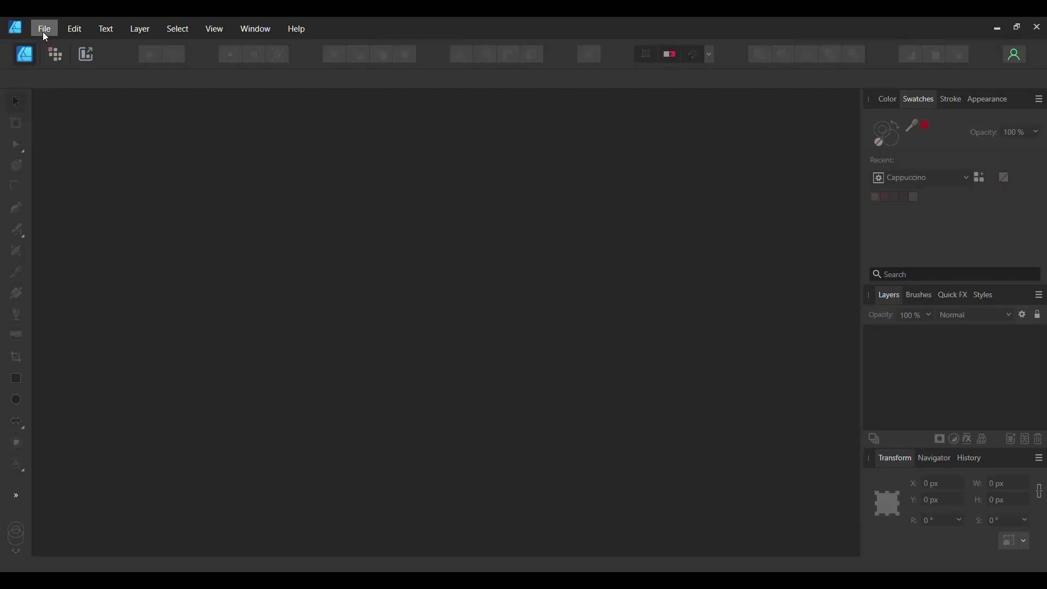
Start a new document 1500 px wide and 1000 px high with Create artboard ticked.
{"action": "key", "text": "ctrl+n"}
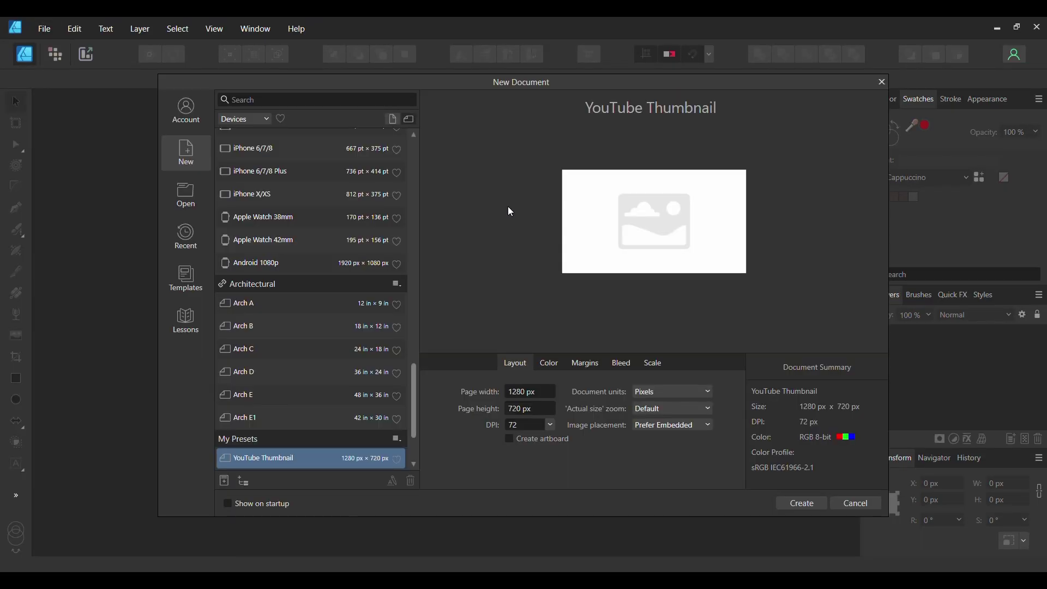
{"action": "left_click", "coordinate": [519, 394]}
{"action": "type", "text": "1500"}
{"action": "left_click", "coordinate": [526, 408]}
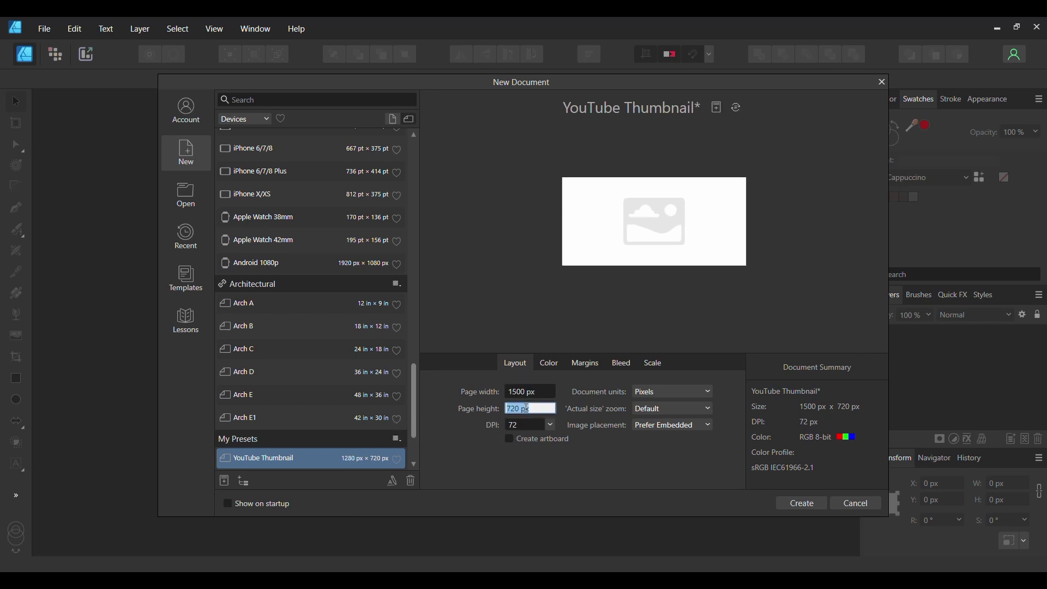
{"action": "type", "text": "1000"}
{"action": "left_click", "coordinate": [509, 439]}
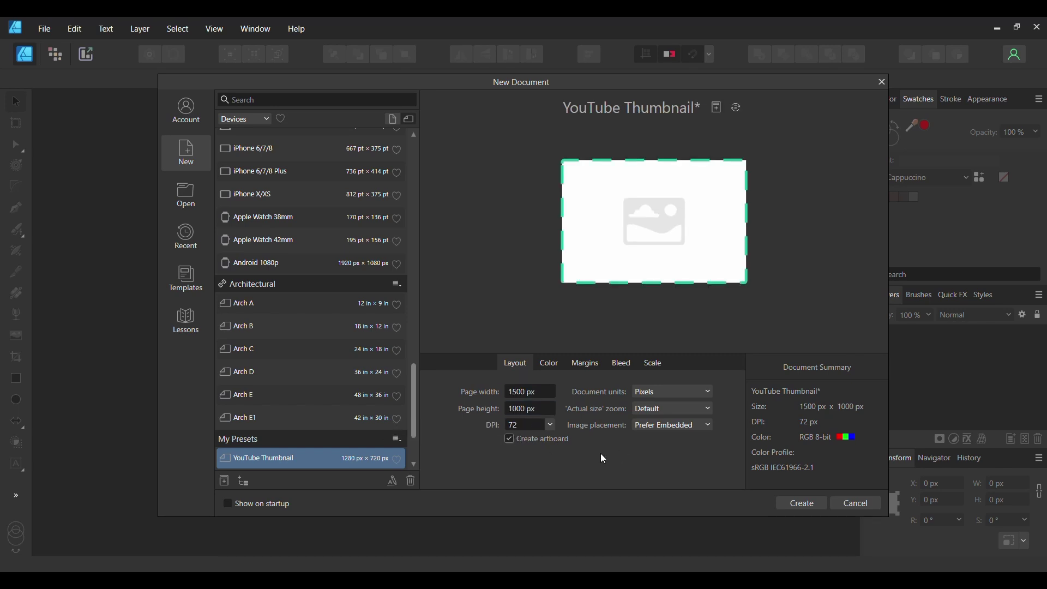
{"action": "left_click", "coordinate": [795, 504]}
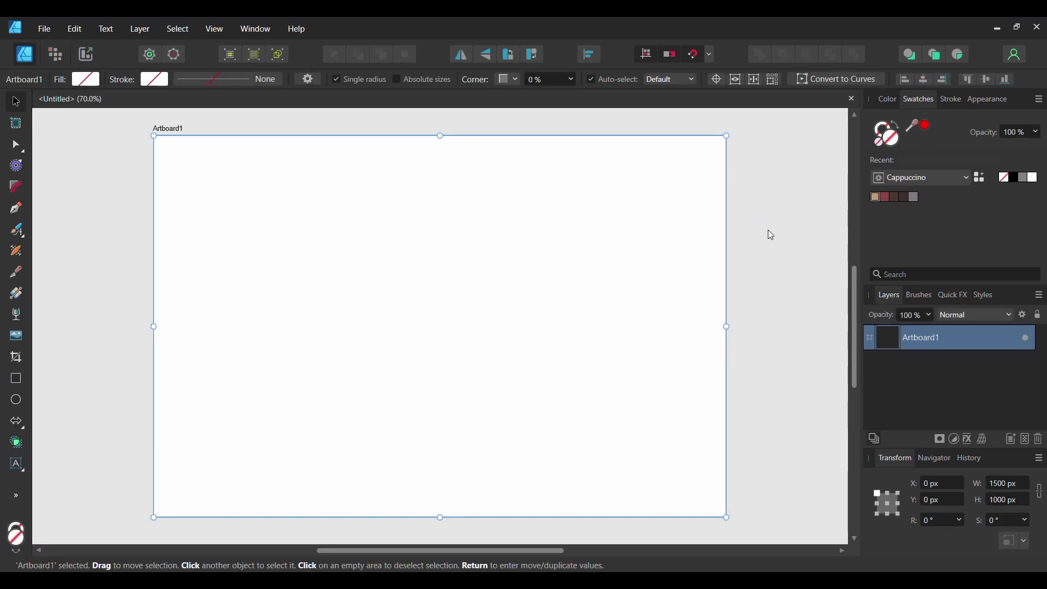
Place the sabre-1859774_1280 PNG onto Artboard1 and reselect the photo.
{"action": "key", "text": "ctrl+o"}
{"action": "left_click_drag", "start_coordinate": [180, 177], "coordinate": [591, 305]}
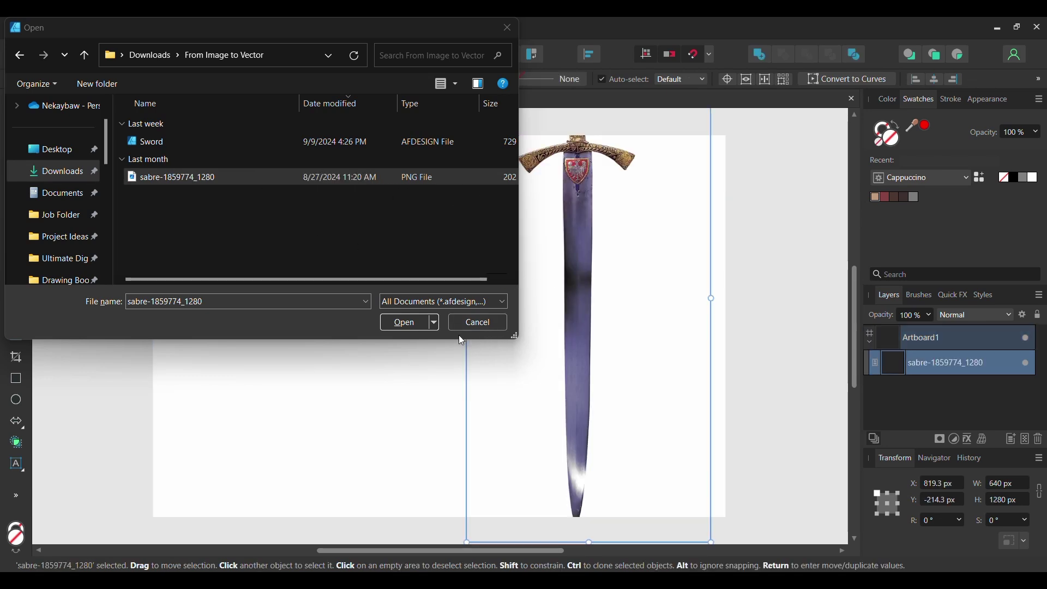
{"action": "left_click", "coordinate": [476, 323]}
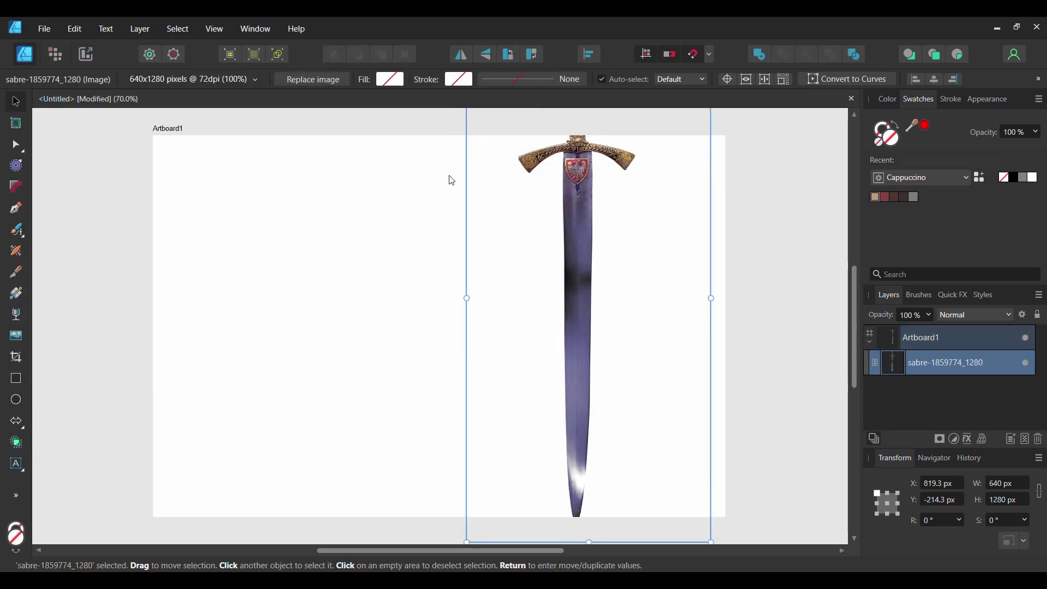
{"action": "left_click", "coordinate": [451, 201]}
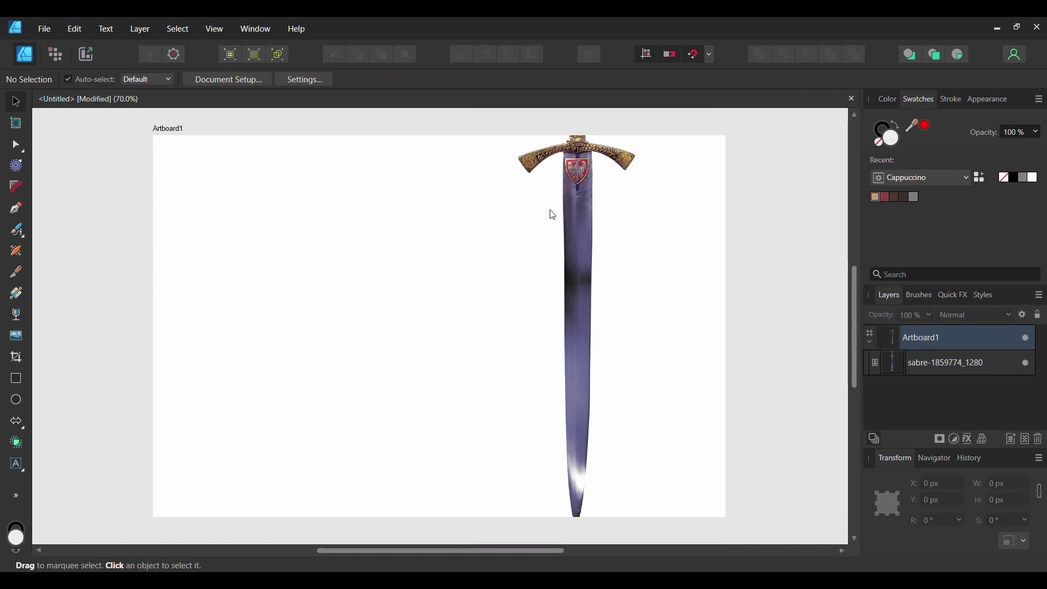
{"action": "left_click", "coordinate": [570, 218]}
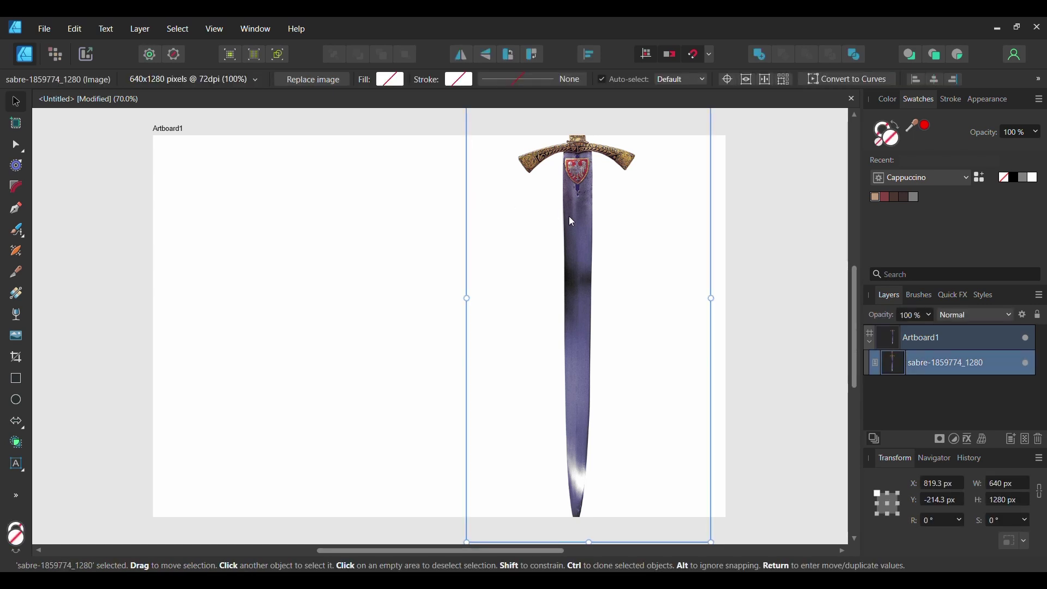
Move the sword photo down-left, rotate it 90° to horizontal, and zoom to fit it.
{"action": "left_click_drag", "start_coordinate": [572, 221], "coordinate": [559, 315]}
{"action": "left_click_drag", "start_coordinate": [573, 130], "coordinate": [181, 410]}
{"action": "left_click_drag", "start_coordinate": [391, 406], "coordinate": [396, 432]}
{"action": "left_click", "coordinate": [561, 246]}
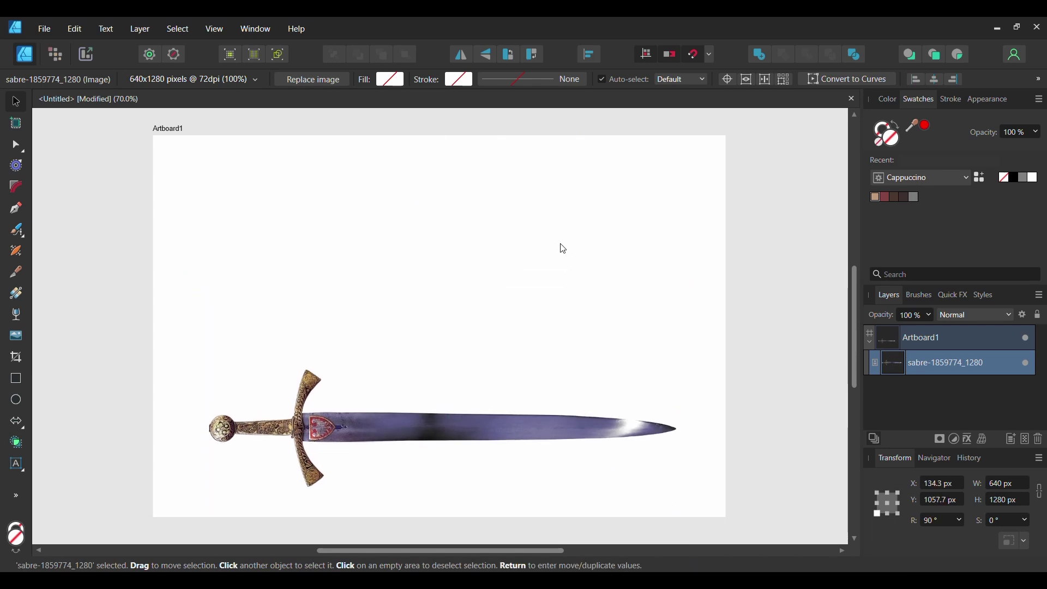
{"action": "key", "text": "ctrl+a"}
{"action": "key", "text": "ctrl+alt+0"}
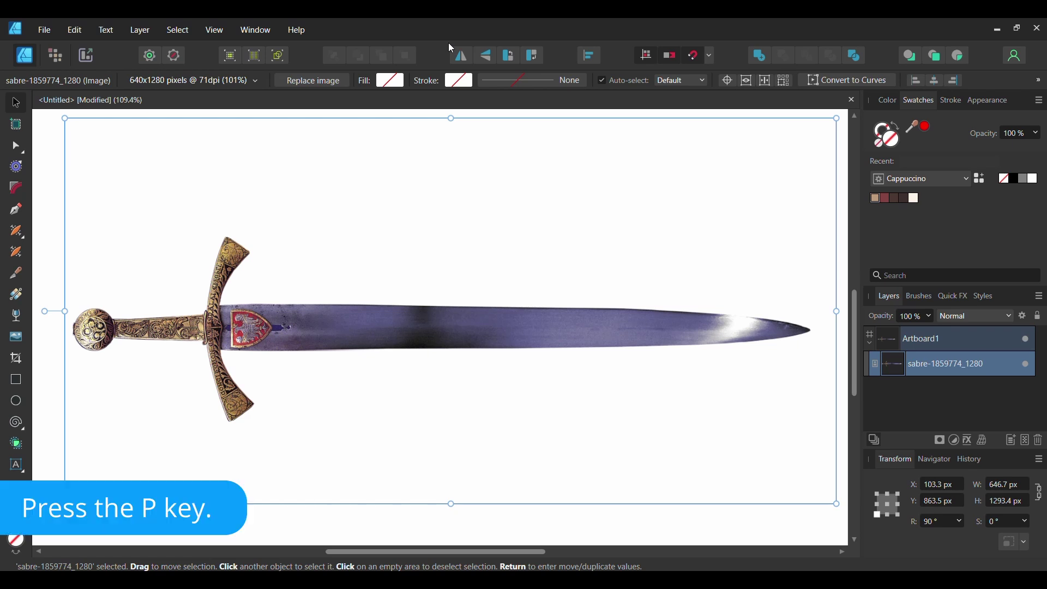
Trace the blade outline with the Pen tool from the guard along to the tip.
{"action": "key", "text": "p"}
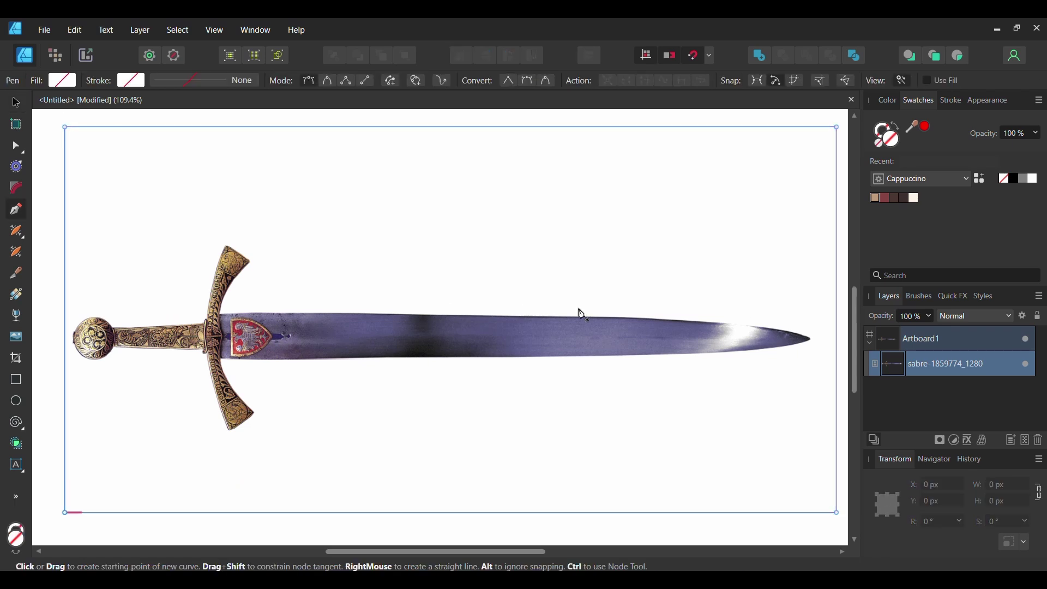
{"action": "left_click", "coordinate": [220, 314]}
{"action": "scroll", "coordinate": [245, 328], "scroll_direction": "up", "scroll_amount": 5}
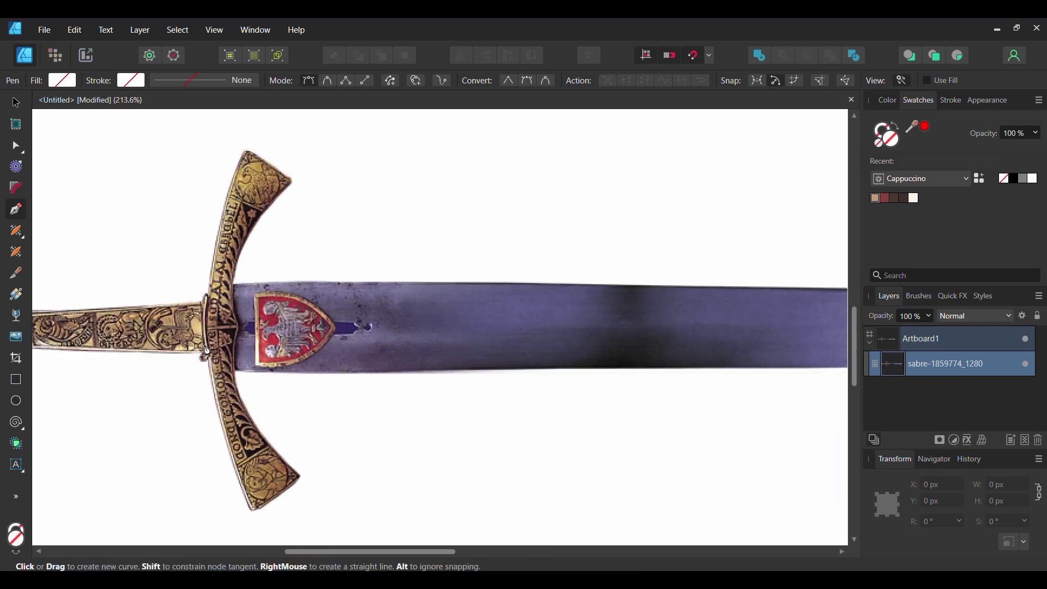
{"action": "left_click", "coordinate": [239, 300]}
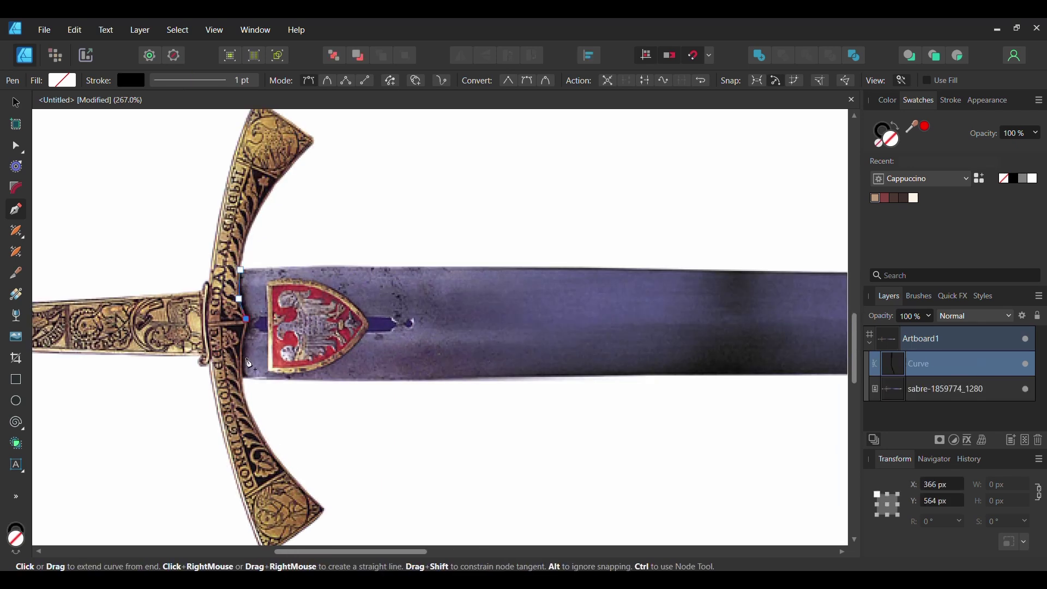
{"action": "left_click", "coordinate": [245, 336]}
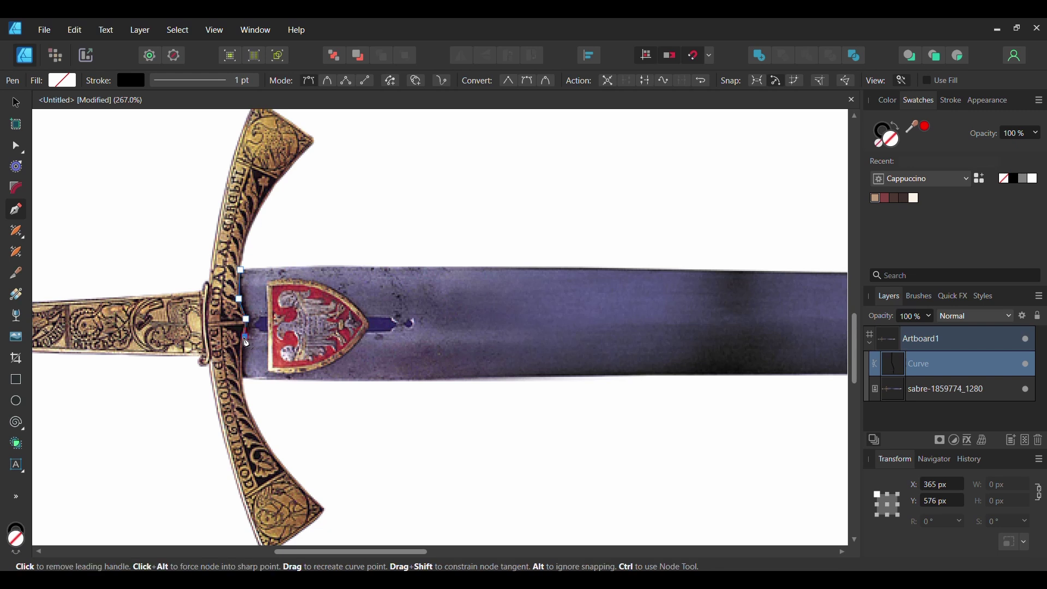
{"action": "left_click", "coordinate": [242, 375]}
{"action": "scroll", "coordinate": [647, 343], "scroll_direction": "down", "scroll_amount": 4}
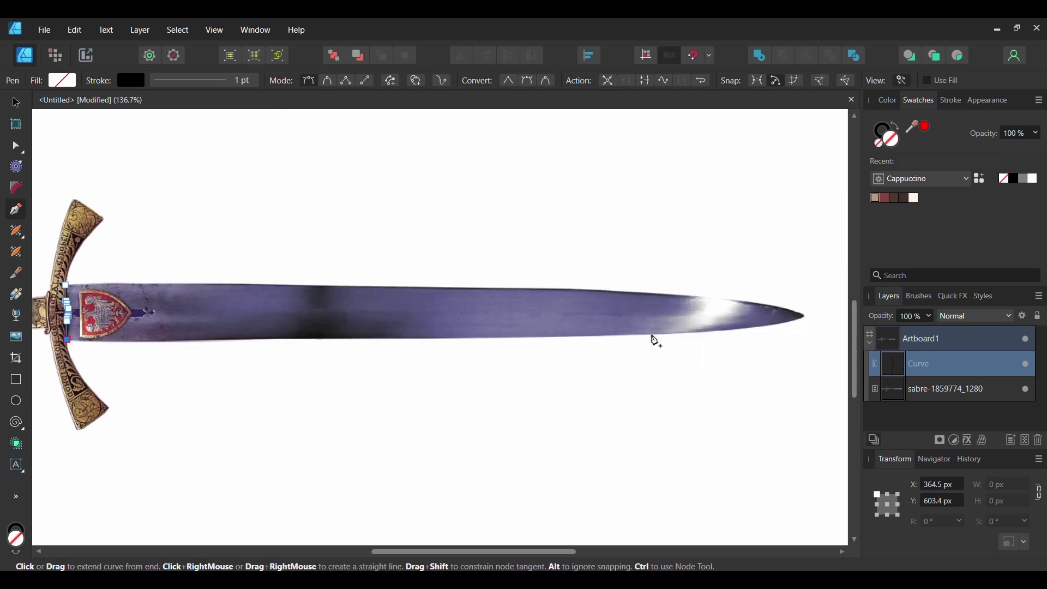
{"action": "left_click", "coordinate": [655, 333]}
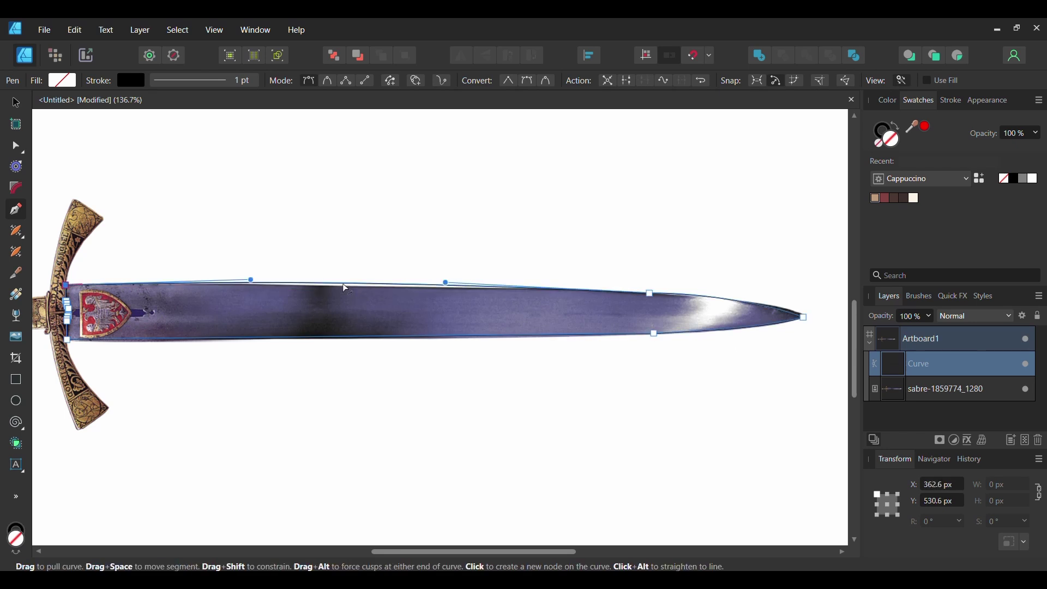
{"action": "key", "text": "ctrl+z"}
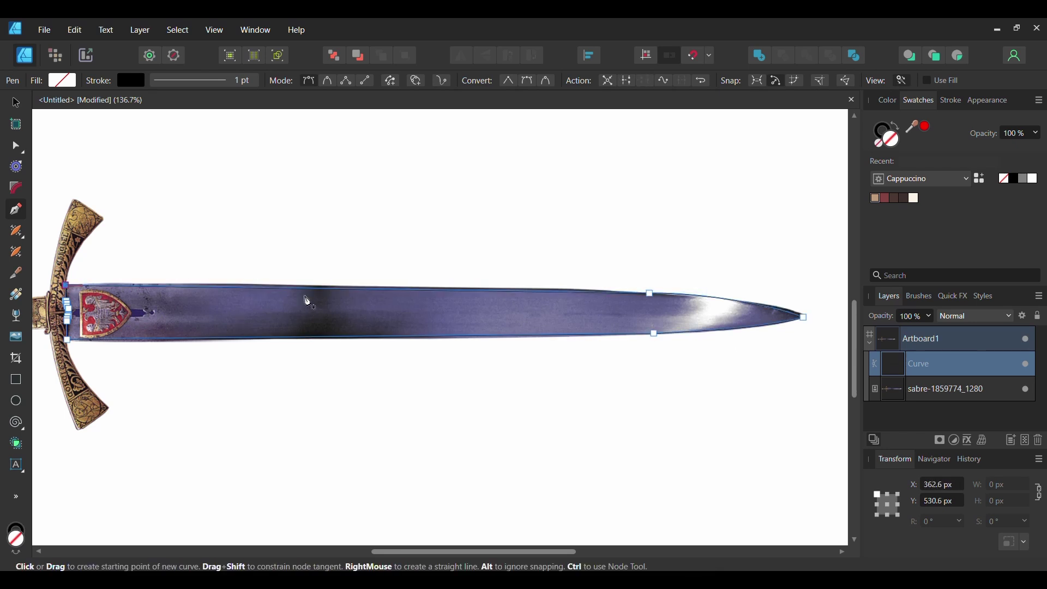
{"action": "key", "text": "ctrl+shift+z"}
Fill the blade shape with #7D7DA3 and check its outline stroke settings.
{"action": "double_click", "coordinate": [888, 143]}
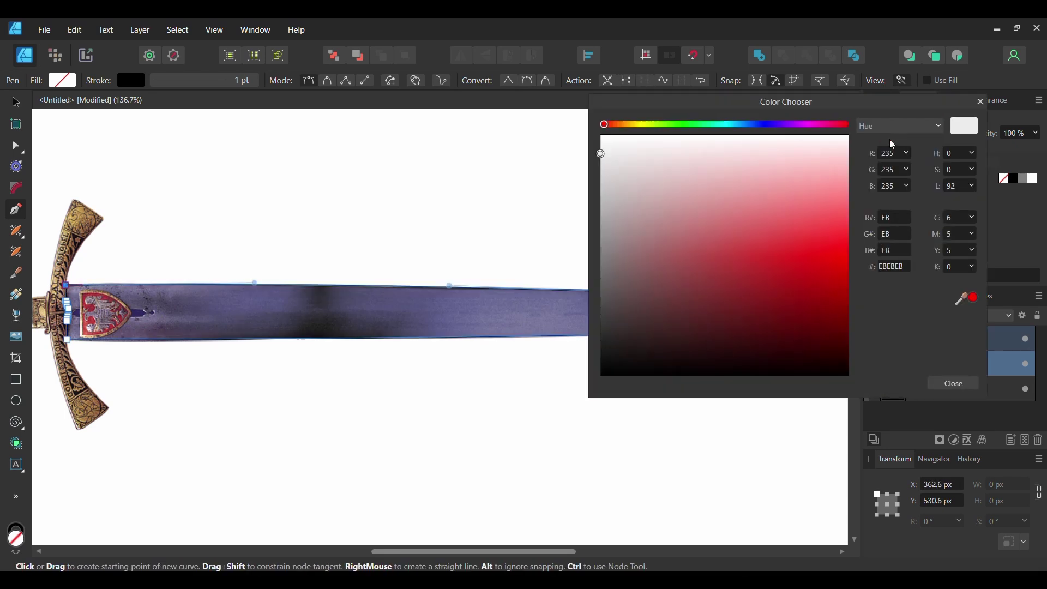
{"action": "left_click", "coordinate": [891, 266]}
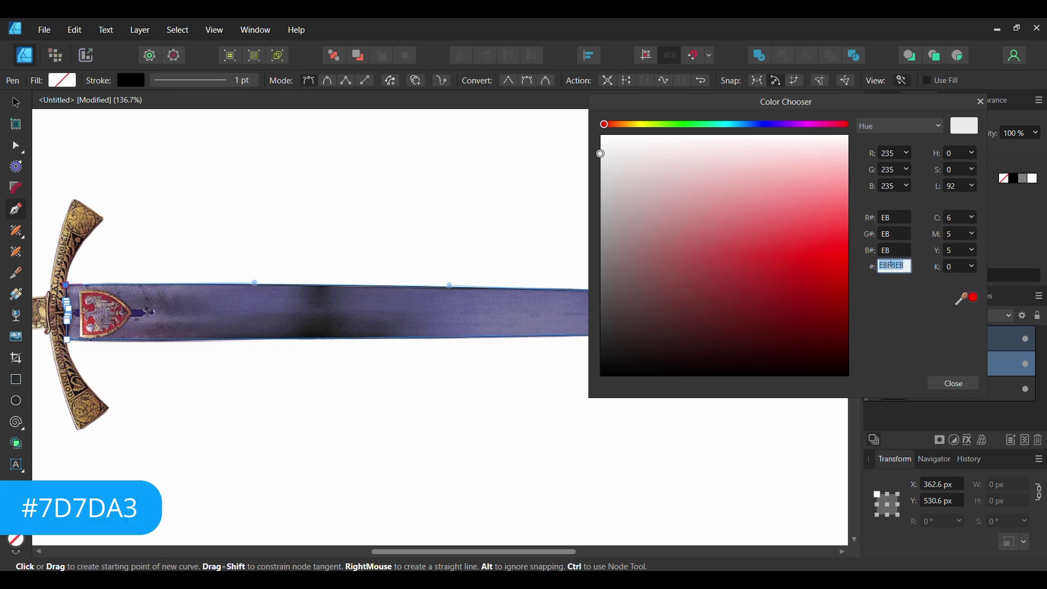
{"action": "type", "text": "7D7DA3"}
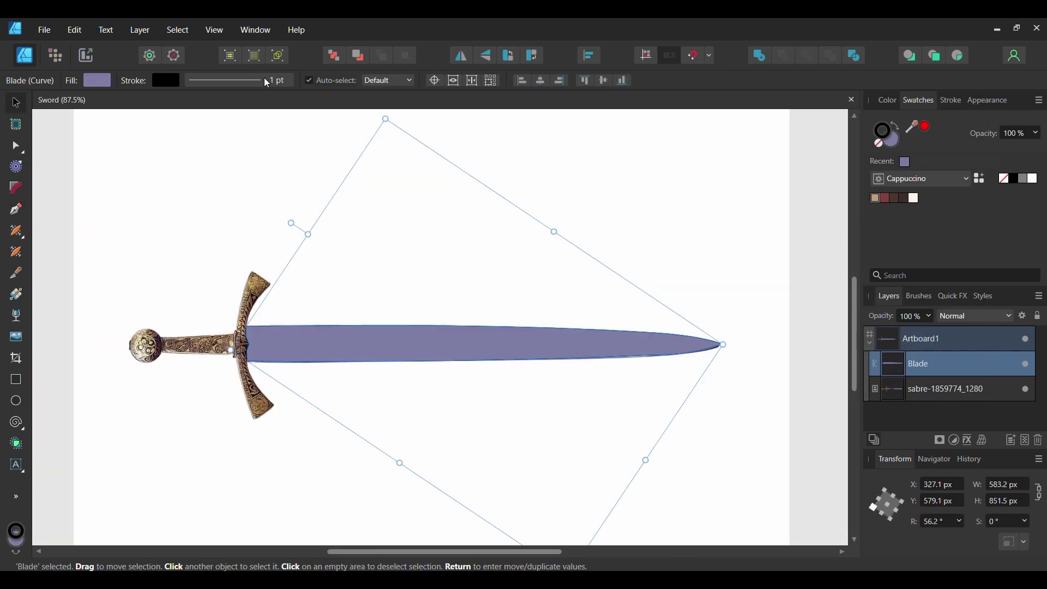
{"action": "left_click", "coordinate": [267, 83]}
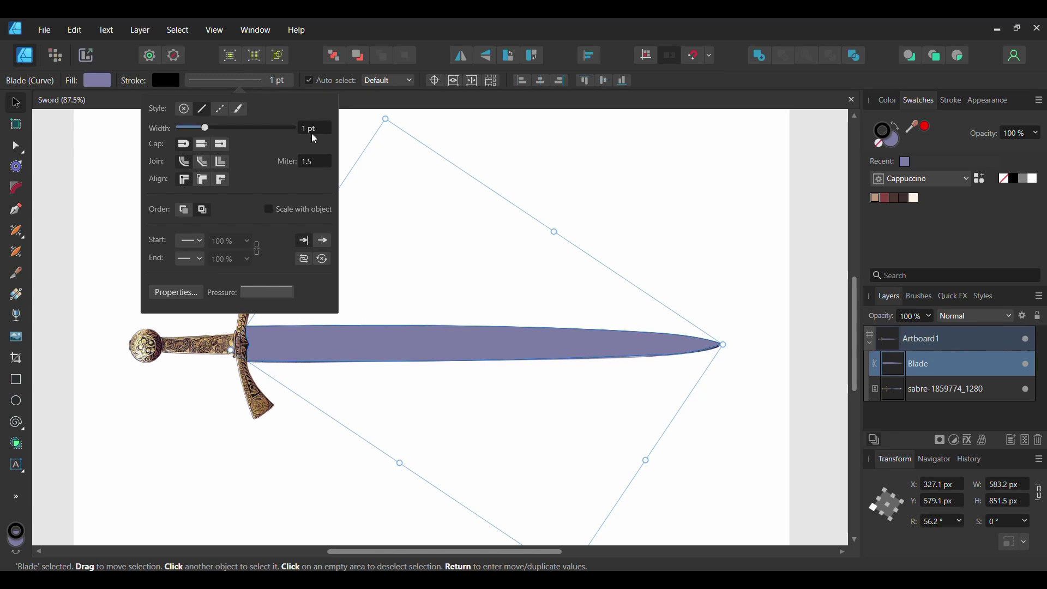
{"action": "left_click", "coordinate": [797, 82]}
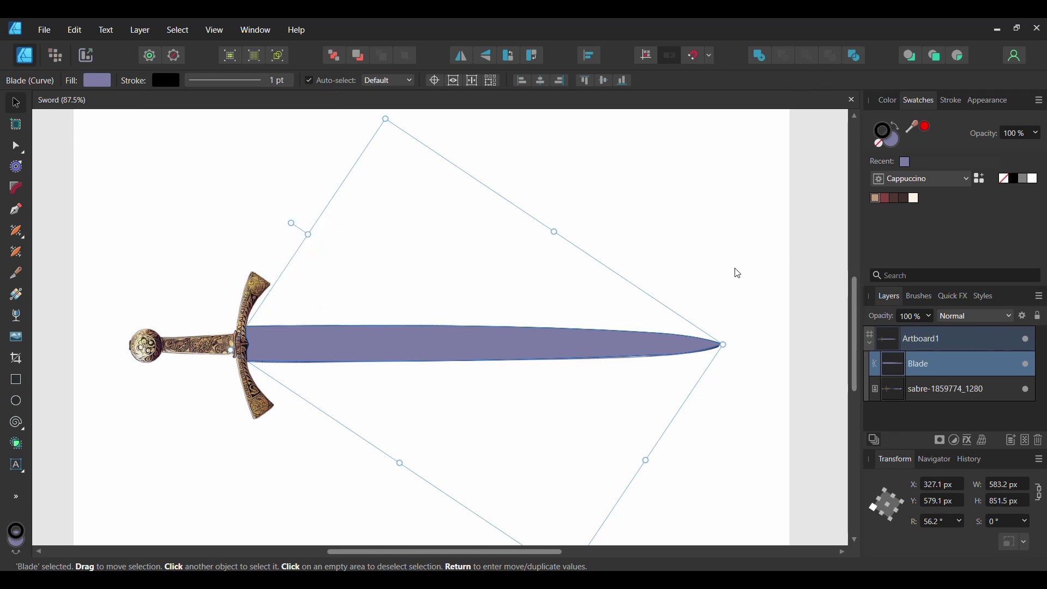
{"action": "key", "text": "p"}
{"action": "scroll", "coordinate": [227, 329], "scroll_direction": "up", "scroll_amount": 2}
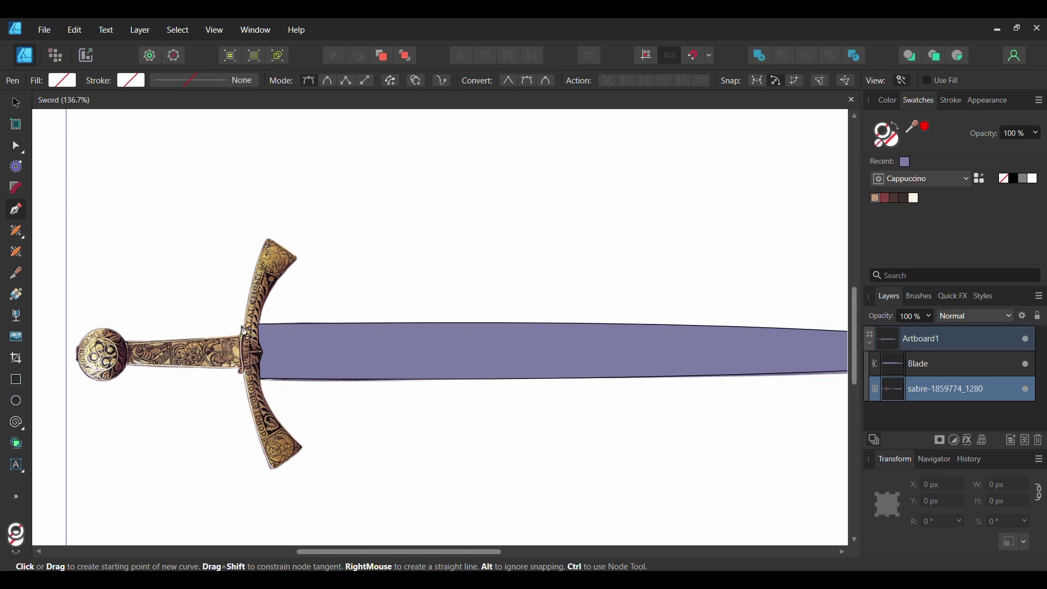
Trace the crossguard outline, curving the segments along its lower and upper edges.
{"action": "left_click", "coordinate": [268, 239]}
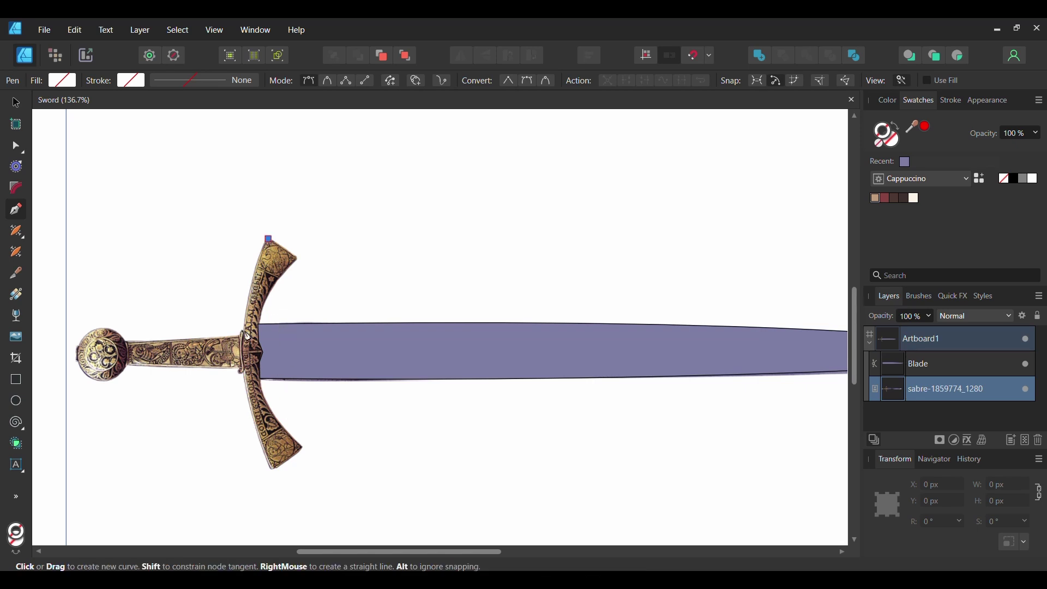
{"action": "left_click", "coordinate": [273, 467]}
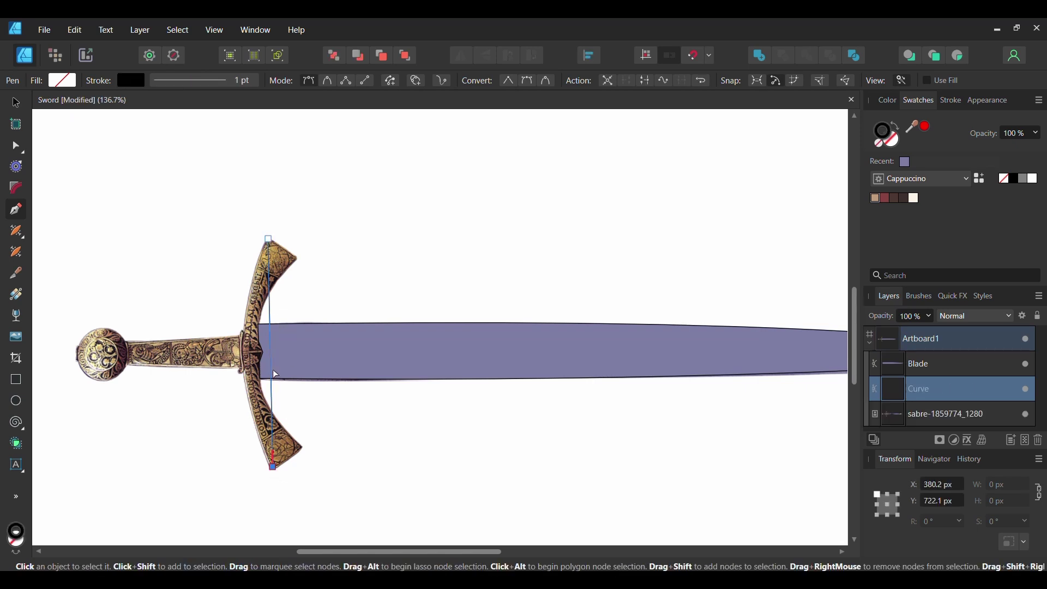
{"action": "left_click_drag", "start_coordinate": [276, 375], "coordinate": [246, 372]}
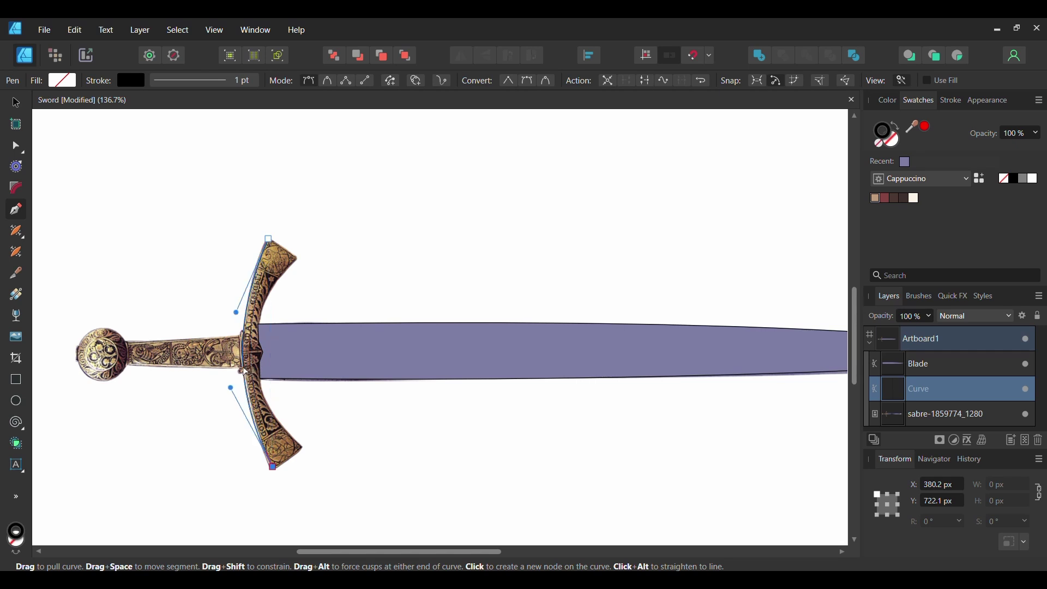
{"action": "scroll", "coordinate": [286, 473], "scroll_direction": "up", "scroll_amount": 3}
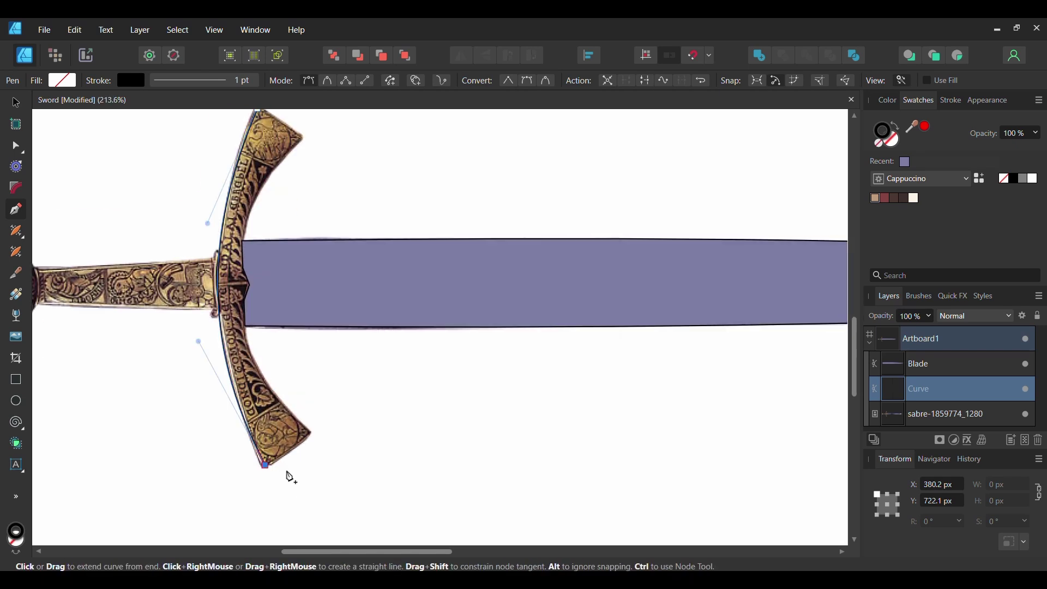
{"action": "left_click", "coordinate": [308, 433]}
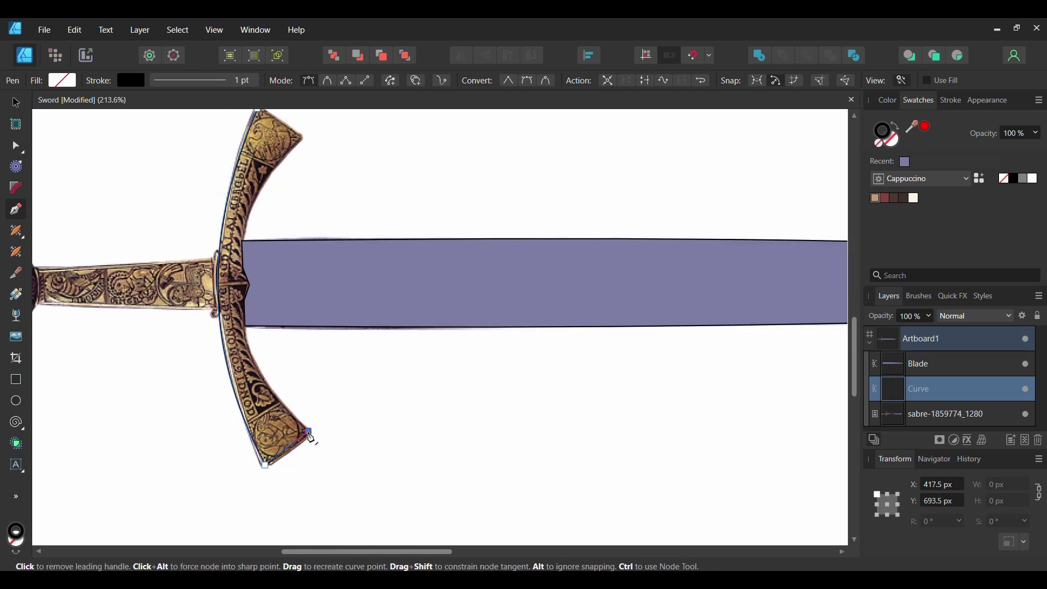
{"action": "left_click", "coordinate": [244, 302]}
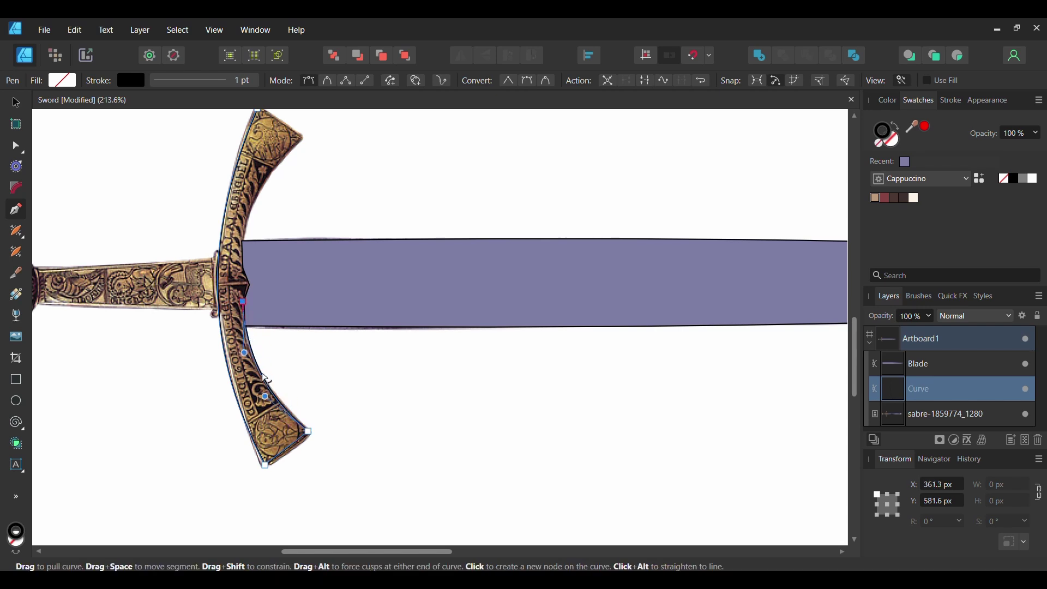
{"action": "left_click", "coordinate": [242, 268]}
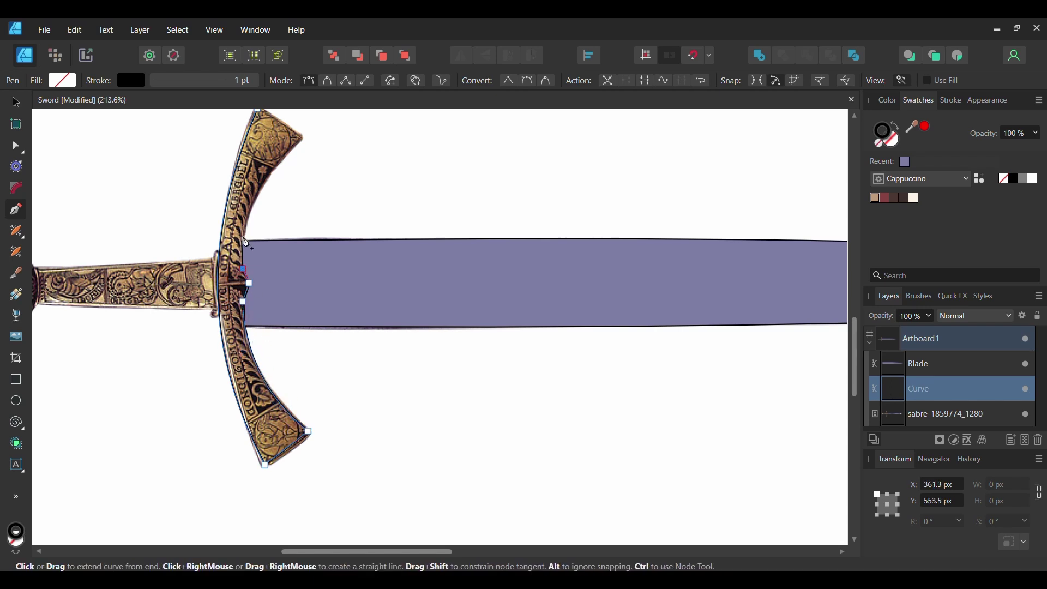
{"action": "left_click", "coordinate": [301, 137]}
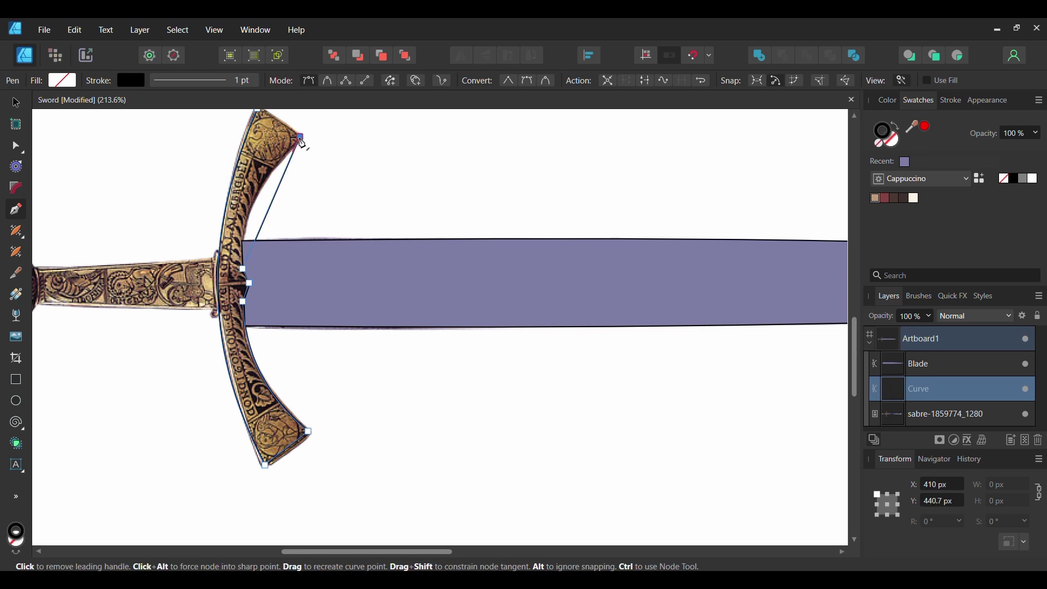
{"action": "left_click_drag", "start_coordinate": [267, 202], "coordinate": [256, 209]}
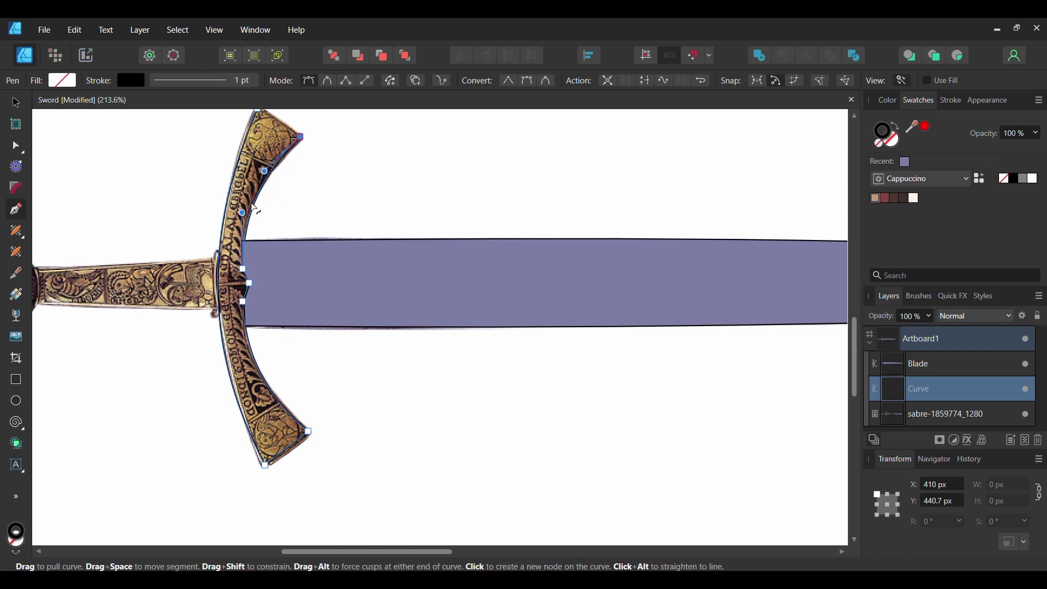
{"action": "scroll", "coordinate": [322, 182], "scroll_direction": "up", "scroll_amount": 1}
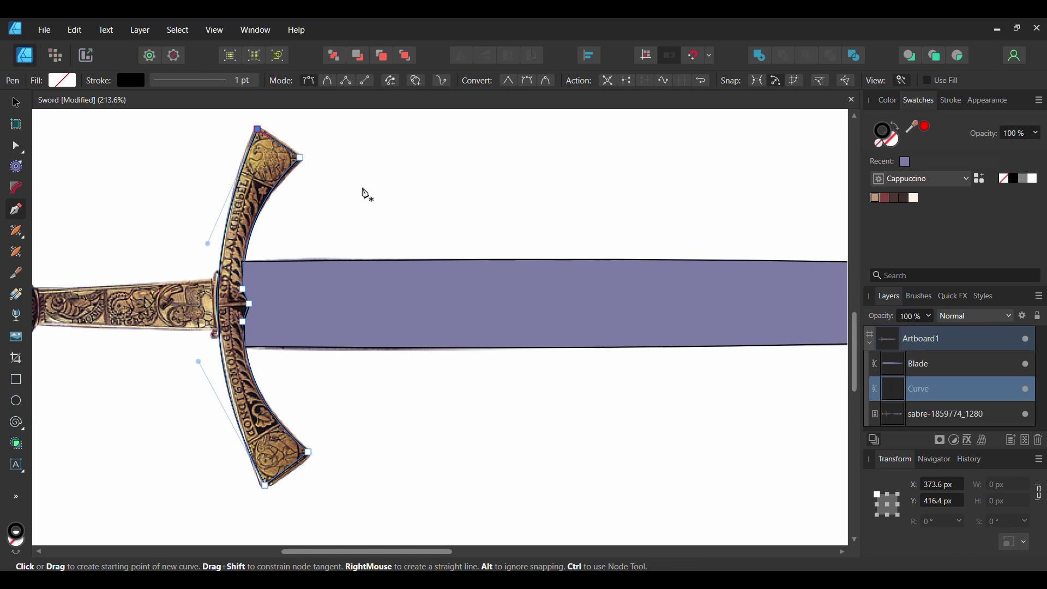
Fill the crossguard shape with gold #C49952 and deselect it.
{"action": "double_click", "coordinate": [894, 141]}
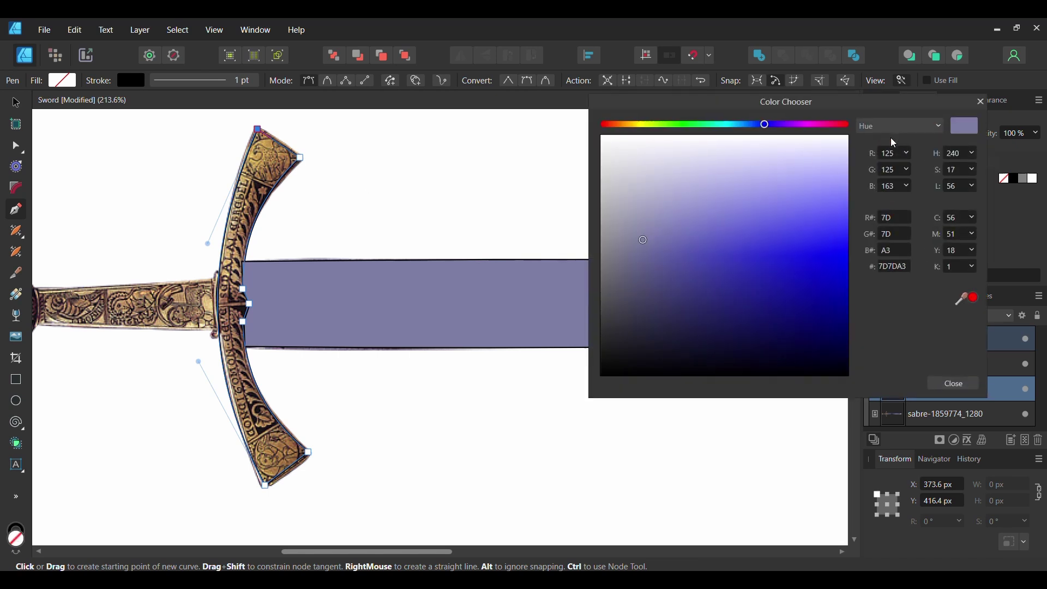
{"action": "left_click", "coordinate": [894, 266]}
{"action": "type", "text": "c49952"}
{"action": "key", "text": "Return"}
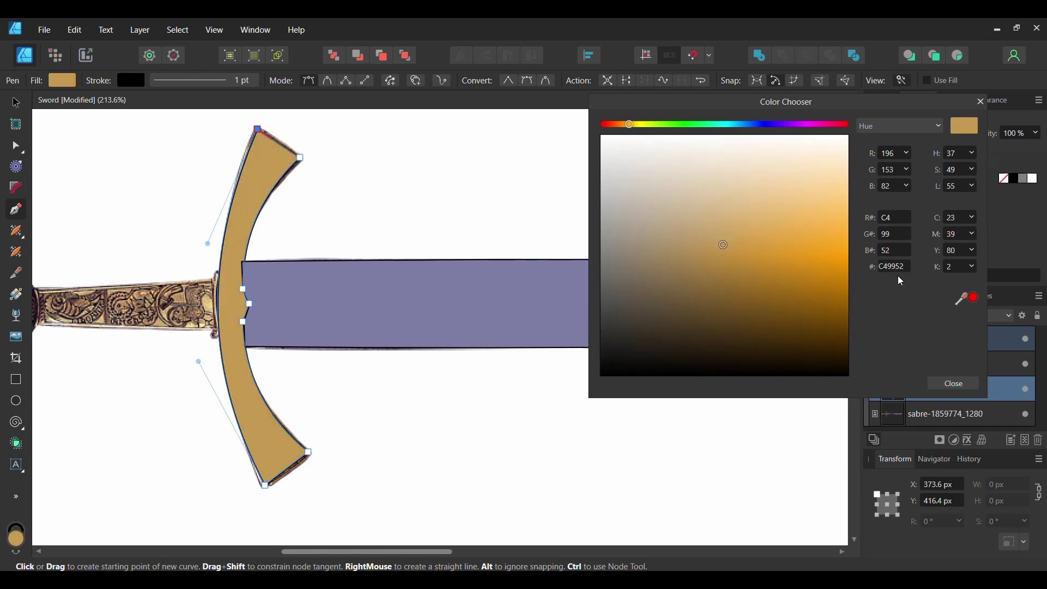
{"action": "left_click", "coordinate": [955, 384]}
{"action": "scroll", "coordinate": [397, 197], "scroll_direction": "right", "scroll_amount": 1}
{"action": "key", "text": "ctrl+d"}
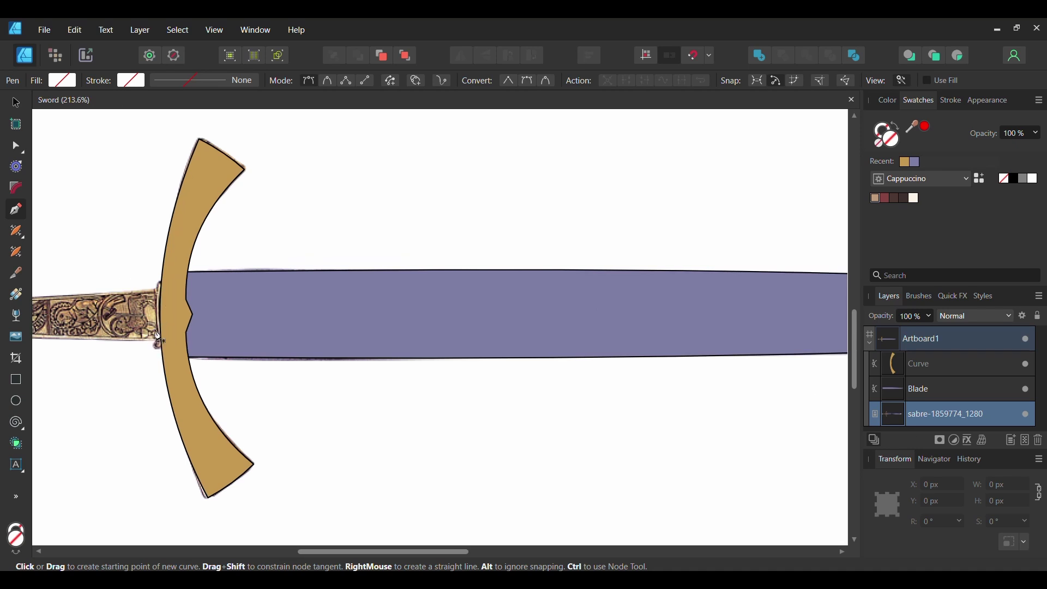
Trace the small collar beside the crossguard and fill it with the recent gold swatch.
{"action": "scroll", "coordinate": [146, 352], "scroll_direction": "up", "scroll_amount": 3}
{"action": "left_click", "coordinate": [201, 221]}
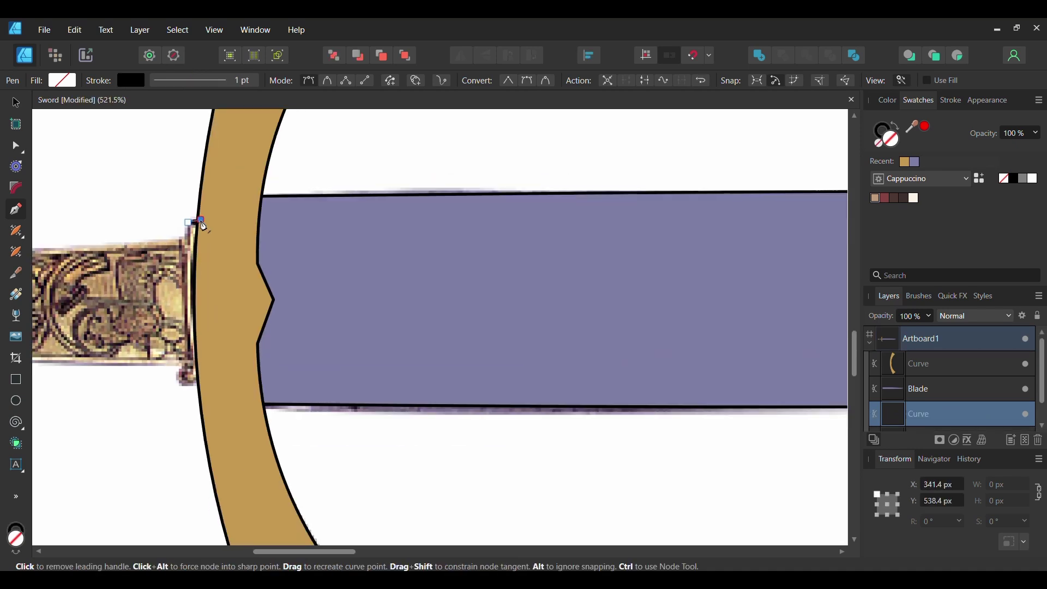
{"action": "mouse_move", "coordinate": [204, 379]}
{"action": "left_mouse_down"}
{"action": "mouse_move", "coordinate": [183, 385]}
{"action": "mouse_move", "coordinate": [187, 374]}
{"action": "left_mouse_up"}
{"action": "key", "text": "v"}
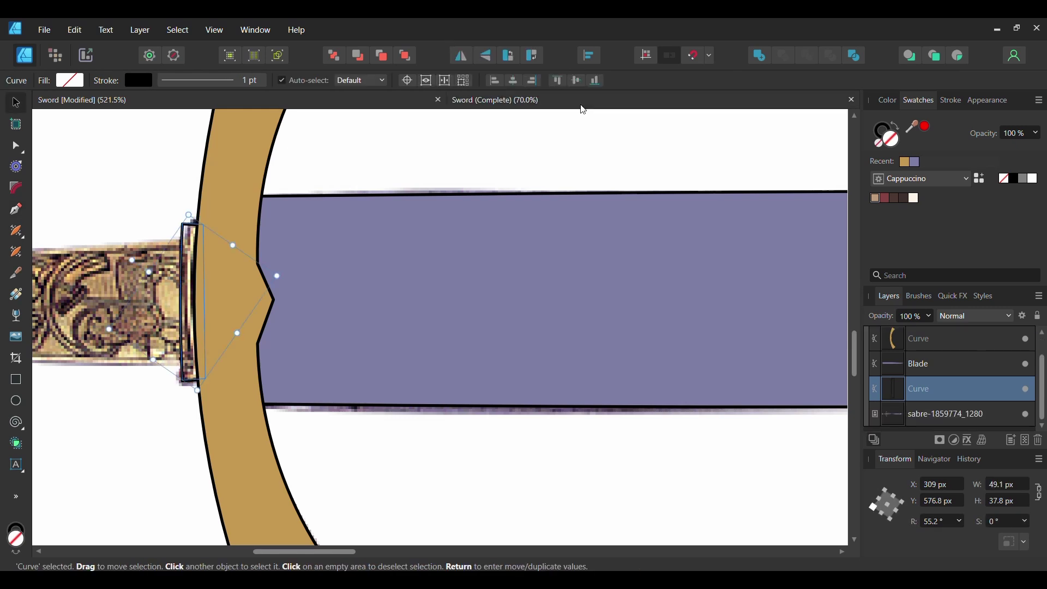
{"action": "double_click", "coordinate": [888, 136]}
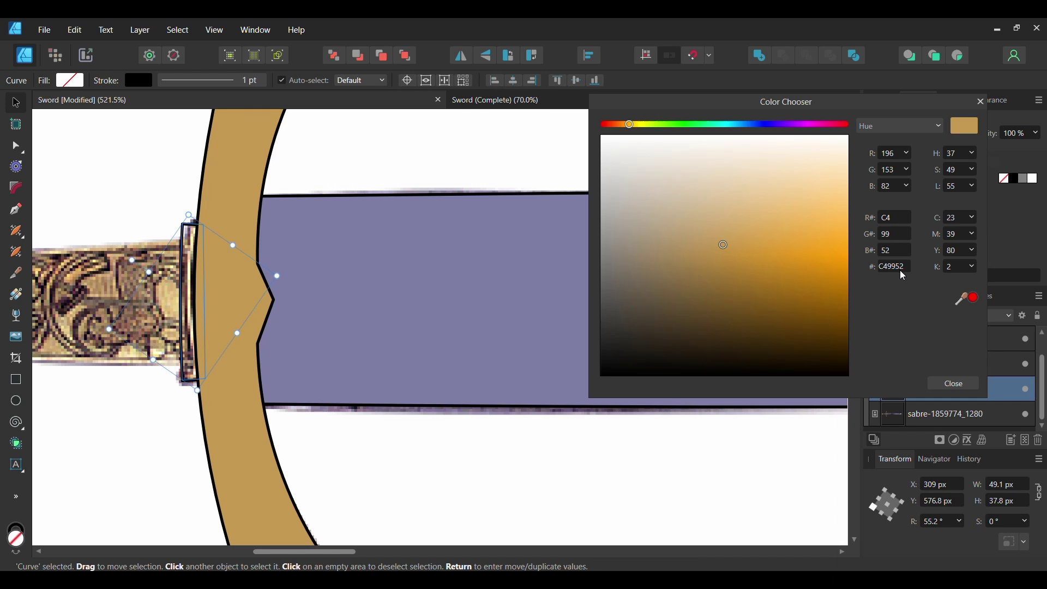
{"action": "left_click", "coordinate": [951, 384]}
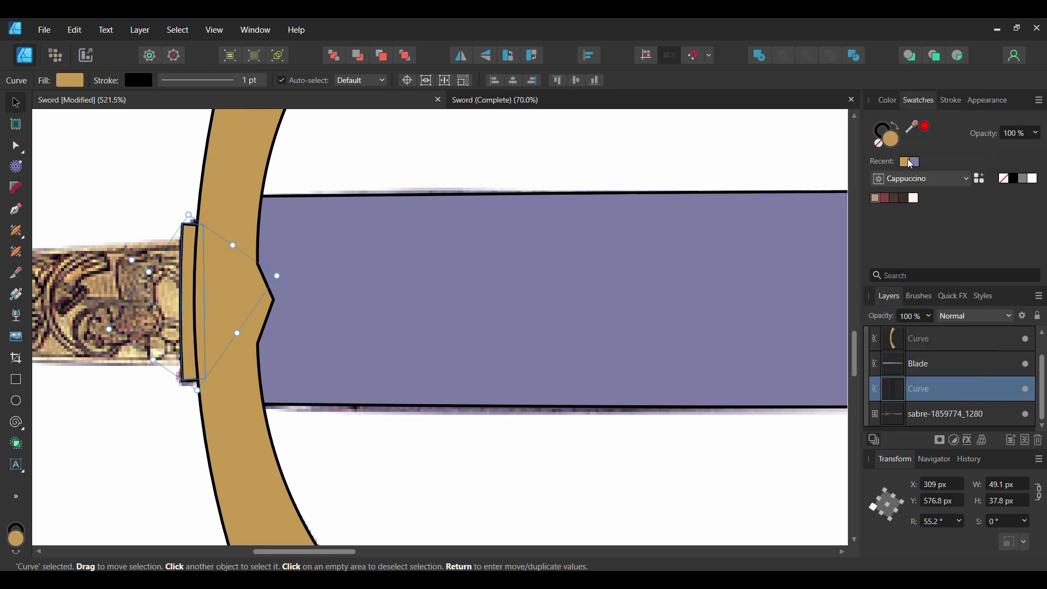
{"action": "left_click", "coordinate": [338, 538]}
{"action": "scroll", "coordinate": [338, 537], "scroll_direction": "down", "scroll_amount": 3}
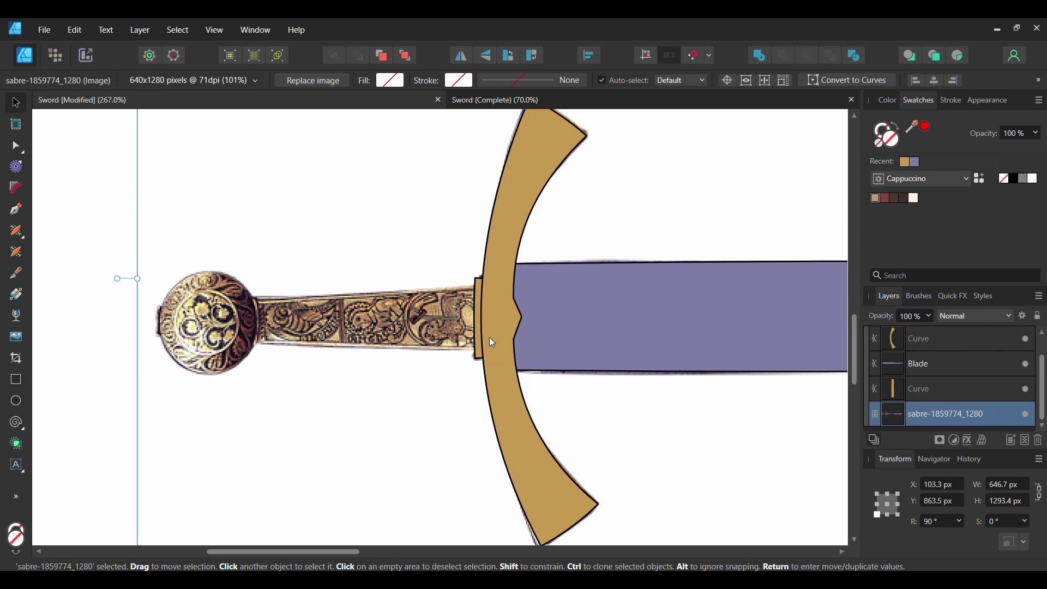
Trace the grip as a closed four-node outline with the Pen tool.
{"action": "scroll", "coordinate": [491, 340], "scroll_direction": "up", "scroll_amount": 2}
{"action": "key", "text": "p"}
{"action": "left_click", "coordinate": [472, 261]}
{"action": "left_click", "coordinate": [128, 278]}
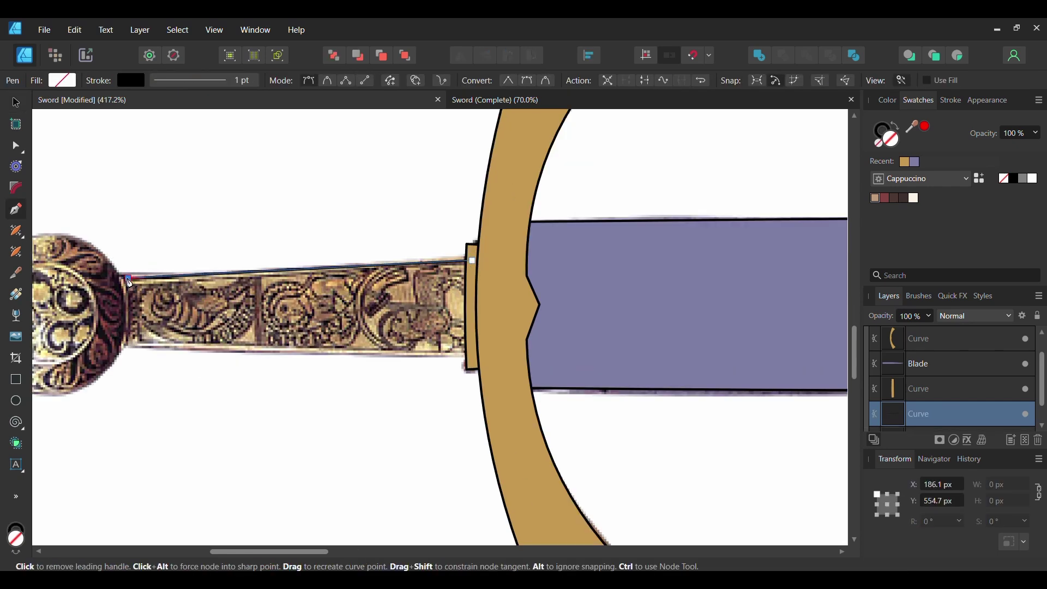
{"action": "left_click", "coordinate": [122, 346]}
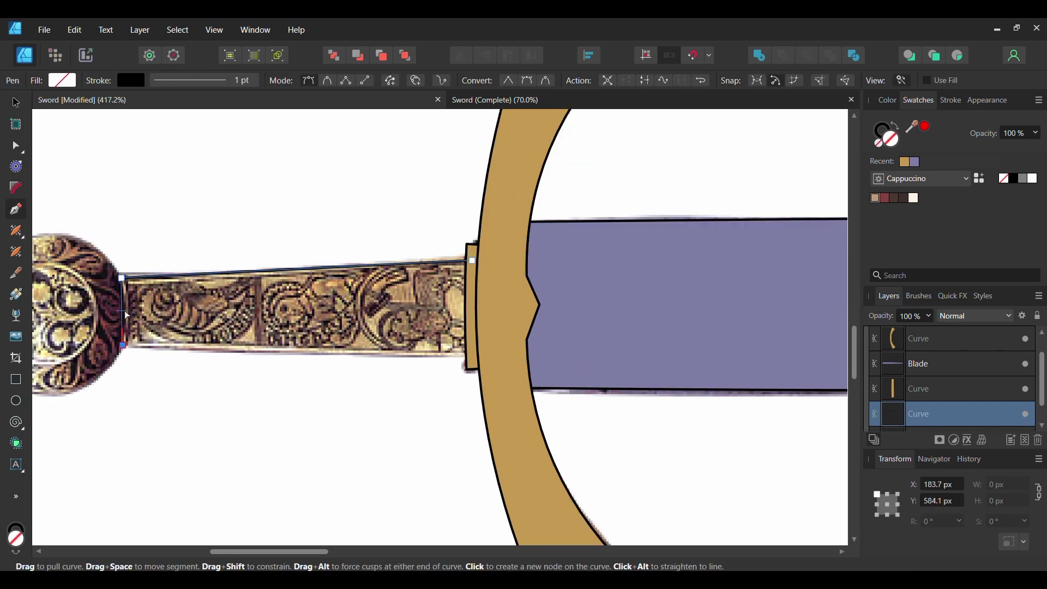
{"action": "left_click", "coordinate": [472, 355]}
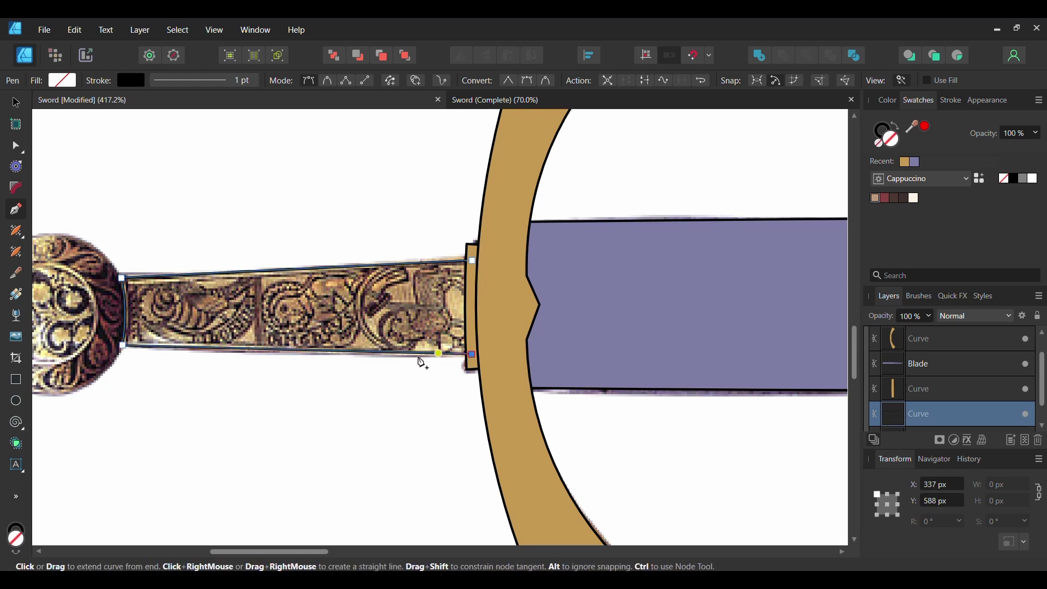
{"action": "left_click", "coordinate": [472, 260]}
Fill the grip with gold #C49952 and rename its layer Handle.
{"action": "double_click", "coordinate": [897, 143]}
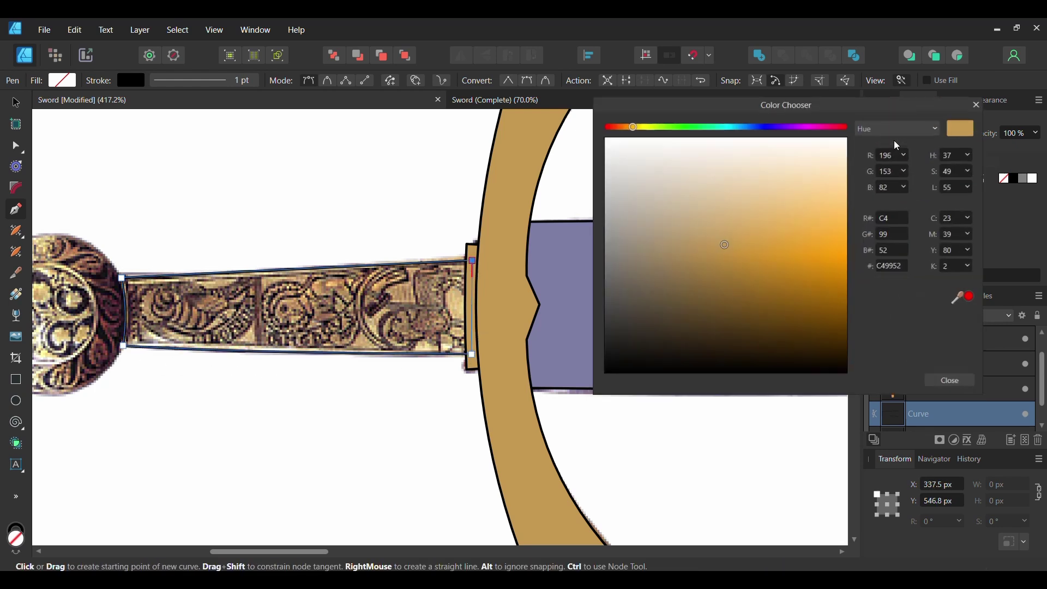
{"action": "left_click", "coordinate": [955, 384]}
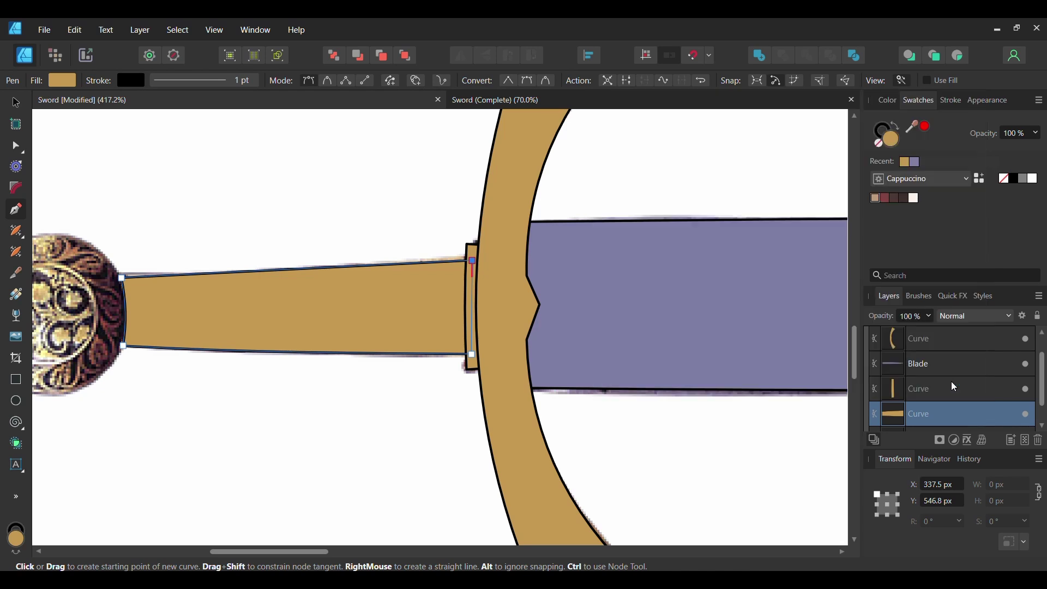
{"action": "double_click", "coordinate": [952, 413]}
{"action": "type", "text": "Handle"}
{"action": "key", "text": "Return"}
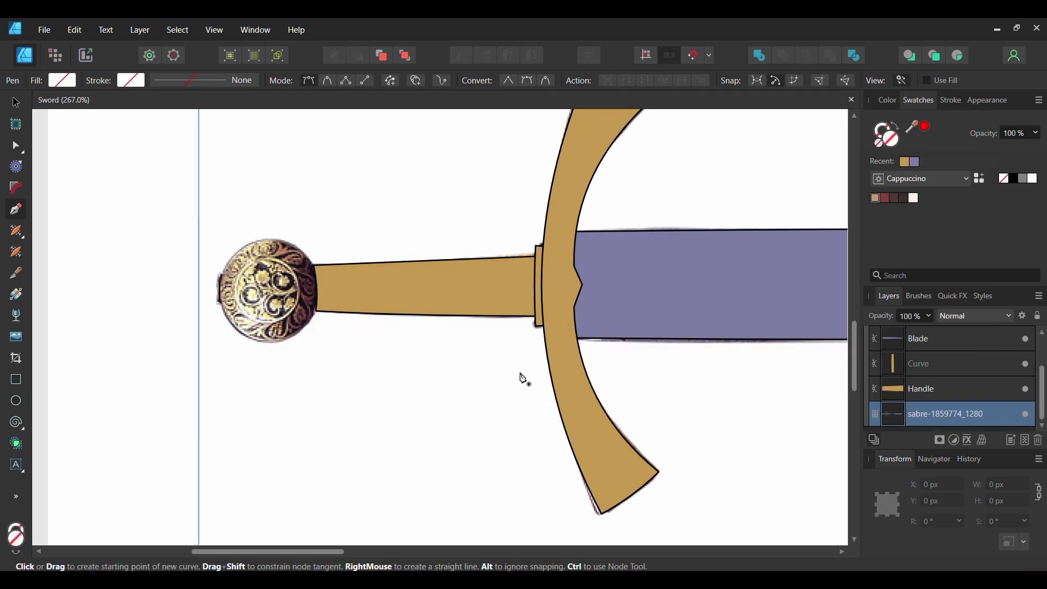
Draw a circle over the pommel and a smaller duplicate shrunk around its centre.
{"action": "left_click", "coordinate": [21, 402]}
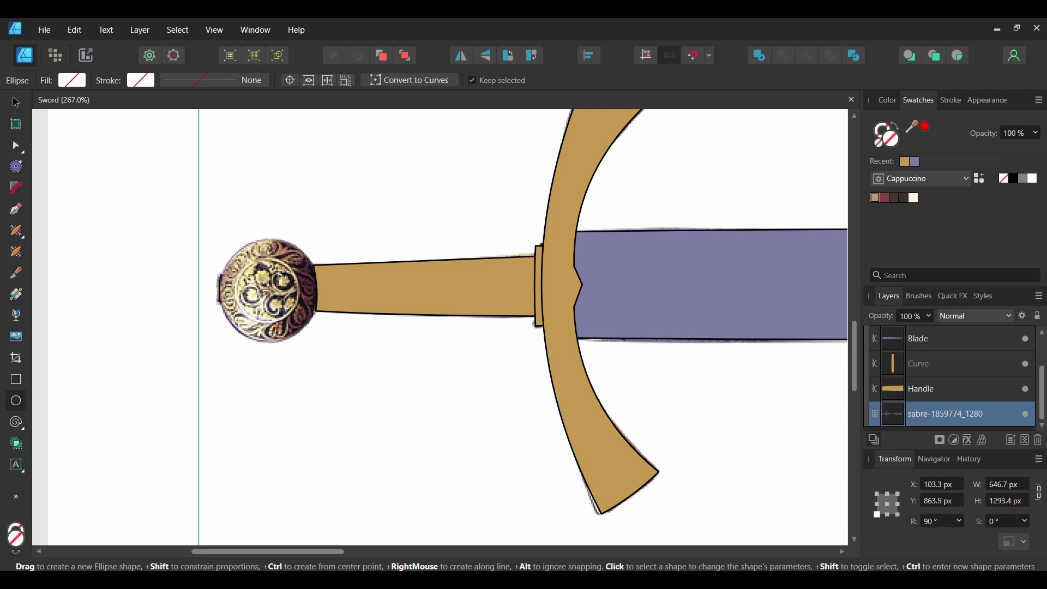
{"action": "left_click_drag", "start_coordinate": [217, 240], "coordinate": [306, 359]}
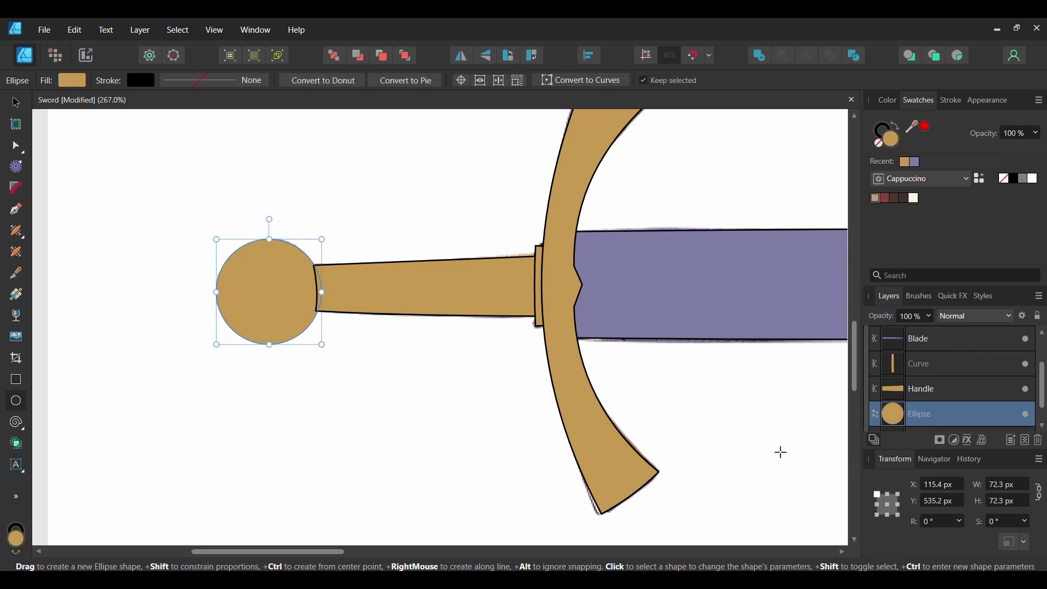
{"action": "key", "text": "ctrl+j"}
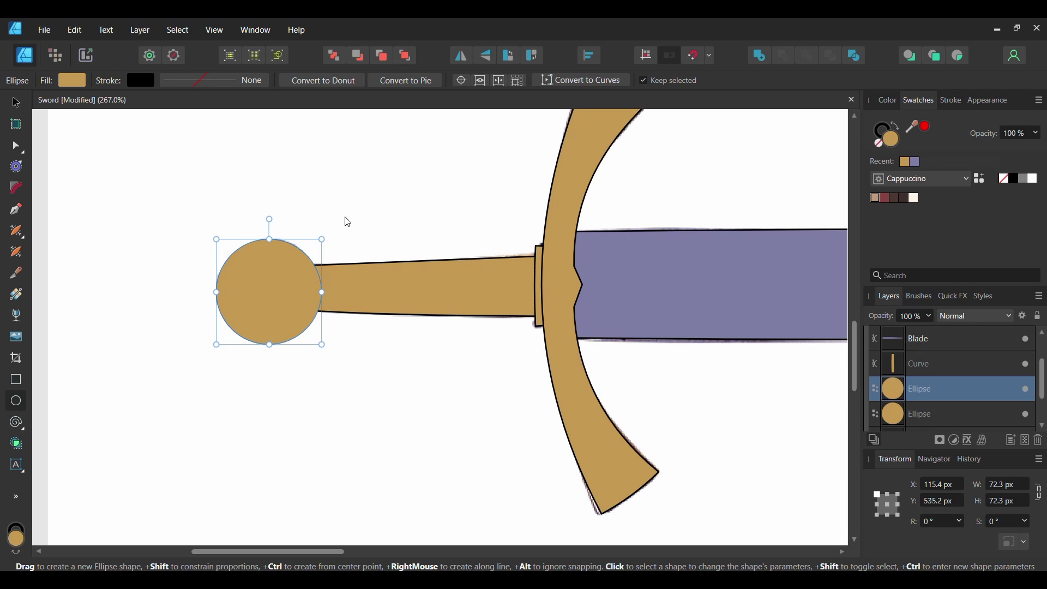
{"action": "key", "text": "v"}
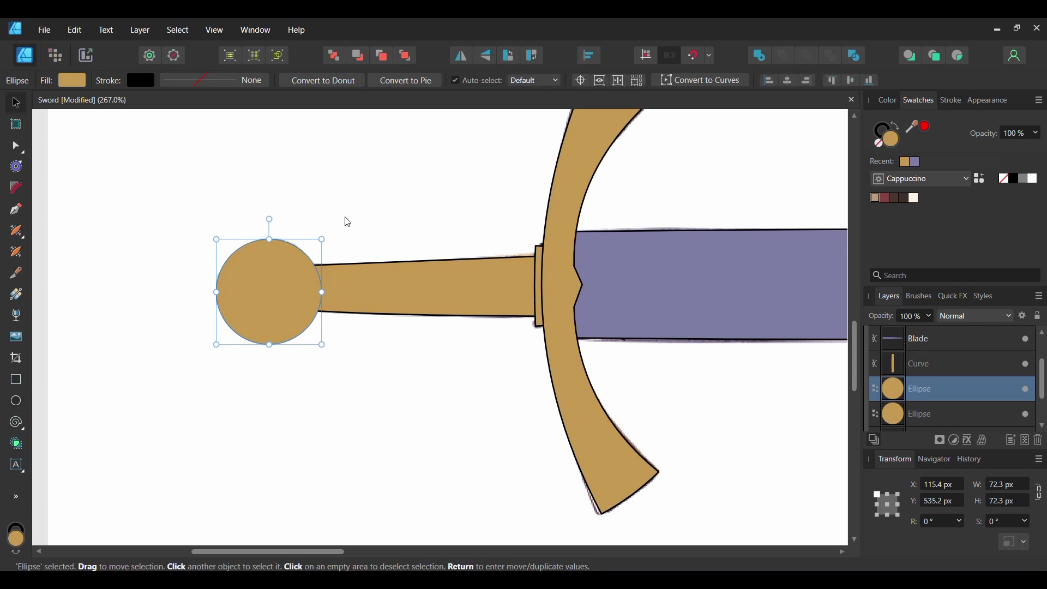
{"action": "left_click_drag", "start_coordinate": [322, 240], "coordinate": [311, 254]}
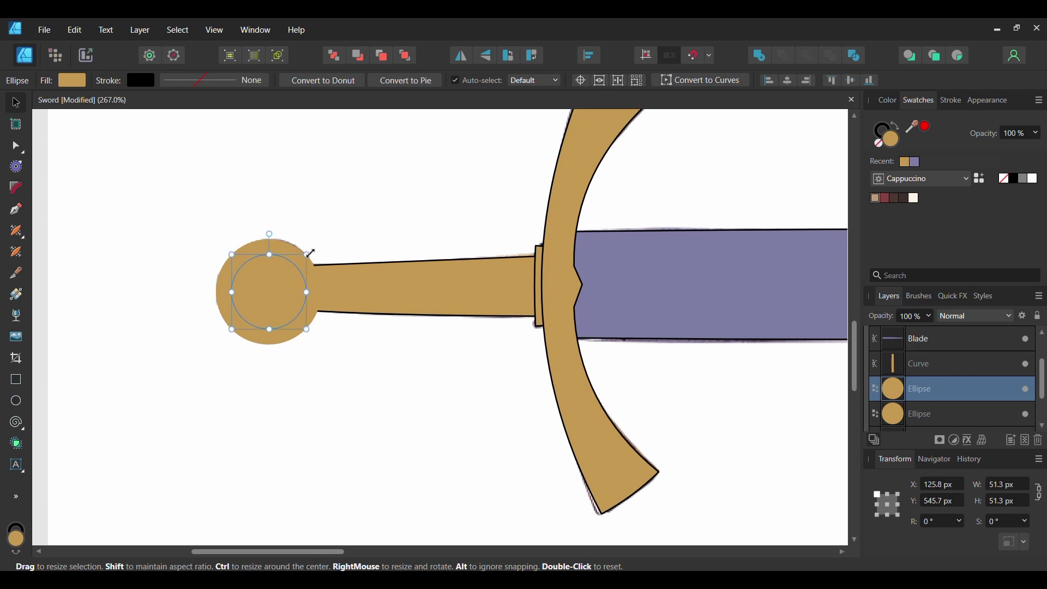
Fill the inner circle with darker gold #AF8848 and bring up its outline width setting.
{"action": "double_click", "coordinate": [886, 133]}
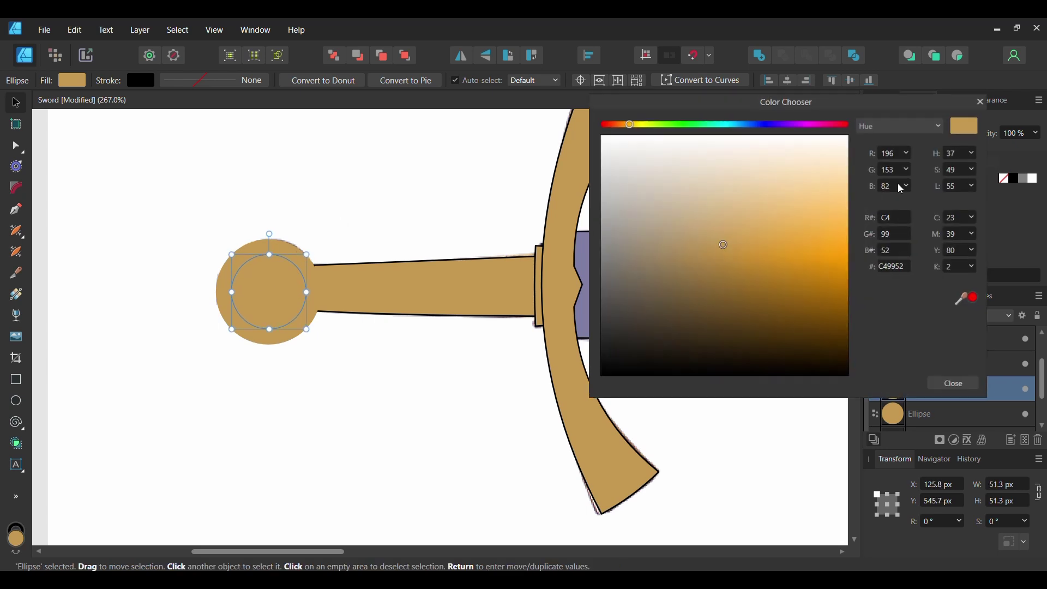
{"action": "double_click", "coordinate": [898, 267]}
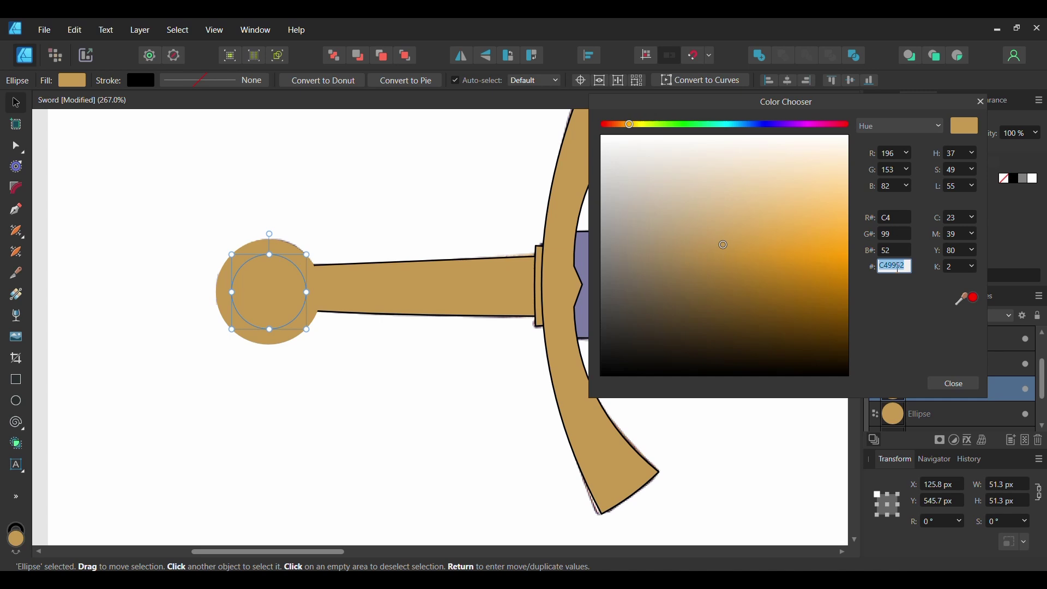
{"action": "type", "text": "af88"}
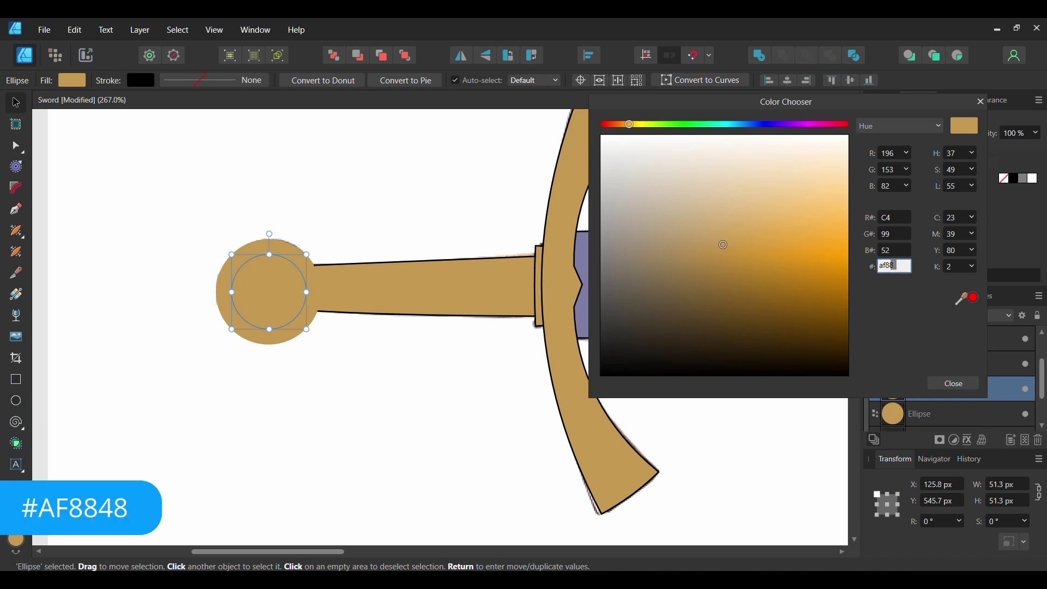
{"action": "type", "text": "48"}
{"action": "key", "text": "Return"}
{"action": "left_click", "coordinate": [954, 384]}
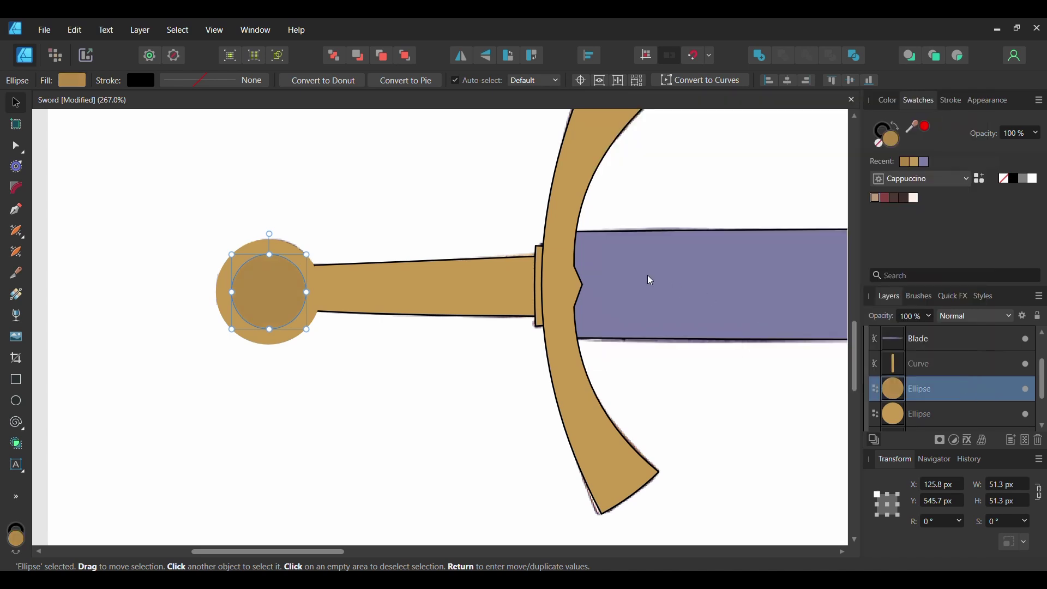
{"action": "left_click", "coordinate": [202, 80]}
Set the 1 pt outline, then duplicate the sword photo and move the copy over the traced artwork.
{"action": "type", "text": "1"}
{"action": "key", "text": "Return"}
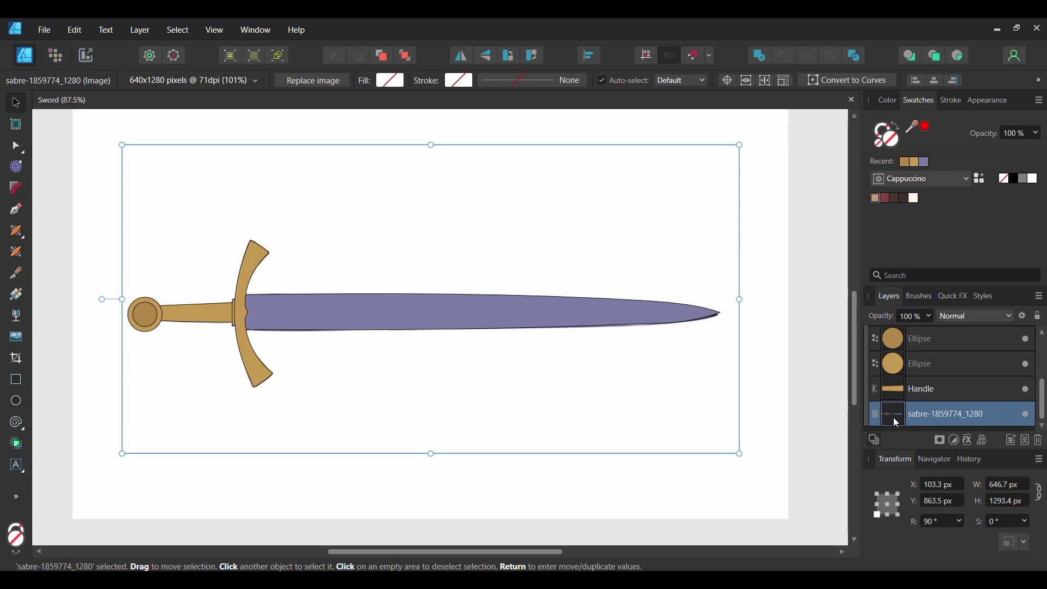
{"action": "key", "text": "ctrl+j"}
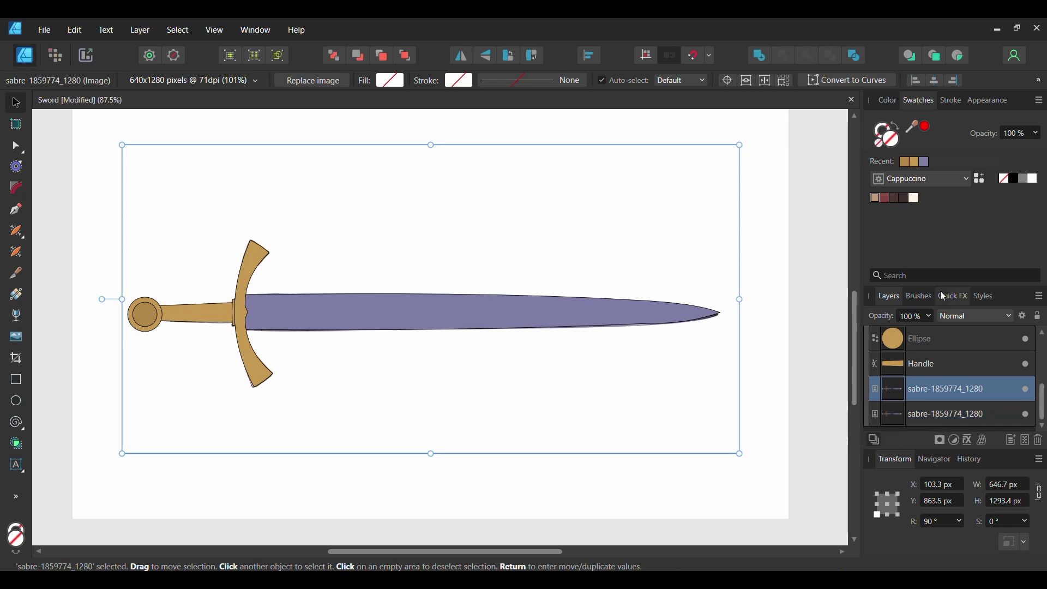
{"action": "left_click", "coordinate": [1014, 417]}
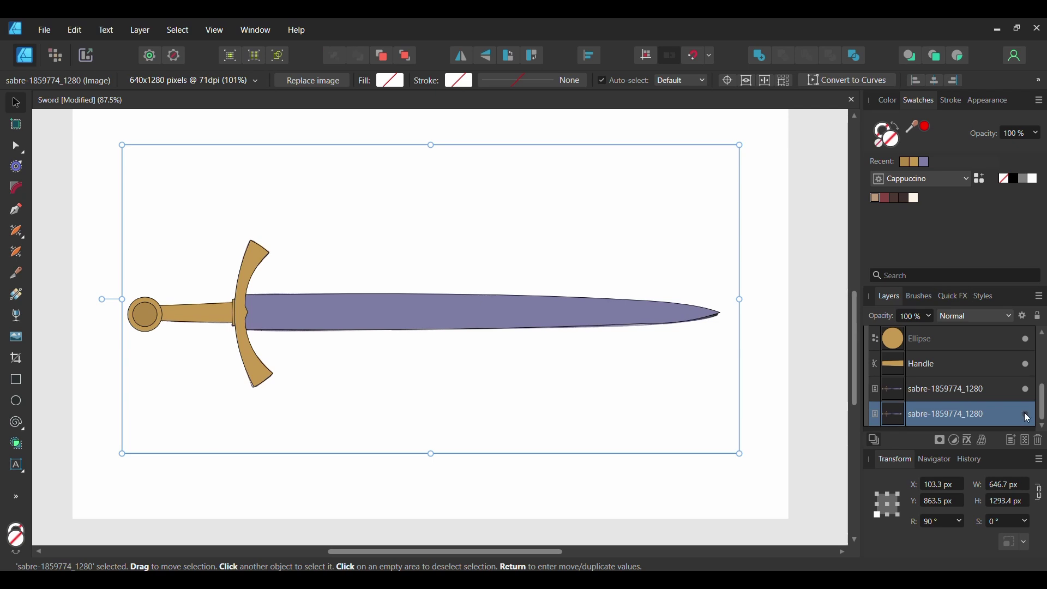
{"action": "left_click", "coordinate": [937, 402]}
{"action": "scroll", "coordinate": [565, 328], "scroll_direction": "down", "scroll_amount": 3}
{"action": "left_click_drag", "start_coordinate": [565, 329], "coordinate": [591, 226]}
{"action": "key", "text": "ctrl+plus"}
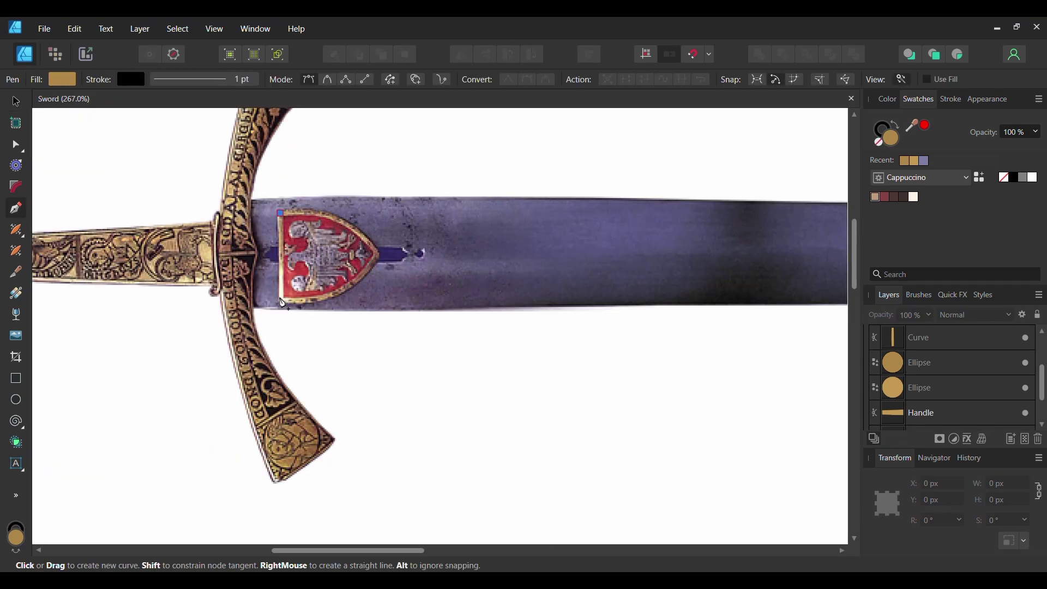
Finish the shield emblem outline with its bottom node and close the shape.
{"action": "left_click", "coordinate": [326, 297]}
{"action": "left_click", "coordinate": [368, 265]}
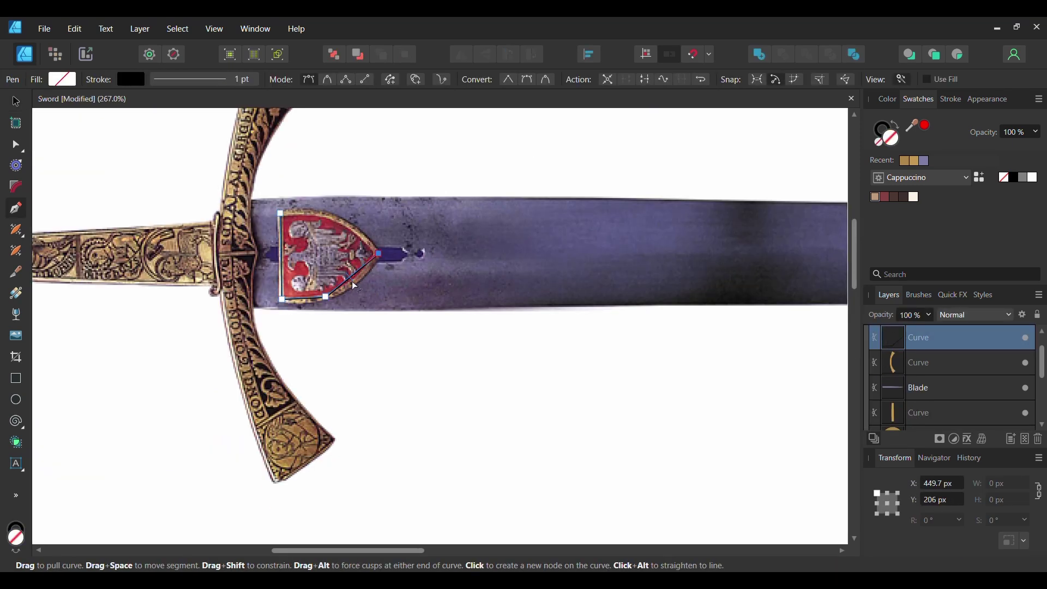
{"action": "left_click", "coordinate": [282, 212]}
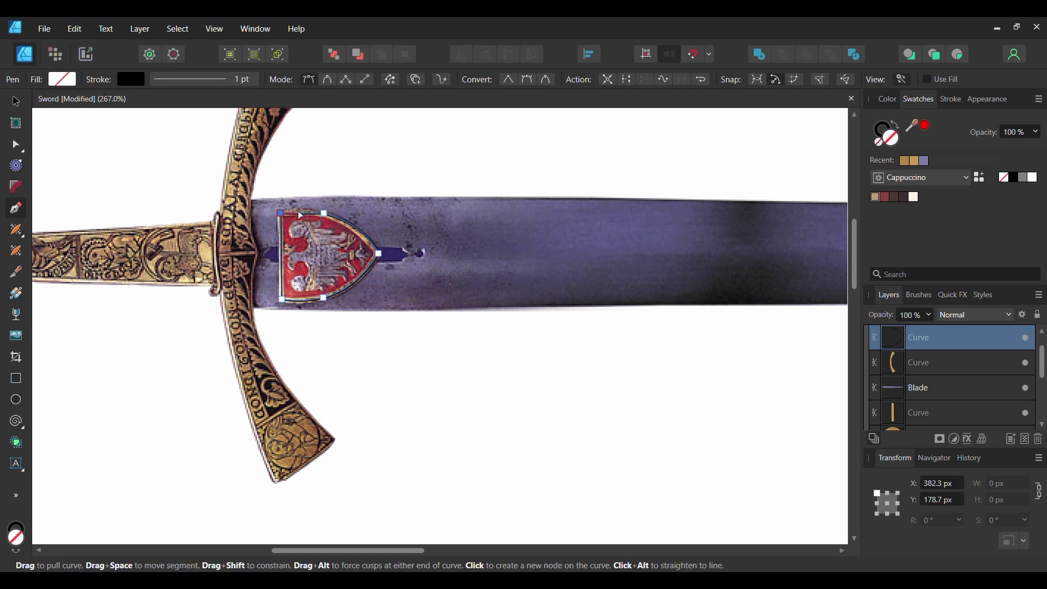
{"action": "scroll", "coordinate": [301, 215], "scroll_direction": "left", "scroll_amount": 2}
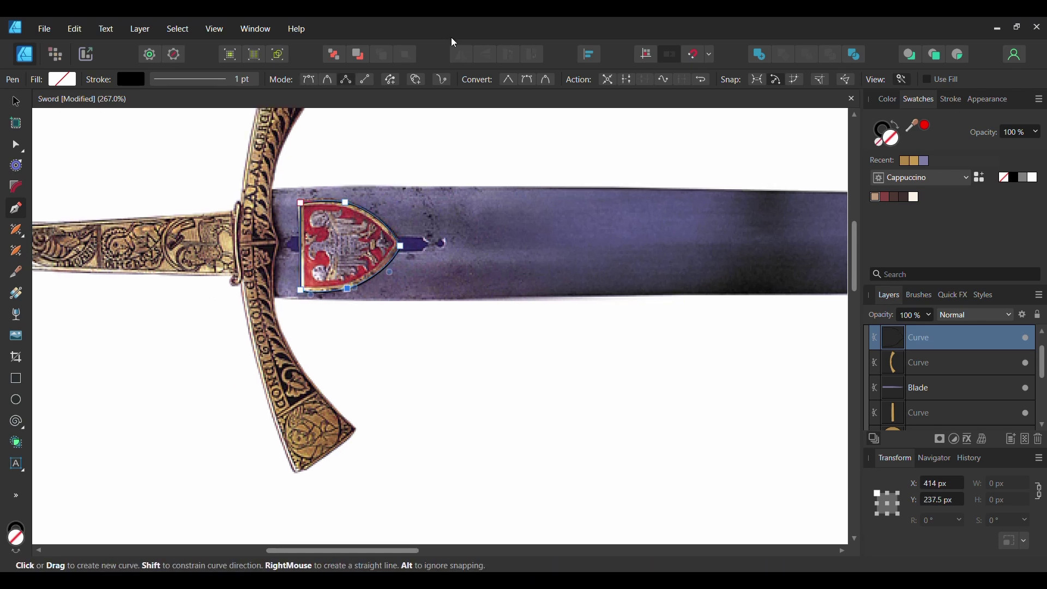
Fill the shield with tan #C49952 and make a duplicate of it.
{"action": "double_click", "coordinate": [894, 141]}
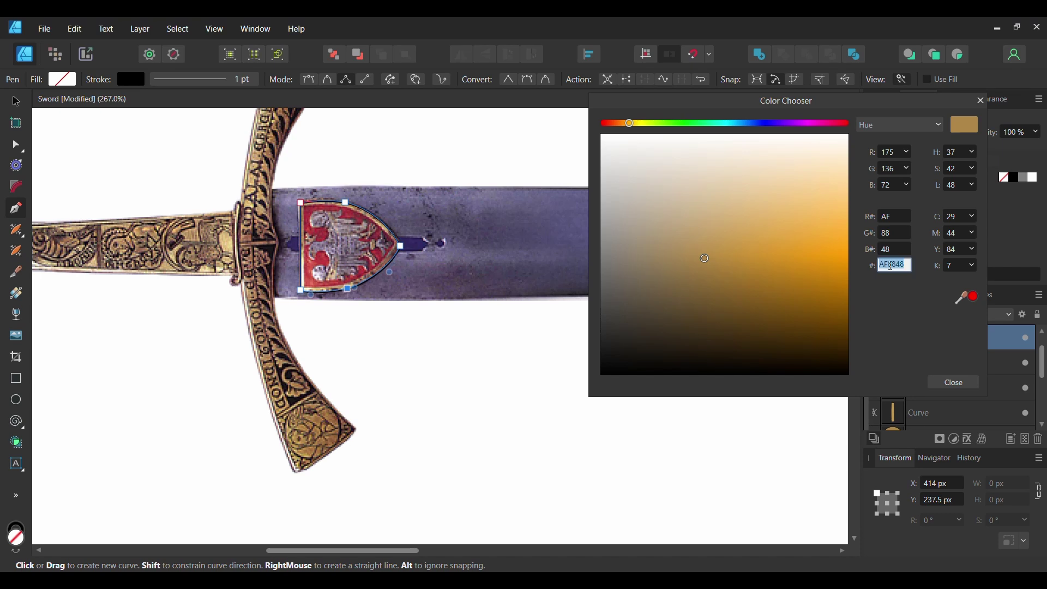
{"action": "type", "text": "c4"}
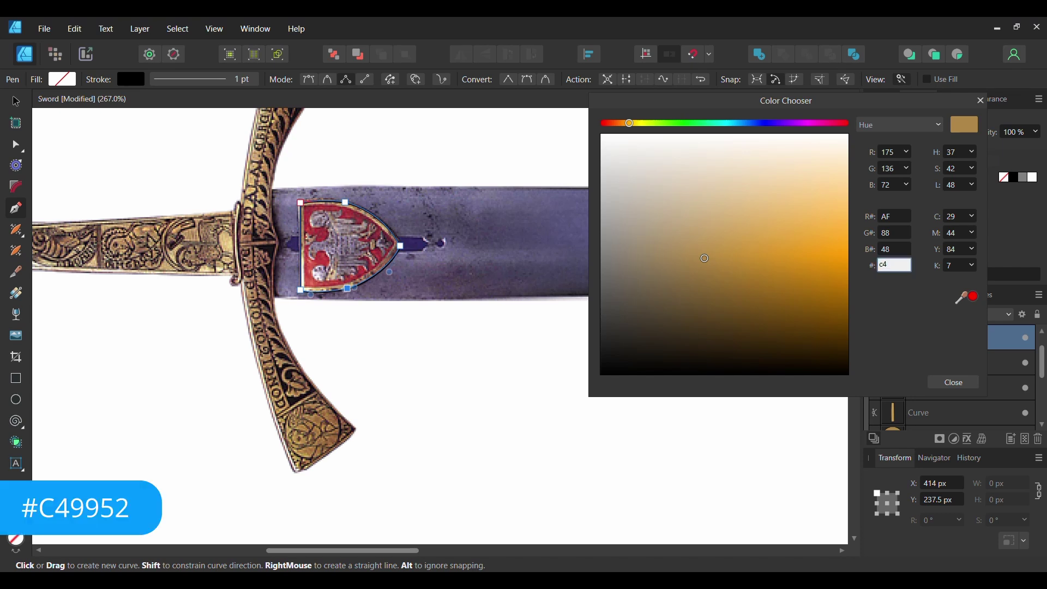
{"action": "type", "text": "9952"}
{"action": "key", "text": "Return"}
{"action": "left_click", "coordinate": [955, 382]}
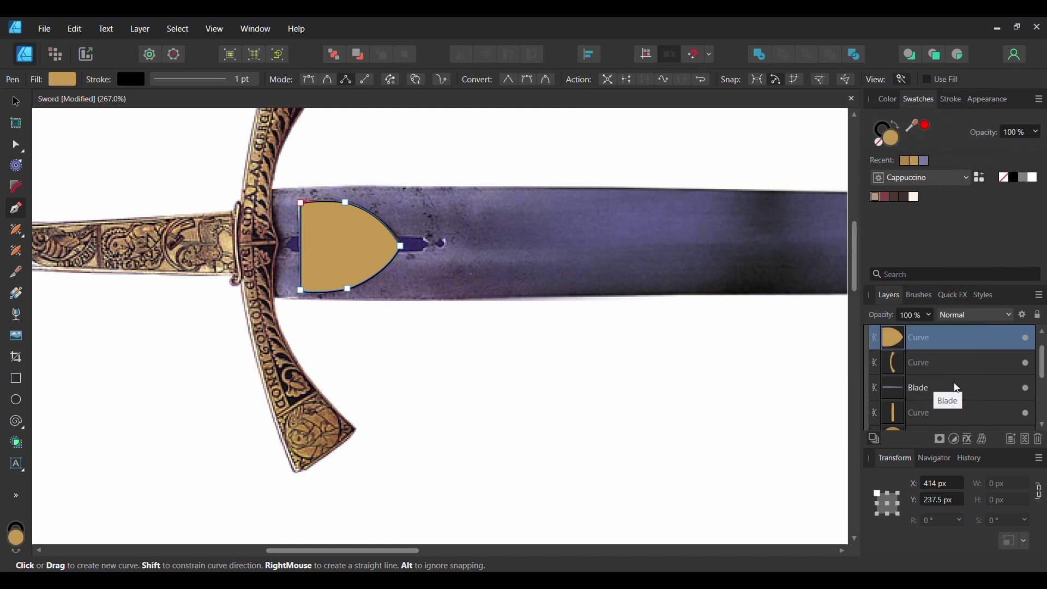
{"action": "key", "text": "ctrl+j"}
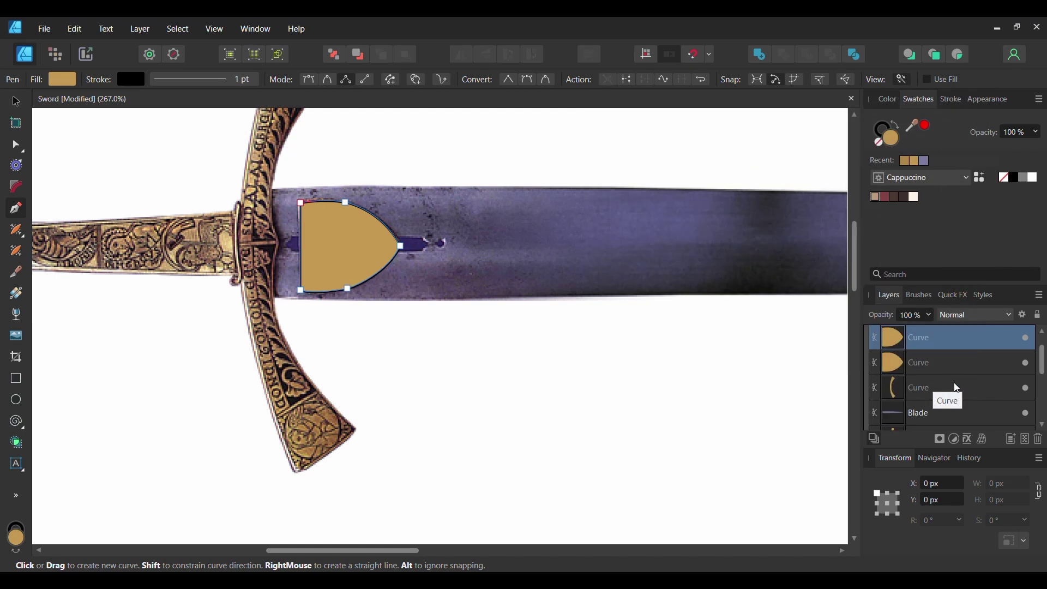
{"action": "key", "text": "v"}
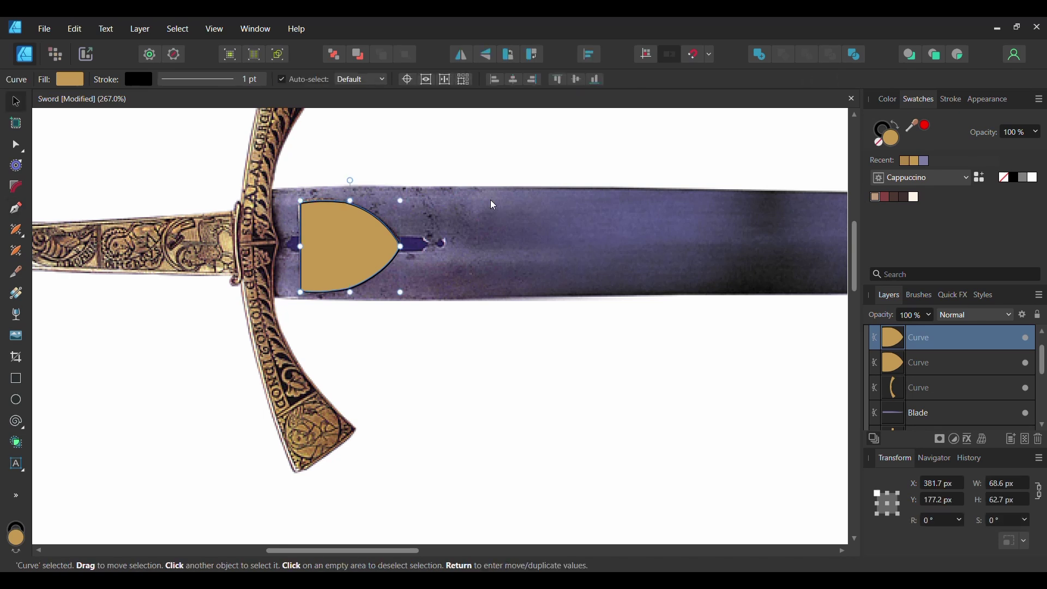
Shrink the duplicate shield inside the original and fill it with red #BC393B.
{"action": "left_click_drag", "start_coordinate": [402, 292], "coordinate": [392, 283]}
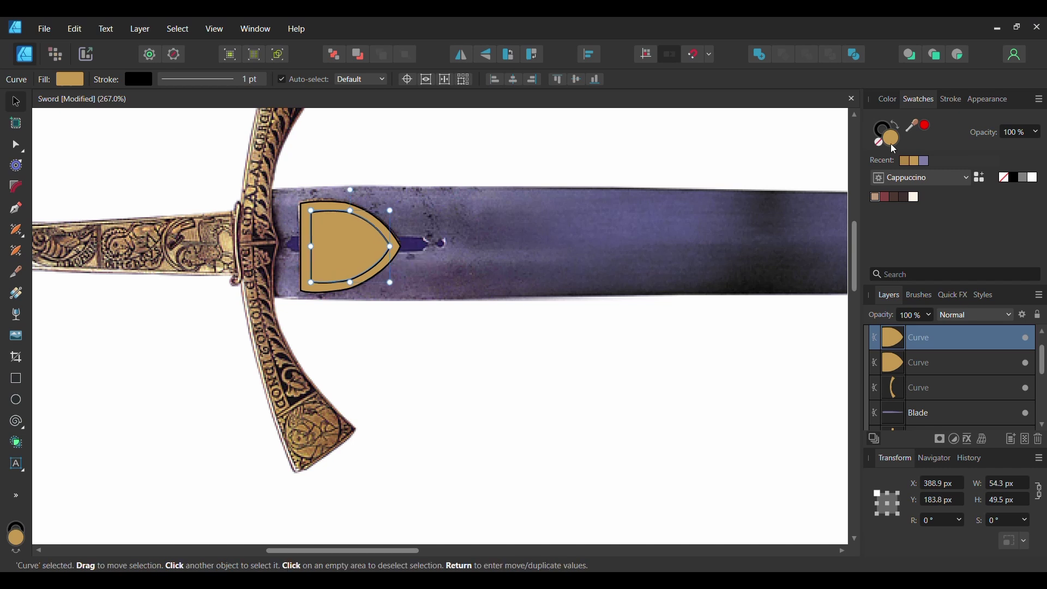
{"action": "double_click", "coordinate": [893, 146]}
{"action": "left_click", "coordinate": [895, 264]}
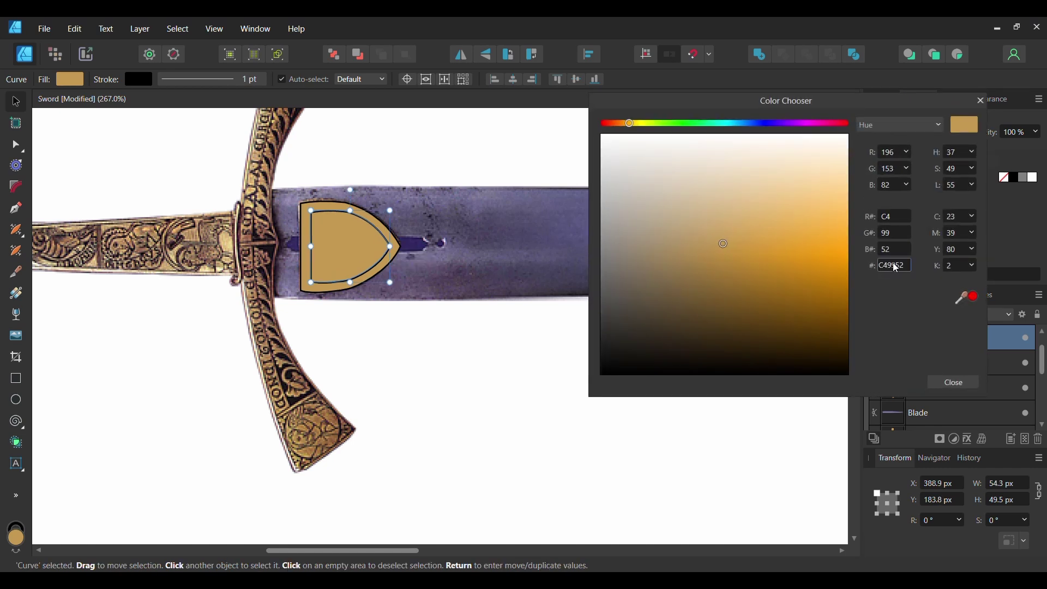
{"action": "double_click", "coordinate": [895, 265]}
{"action": "type", "text": "bc3"}
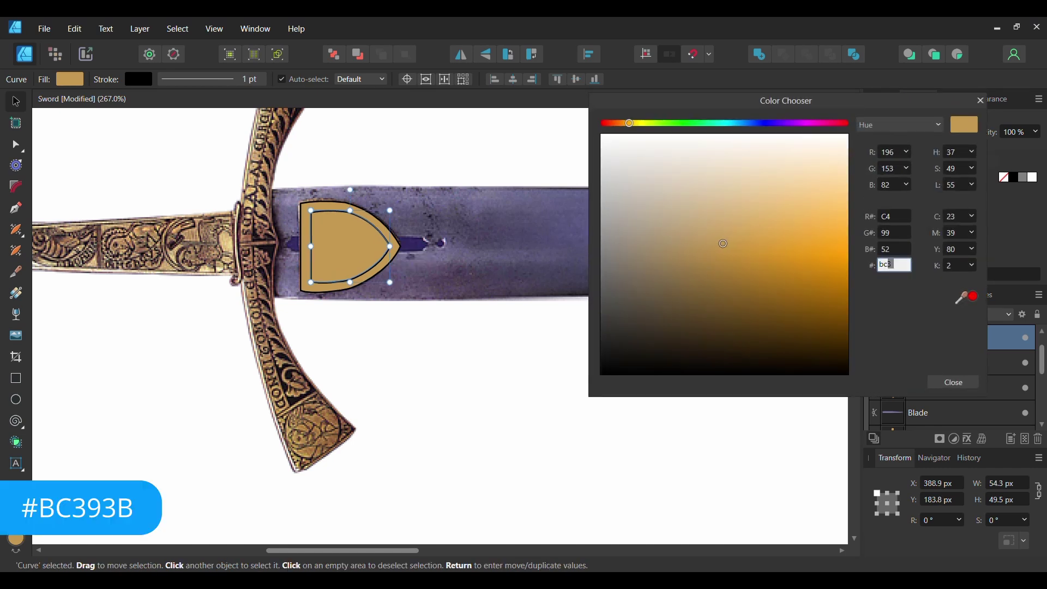
{"action": "type", "text": "93b"}
{"action": "key", "text": "Return"}
{"action": "left_click", "coordinate": [955, 382]}
Group both shield shapes and name the group Shield.
{"action": "left_click", "coordinate": [929, 362], "text": "shift"}
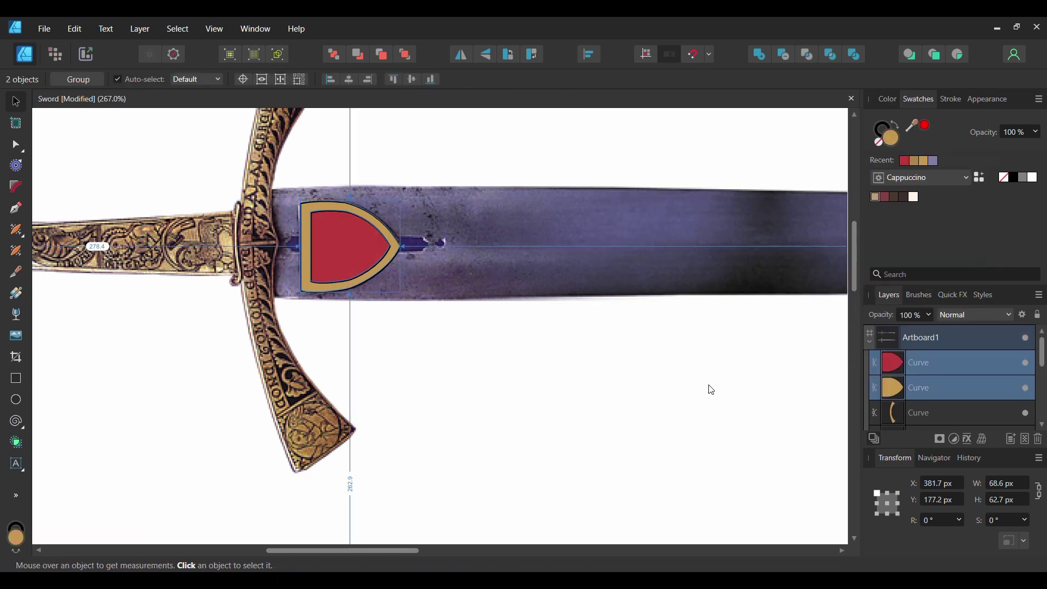
{"action": "key", "text": "ctrl+g"}
{"action": "double_click", "coordinate": [936, 363]}
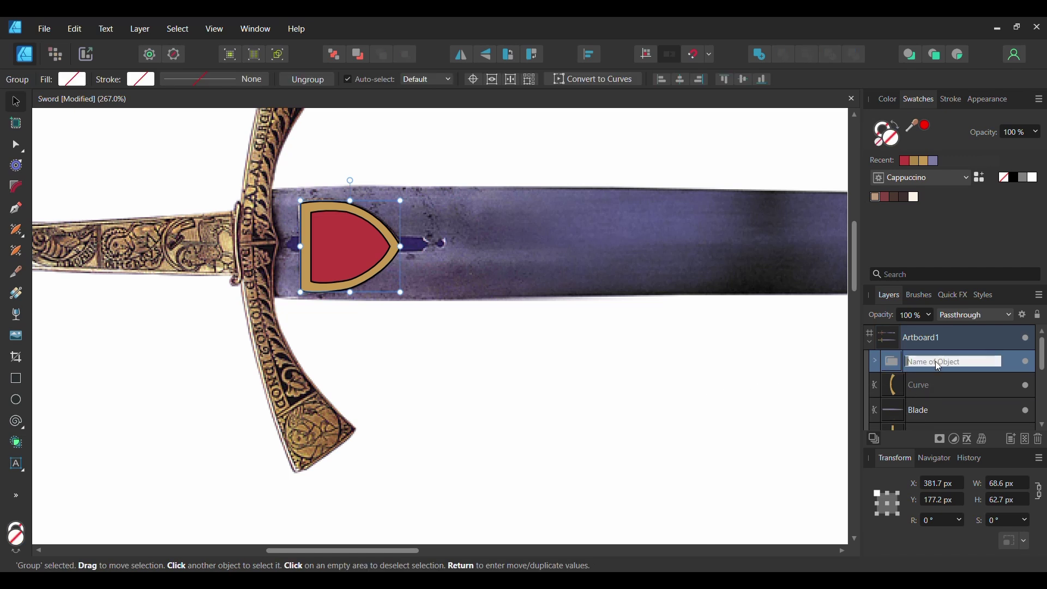
{"action": "type", "text": "Shield"}
{"action": "key", "text": "Return"}
Move the Shield group onto the blade, then select the Blade shape.
{"action": "left_click_drag", "start_coordinate": [369, 249], "coordinate": [365, 307]}
{"action": "scroll", "coordinate": [365, 301], "scroll_direction": "down", "scroll_amount": 8}
{"action": "scroll", "coordinate": [363, 297], "scroll_direction": "down", "scroll_amount": 3}
{"action": "scroll", "coordinate": [508, 357], "scroll_direction": "down", "scroll_amount": 3}
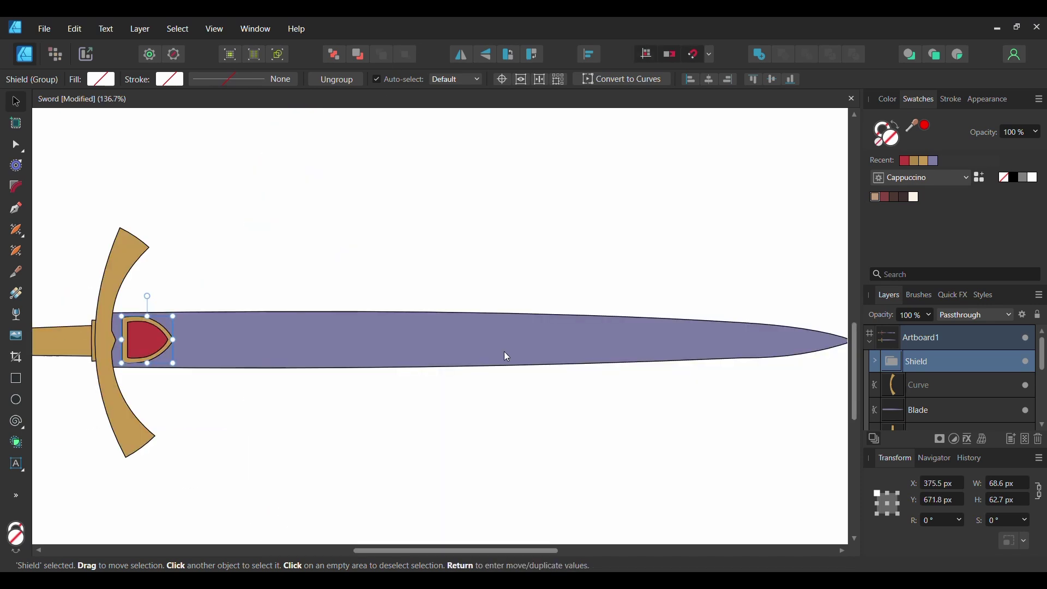
{"action": "left_click", "coordinate": [507, 357]}
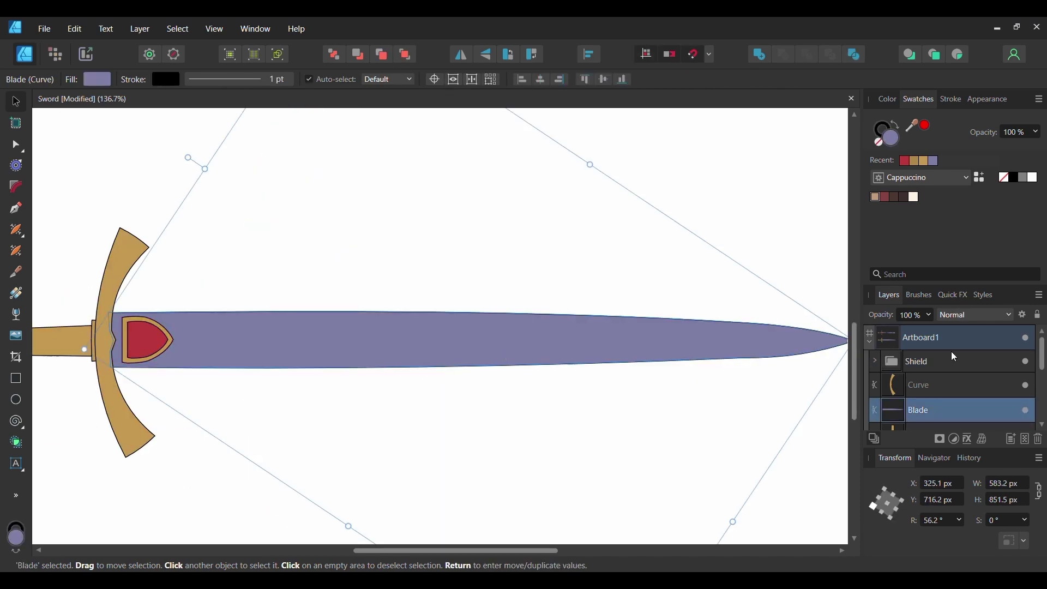
Give Blade a 3D effect (13 px radius, 25 px depth) that scales with the object.
{"action": "scroll", "coordinate": [971, 377], "scroll_direction": "down", "scroll_amount": 3}
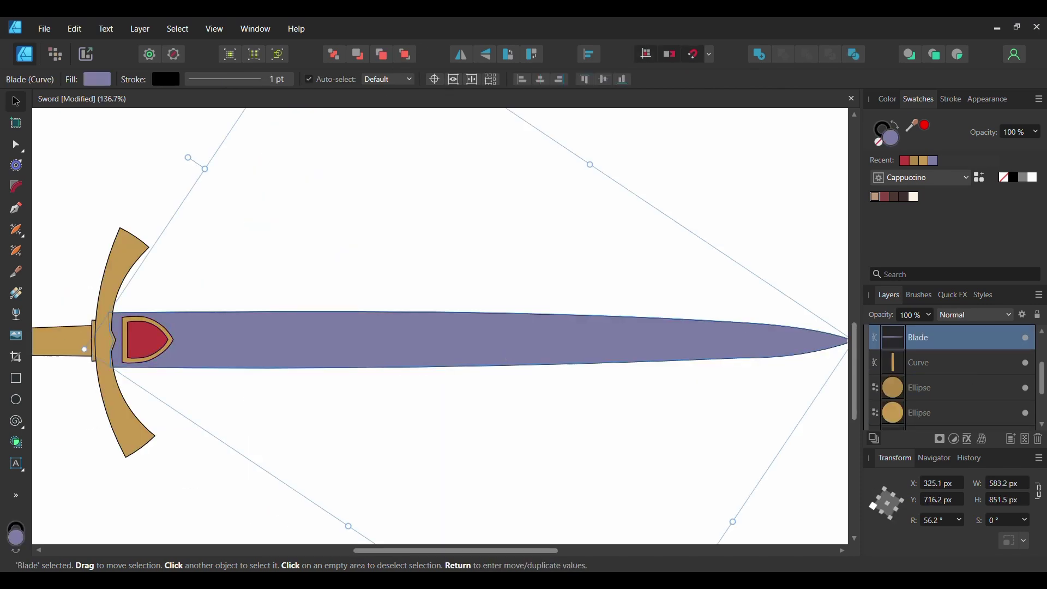
{"action": "left_click", "coordinate": [968, 440]}
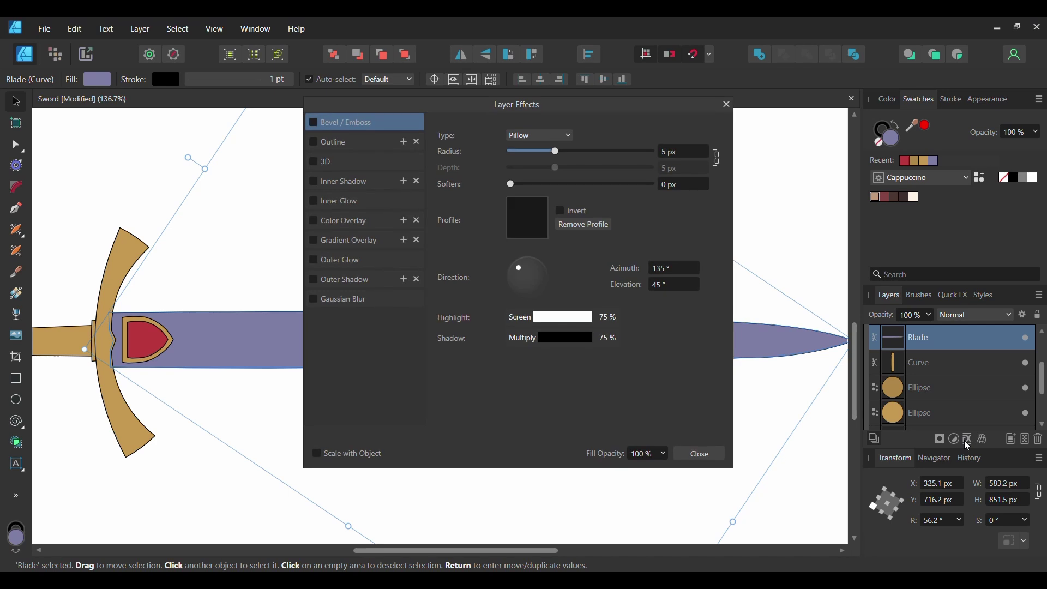
{"action": "left_click", "coordinate": [315, 161]}
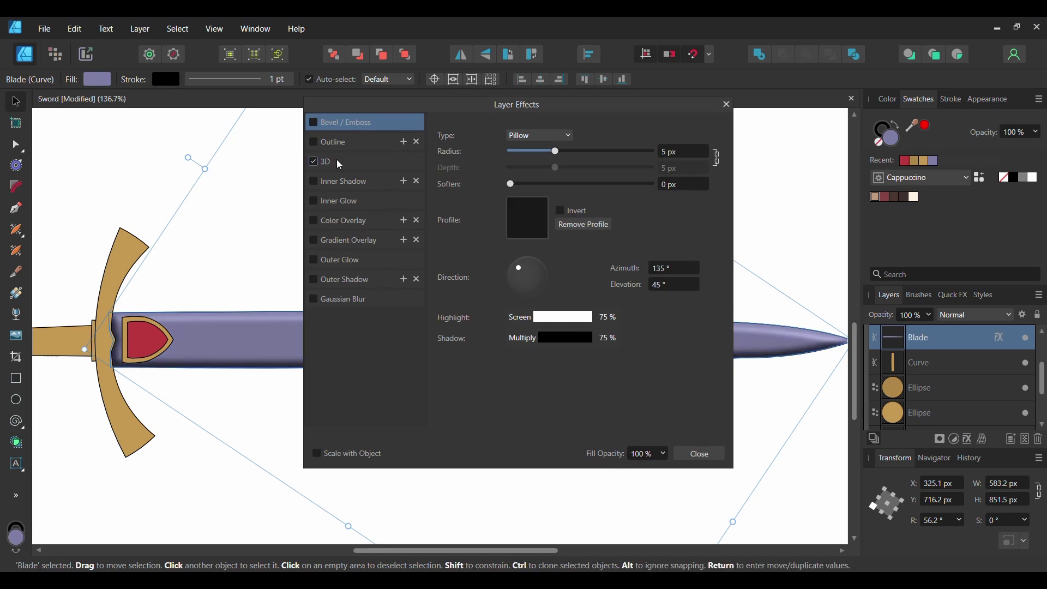
{"action": "left_click", "coordinate": [336, 160]}
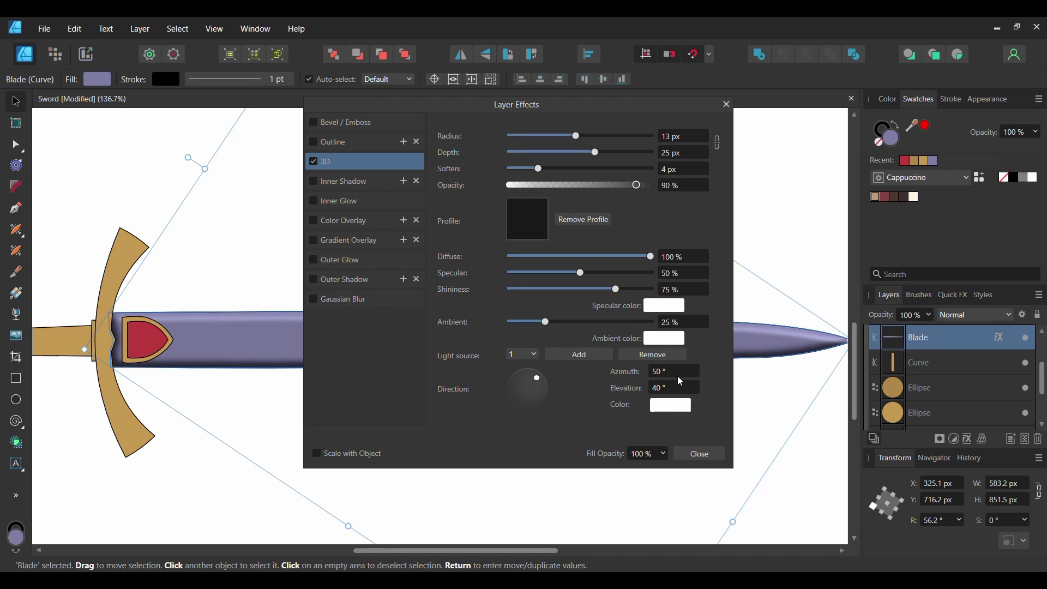
{"action": "left_click", "coordinate": [317, 454]}
{"action": "left_click", "coordinate": [701, 455]}
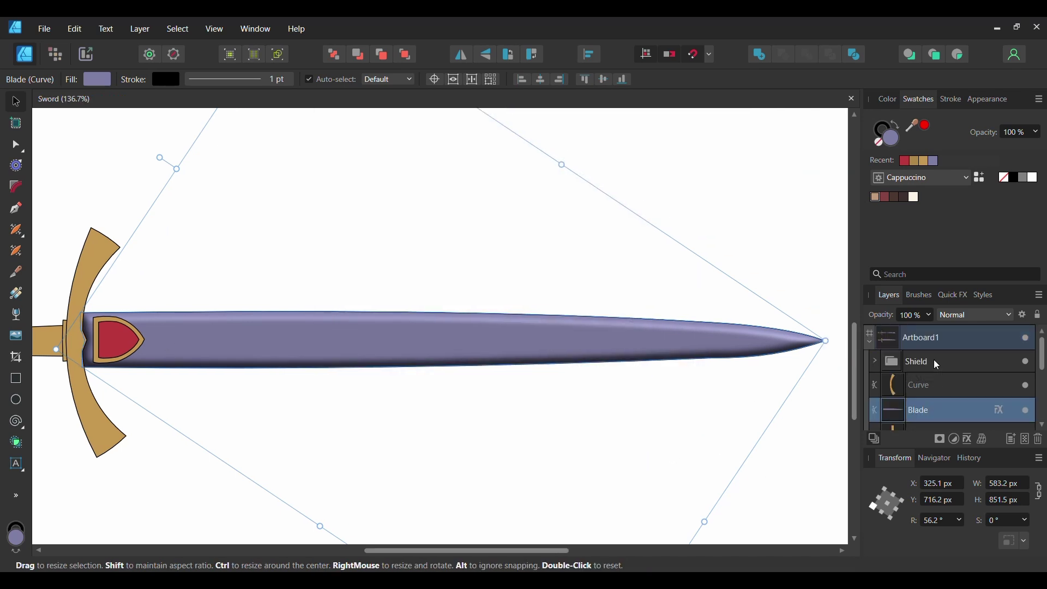
{"action": "left_click", "coordinate": [934, 360]}
Enable 3D on the Shield group with a 4 px radius and 5 px soften.
{"action": "left_click", "coordinate": [968, 440]}
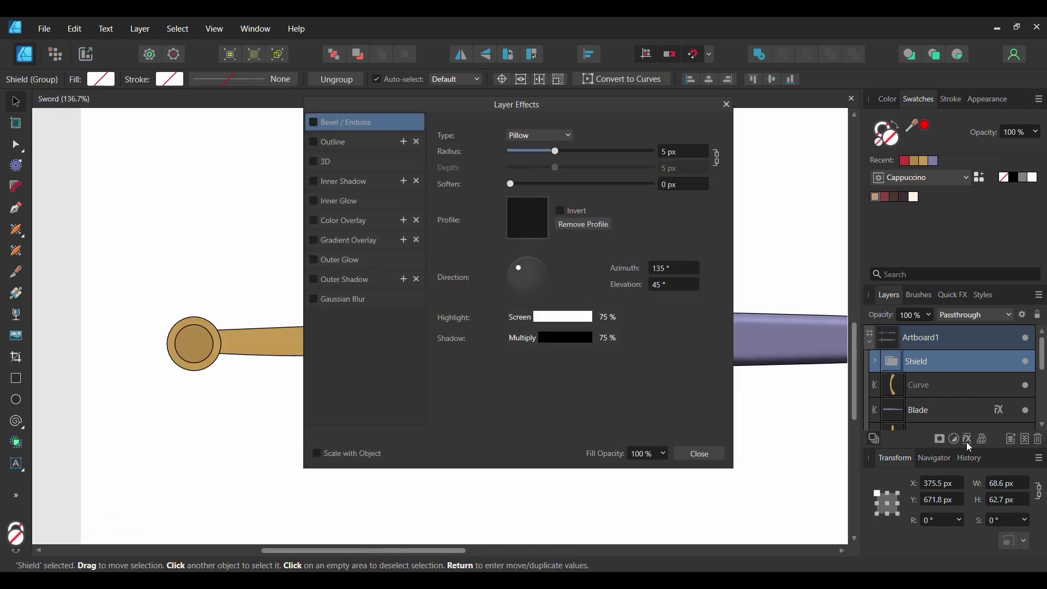
{"action": "left_click", "coordinate": [314, 162]}
{"action": "left_click", "coordinate": [341, 159]}
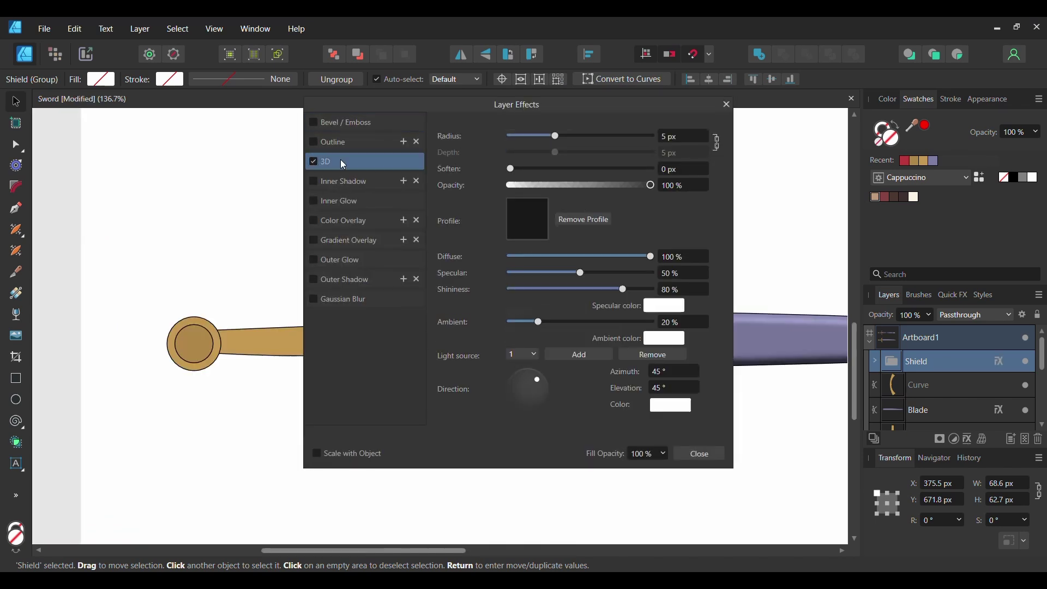
{"action": "left_click_drag", "start_coordinate": [371, 109], "coordinate": [620, 119]}
{"action": "left_click", "coordinate": [926, 144]}
{"action": "type", "text": "4"}
{"action": "key", "text": "Return"}
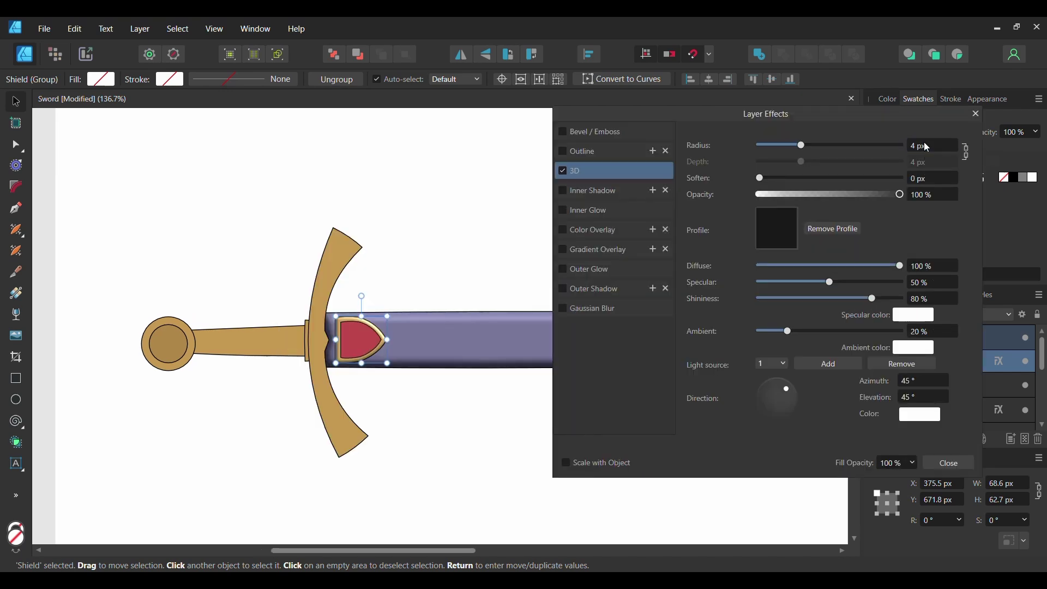
{"action": "left_click", "coordinate": [929, 180]}
{"action": "type", "text": "5"}
{"action": "key", "text": "Return"}
Set the Shield's 3D light colour to pale yellow #FFFAB2 and close the effects.
{"action": "left_click", "coordinate": [934, 424]}
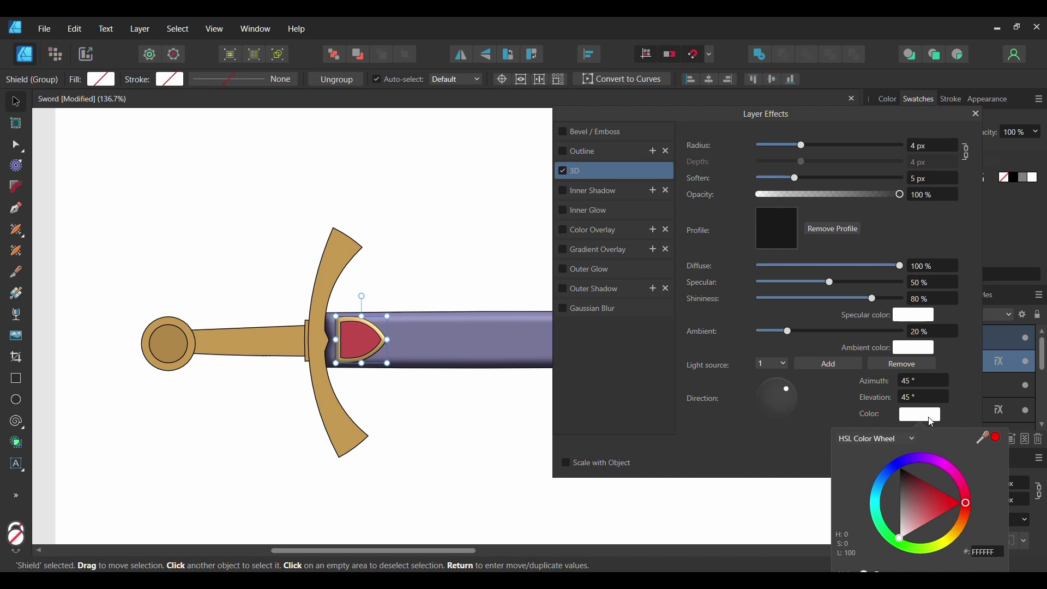
{"action": "left_click", "coordinate": [985, 552]}
{"action": "type", "text": "fffab2"}
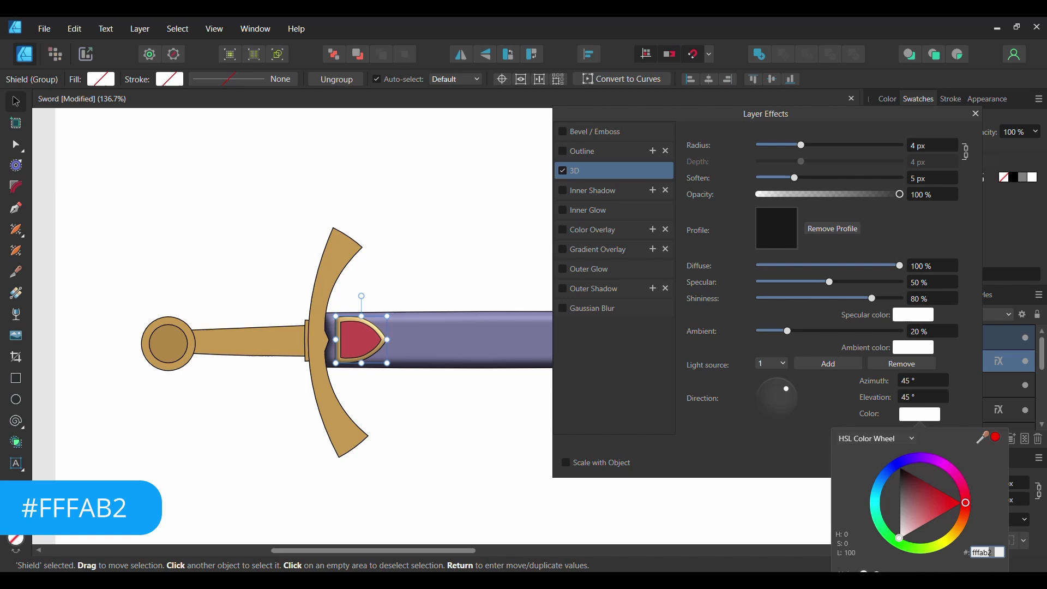
{"action": "key", "text": "Return"}
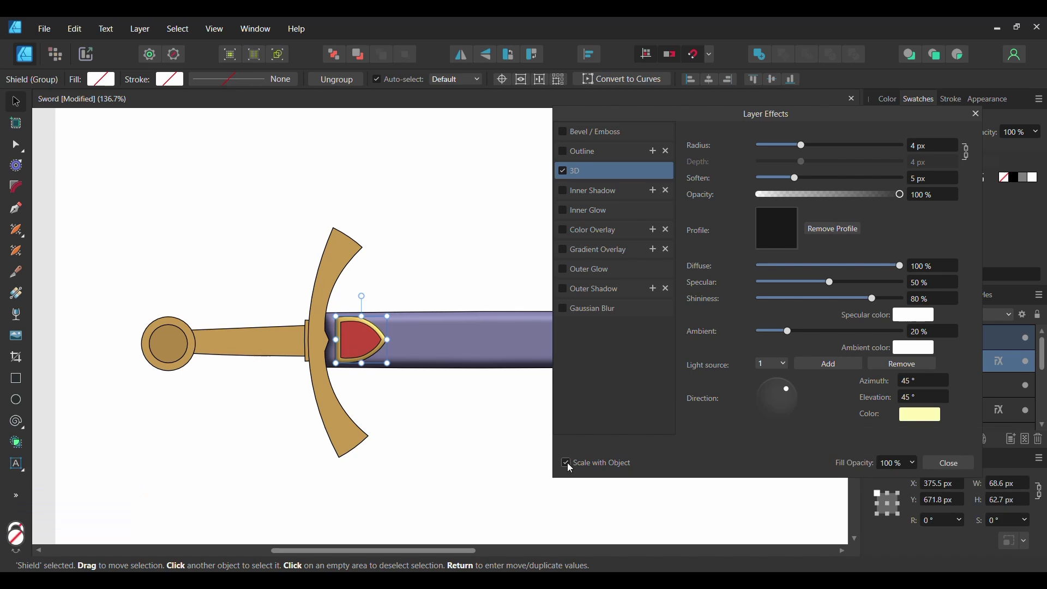
{"action": "left_click", "coordinate": [951, 462]}
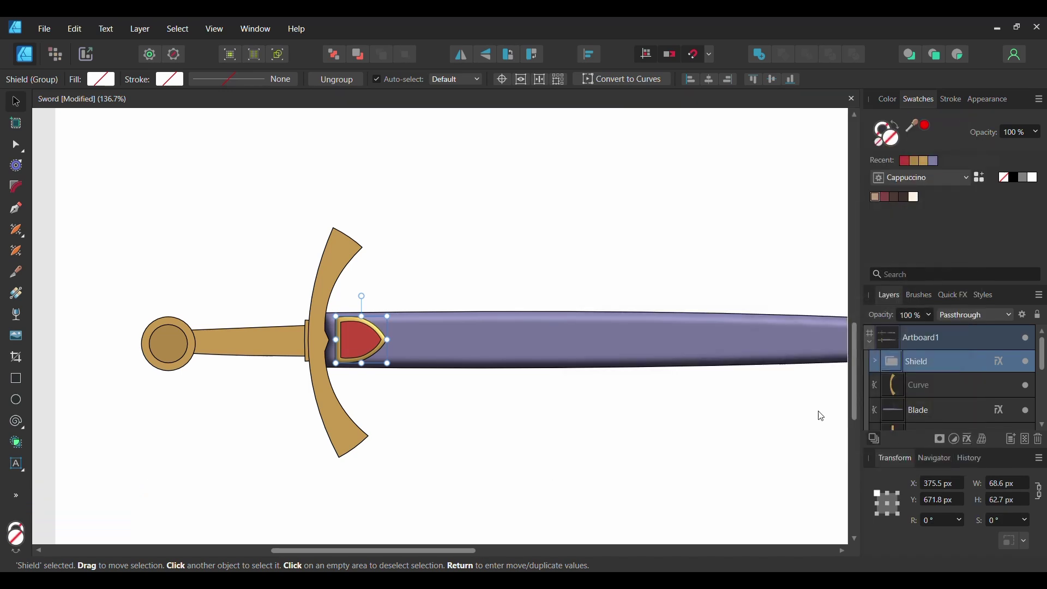
{"action": "left_click", "coordinate": [347, 435]}
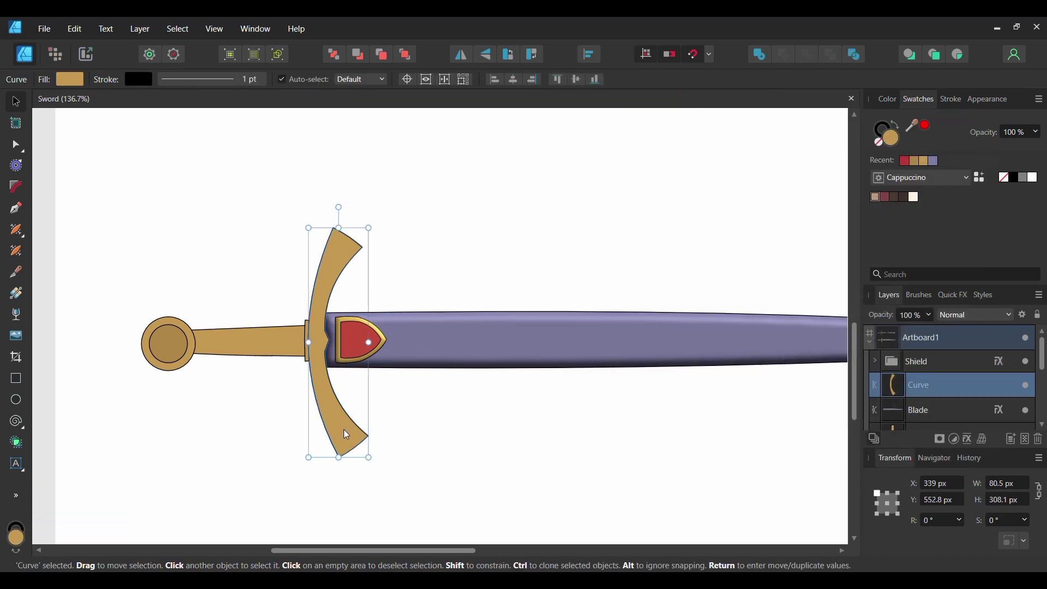
Round the crossguard's tip corners with a 7 px radius and bake them into real nodes.
{"action": "left_click", "coordinate": [17, 187]}
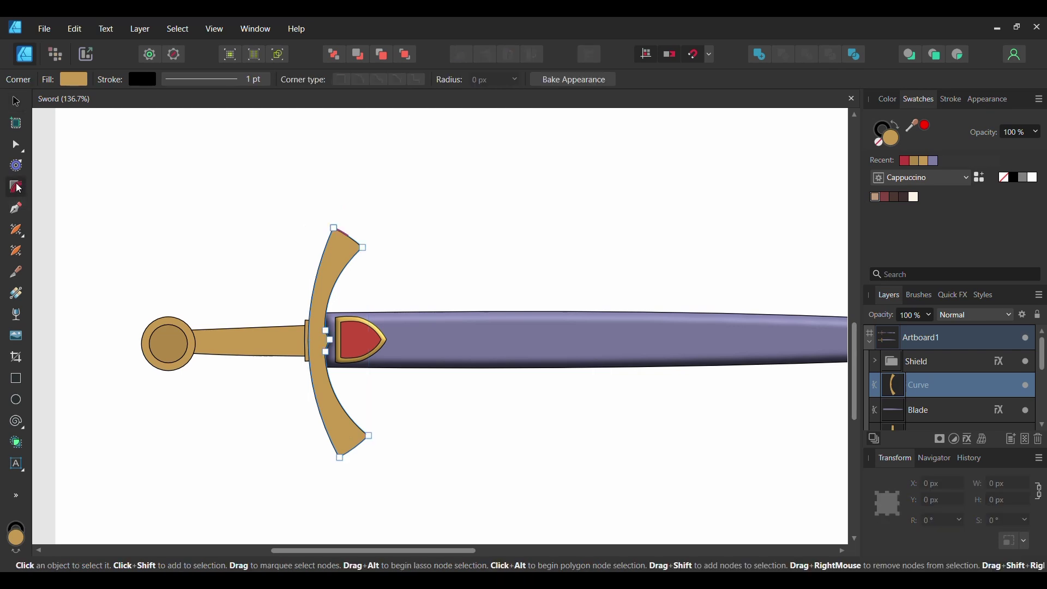
{"action": "left_click_drag", "start_coordinate": [306, 213], "coordinate": [396, 269]}
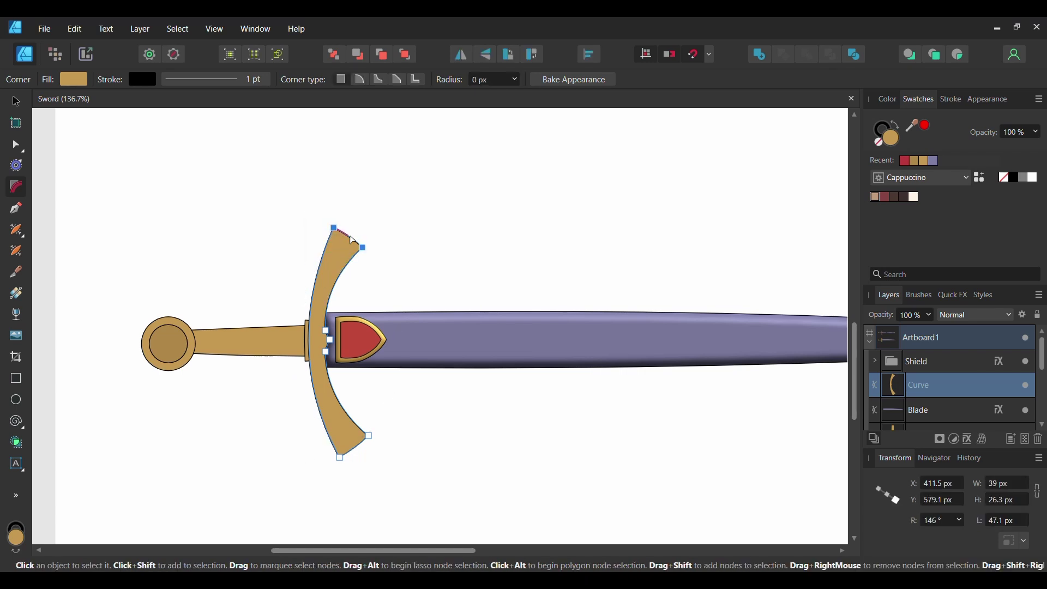
{"action": "left_click", "coordinate": [360, 80]}
{"action": "left_click", "coordinate": [494, 79]}
{"action": "type", "text": "7"}
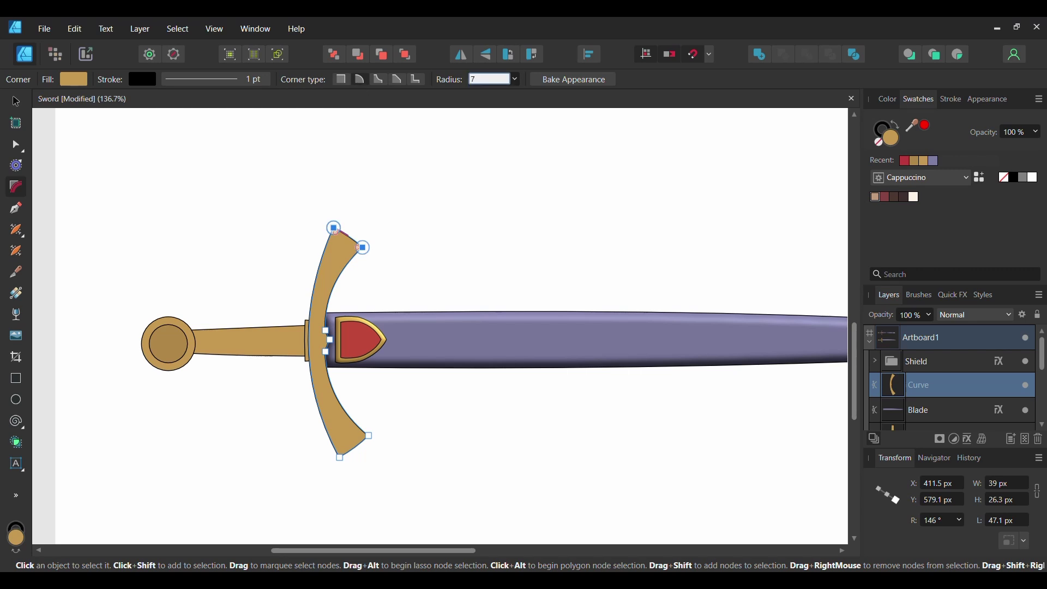
{"action": "left_click", "coordinate": [554, 80]}
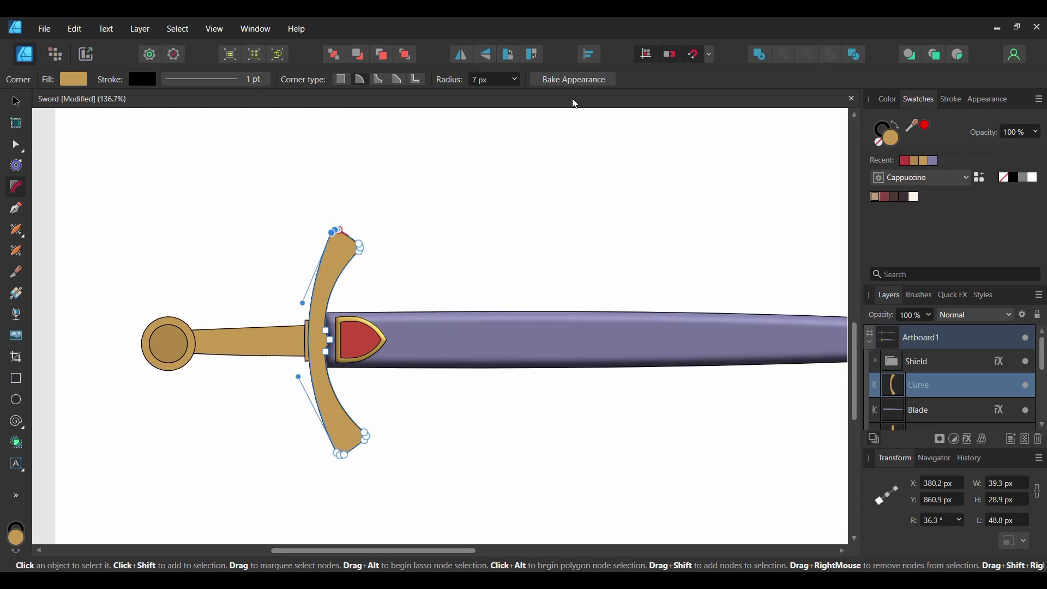
{"action": "key", "text": "a"}
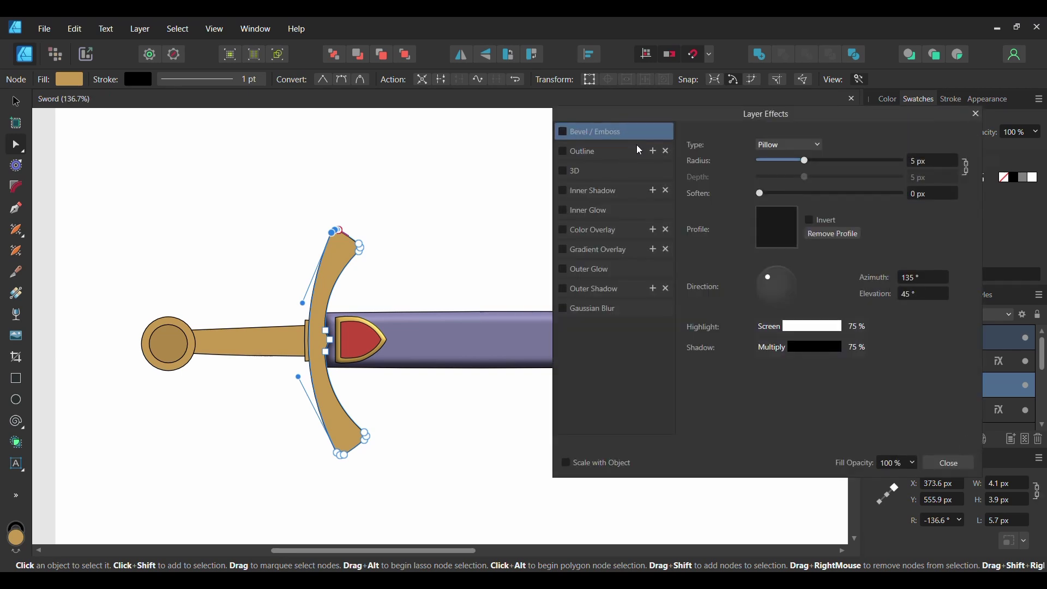
Enable 3D on the crossguard with unlinked 8.2 px radius, 10 px depth and 3 px soften.
{"action": "left_click", "coordinate": [577, 172]}
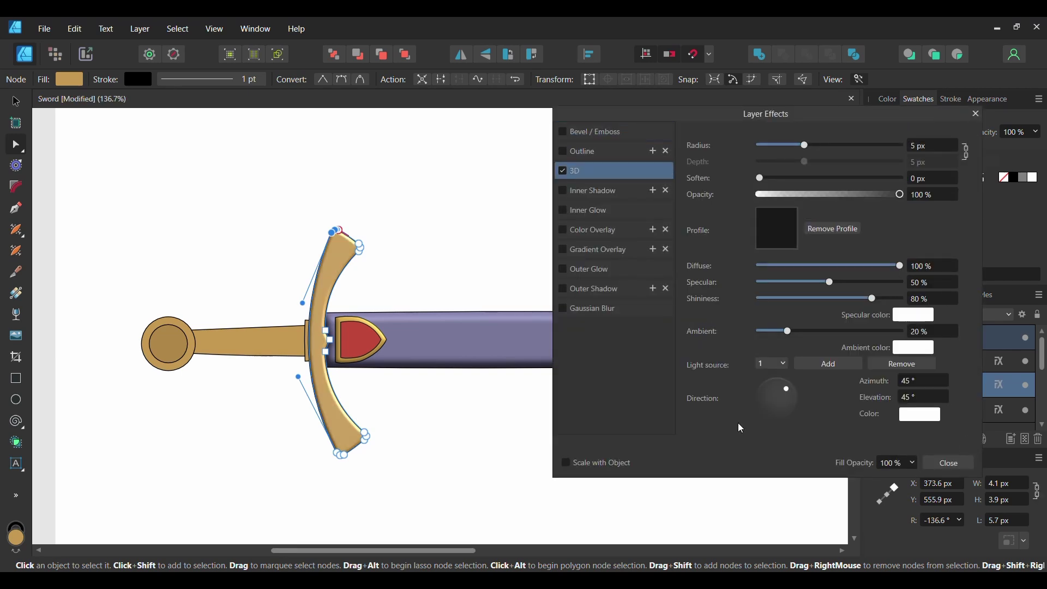
{"action": "left_click", "coordinate": [970, 152]}
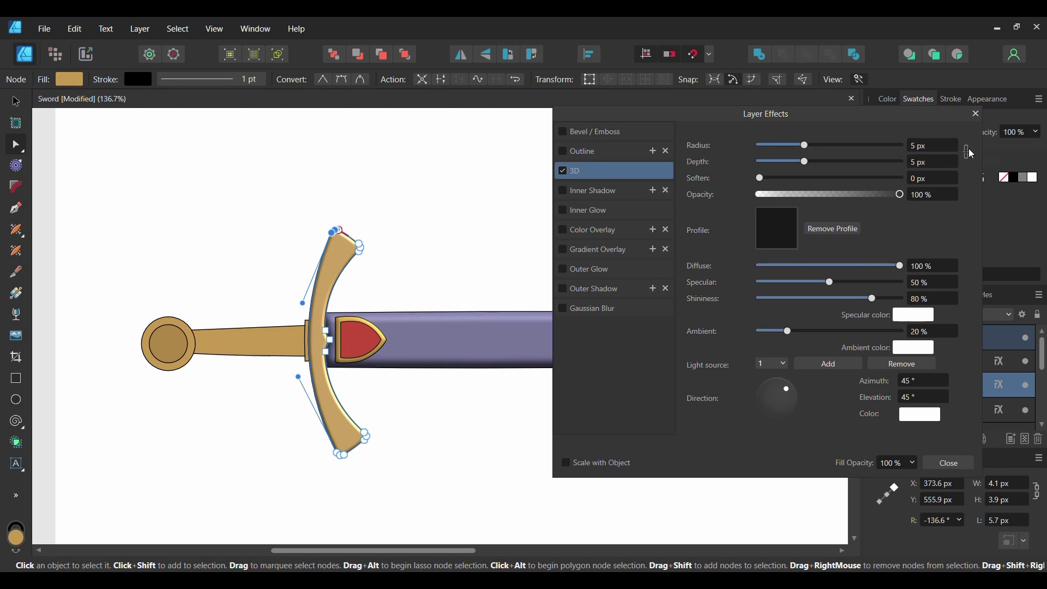
{"action": "left_click", "coordinate": [932, 145]}
{"action": "type", "text": "8.2"}
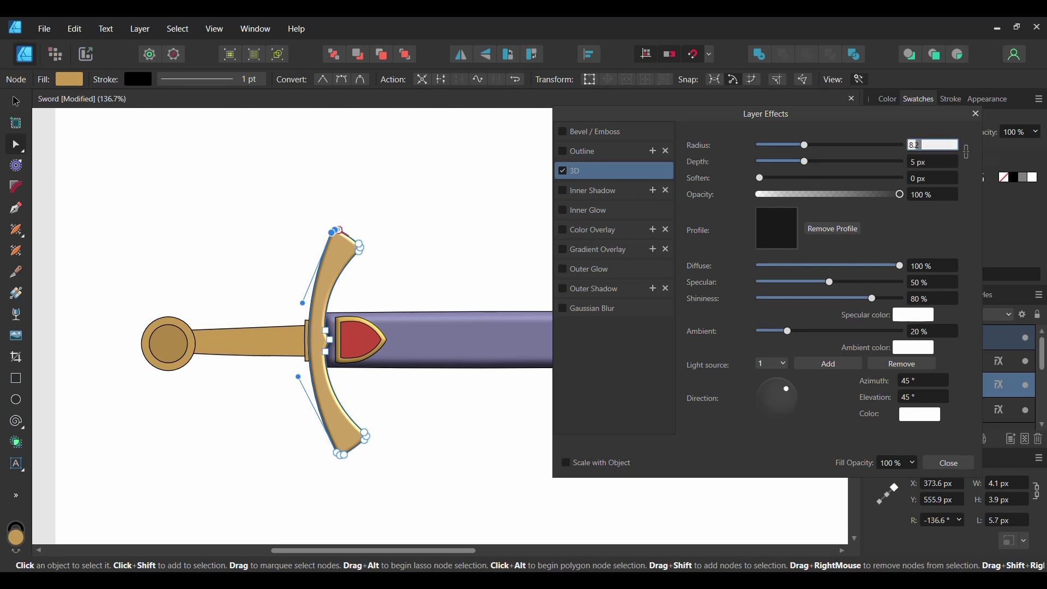
{"action": "left_click", "coordinate": [929, 163]}
{"action": "type", "text": "10"}
{"action": "key", "text": "Return"}
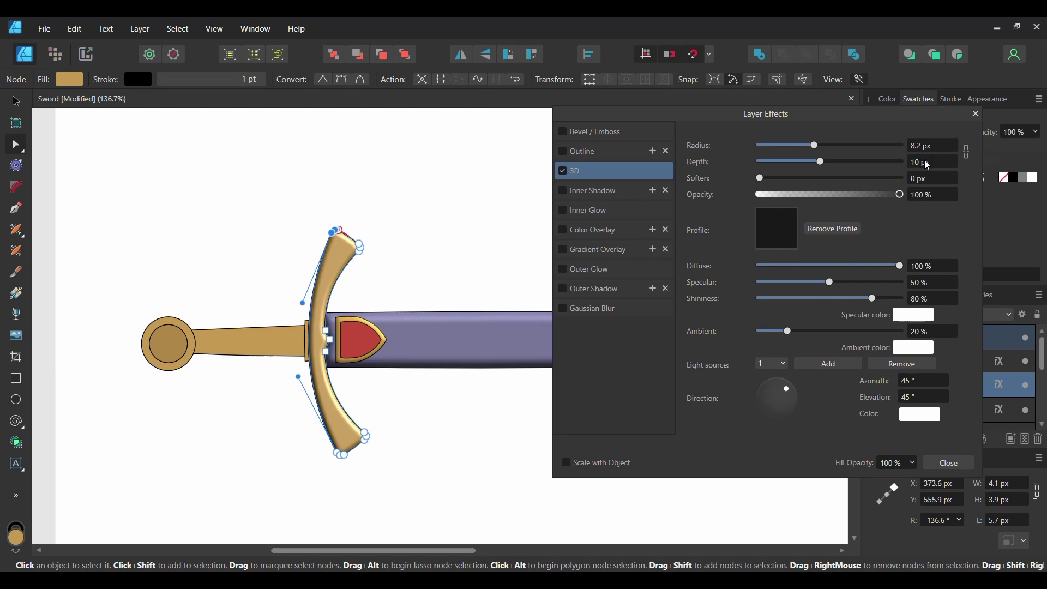
{"action": "left_click", "coordinate": [931, 180]}
{"action": "type", "text": "3"}
{"action": "key", "text": "Return"}
Set the crossguard's light to 81° azimuth and 48° elevation.
{"action": "left_click", "coordinate": [922, 381]}
{"action": "type", "text": "81"}
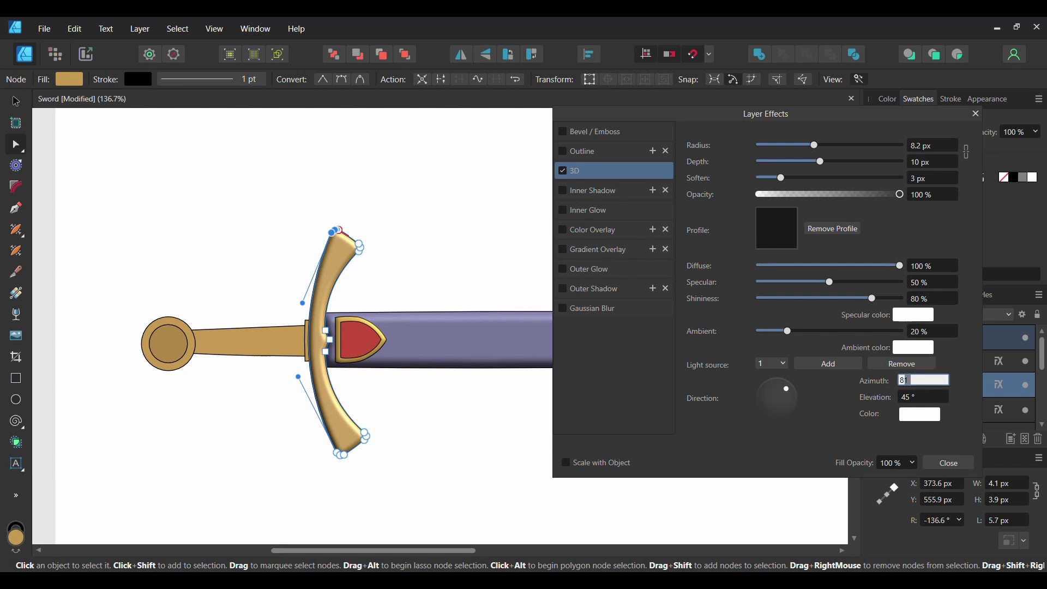
{"action": "key", "text": "Return"}
{"action": "left_click", "coordinate": [926, 397]}
{"action": "type", "text": "48"}
{"action": "key", "text": "Return"}
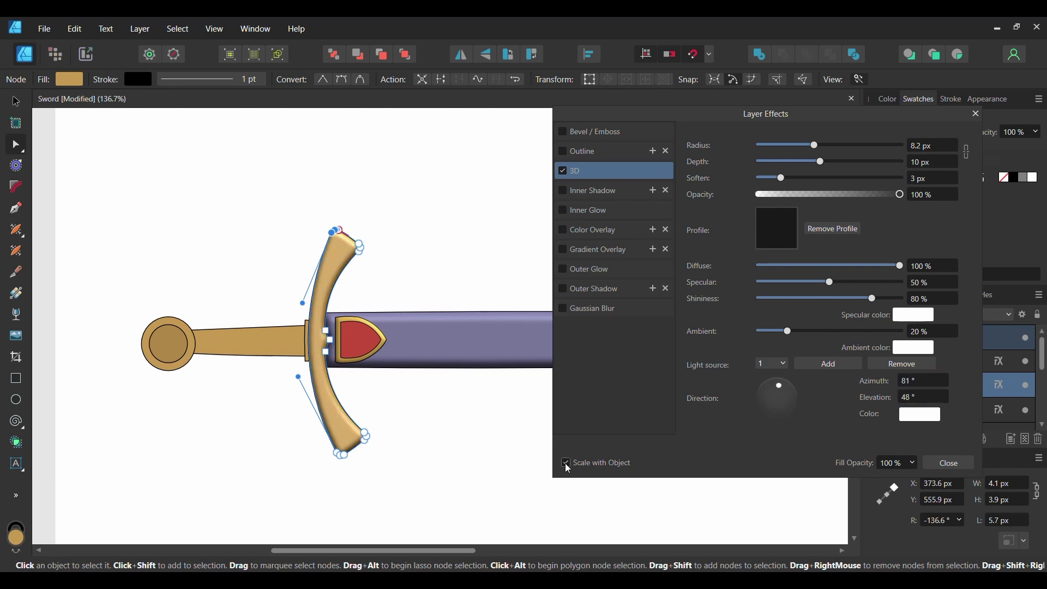
{"action": "left_click", "coordinate": [963, 467]}
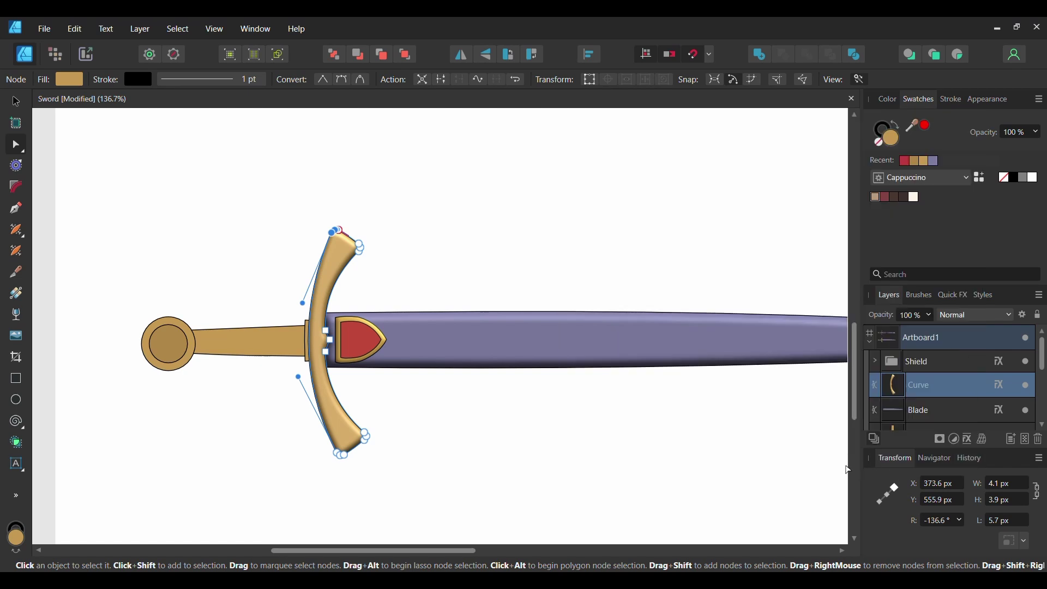
Paste the crossguard's 3D effect onto the small collar between grip and crossguard.
{"action": "key", "text": "v"}
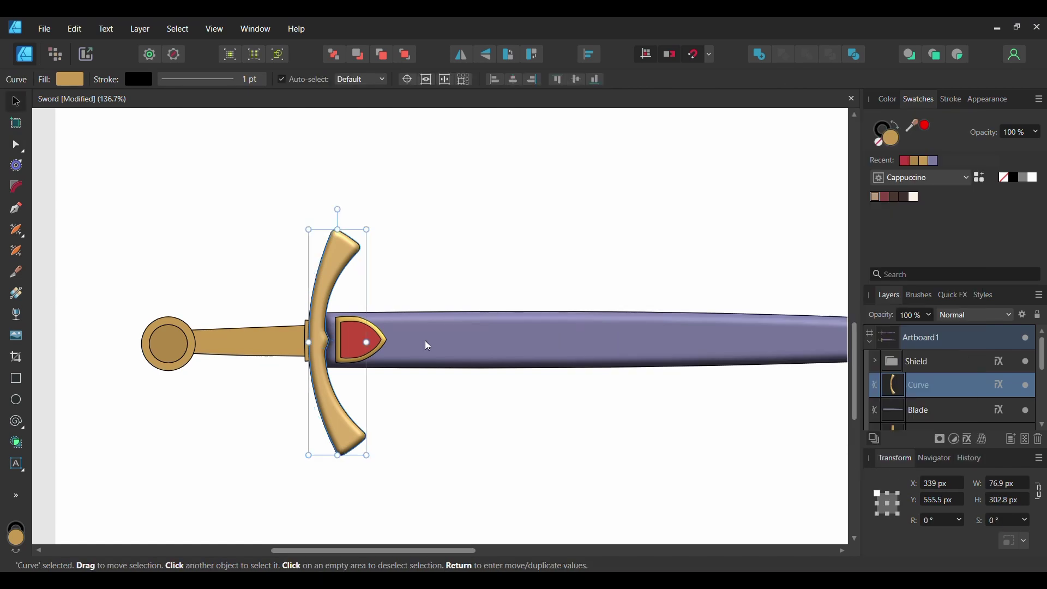
{"action": "scroll", "coordinate": [301, 338], "scroll_direction": "up", "scroll_amount": 1}
{"action": "left_click", "coordinate": [302, 330]}
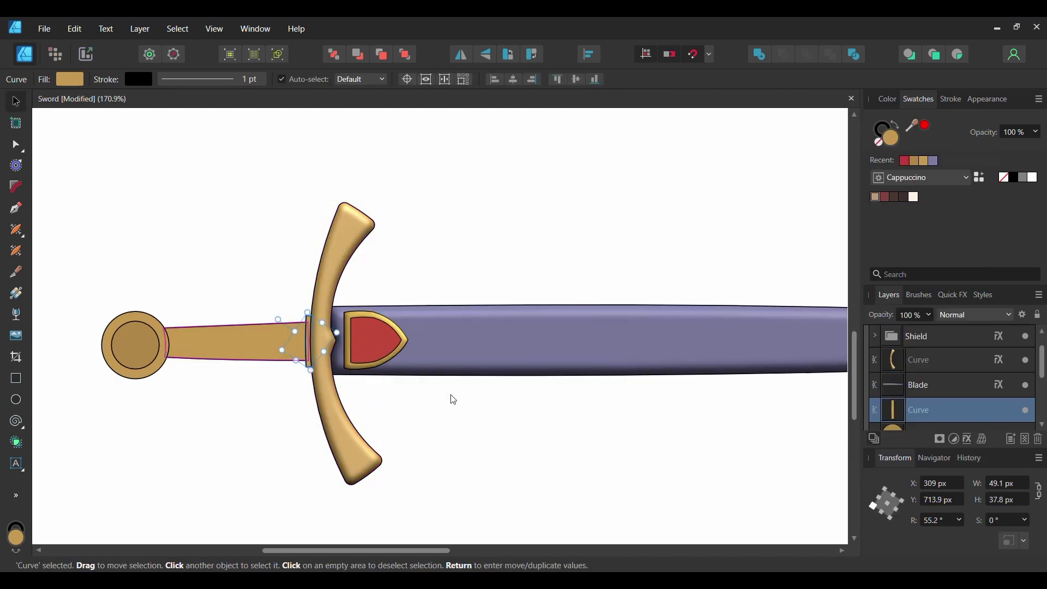
{"action": "left_click", "coordinate": [76, 30]}
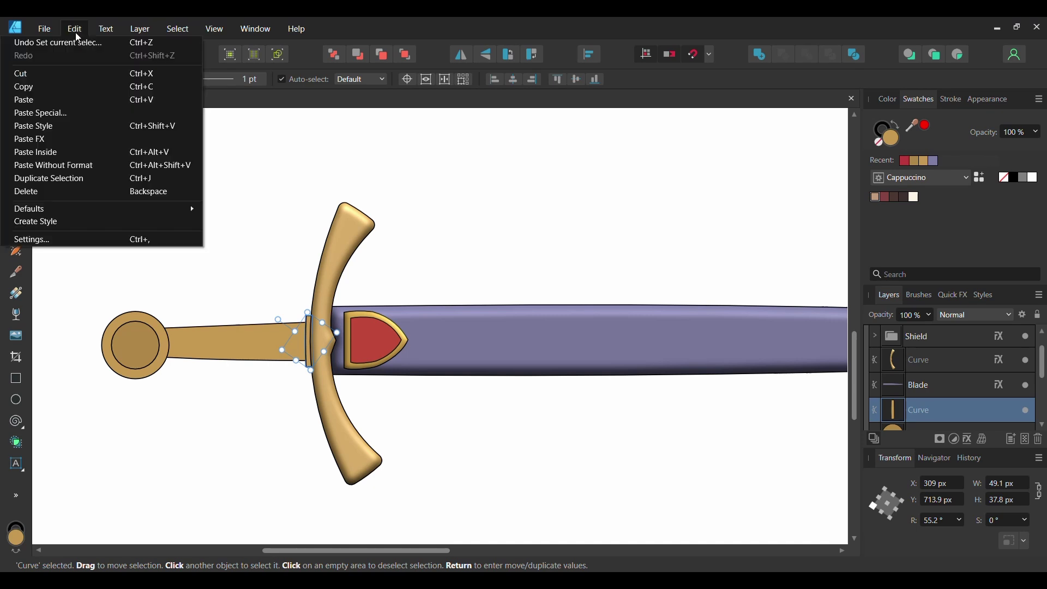
{"action": "left_click", "coordinate": [63, 140]}
Adjust the collar's 3D effect to 6 px radius, 3 px depth and 1 px soften.
{"action": "left_click", "coordinate": [1001, 412]}
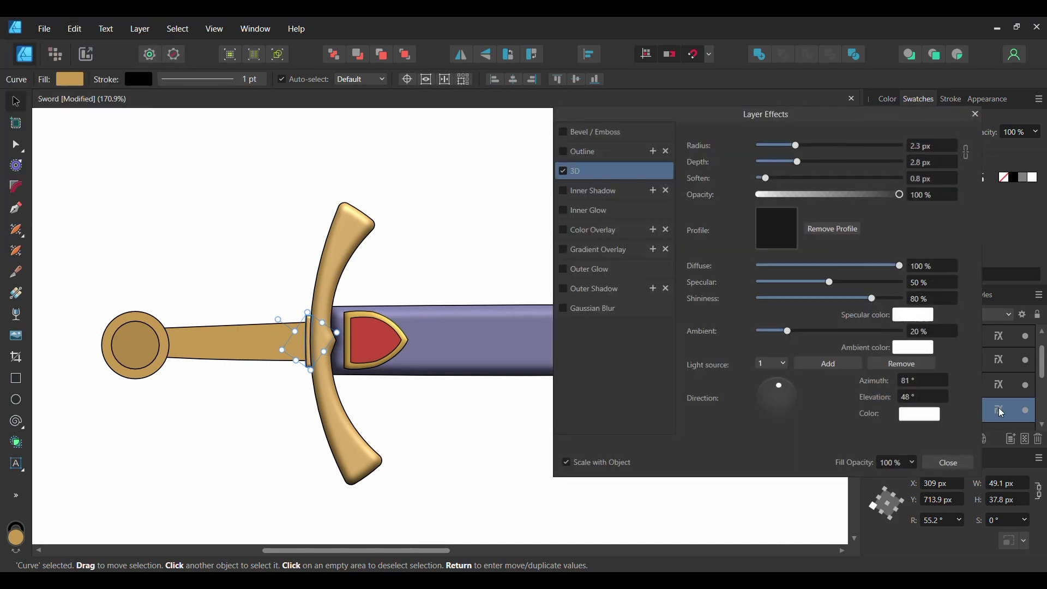
{"action": "left_click", "coordinate": [927, 145]}
{"action": "type", "text": "6"}
{"action": "left_click", "coordinate": [933, 163]}
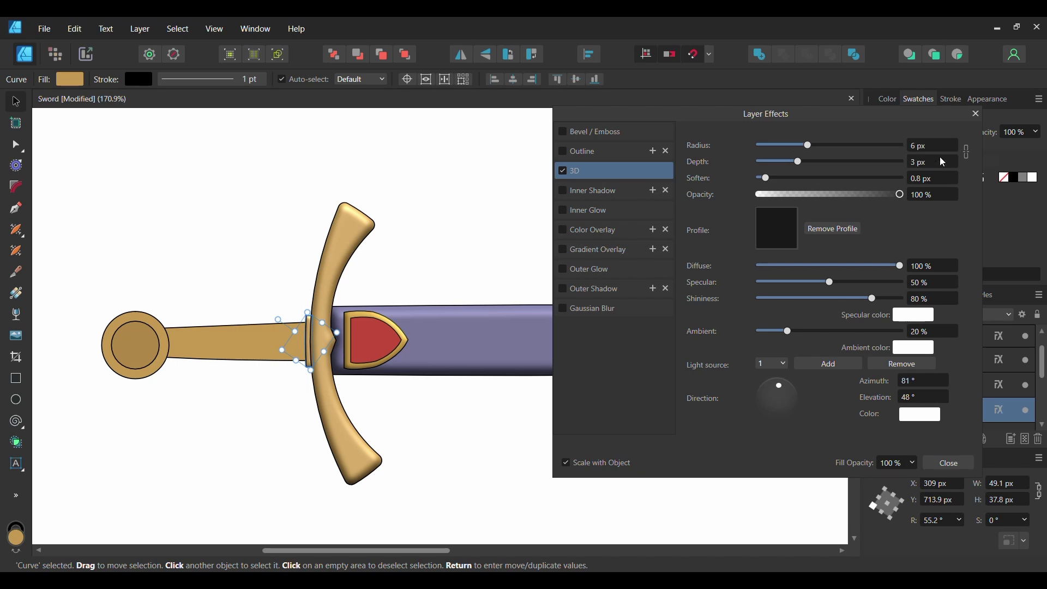
{"action": "type", "text": "1"}
{"action": "key", "text": "Return"}
{"action": "left_click", "coordinate": [945, 463]}
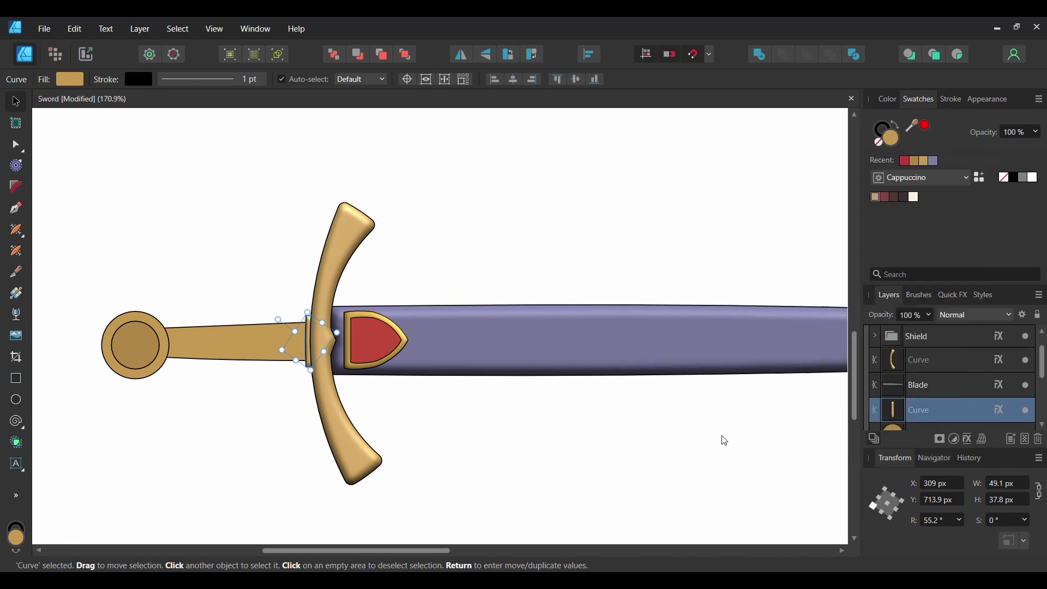
Save the document and paste the 3D effect onto the Handle.
{"action": "key", "text": "ctrl+s"}
{"action": "left_click", "coordinate": [213, 354]}
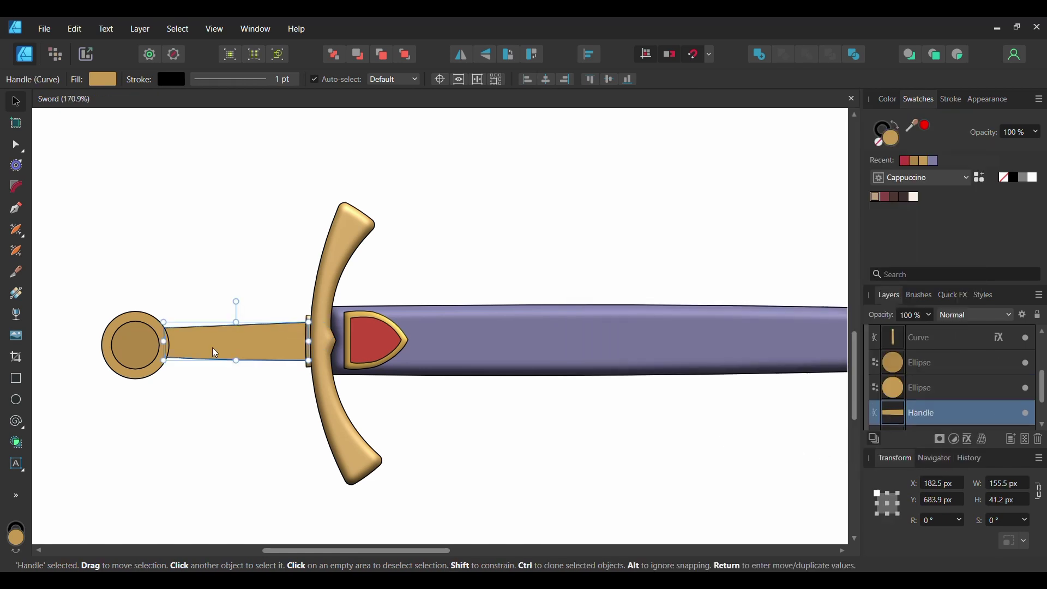
{"action": "left_click", "coordinate": [75, 28]}
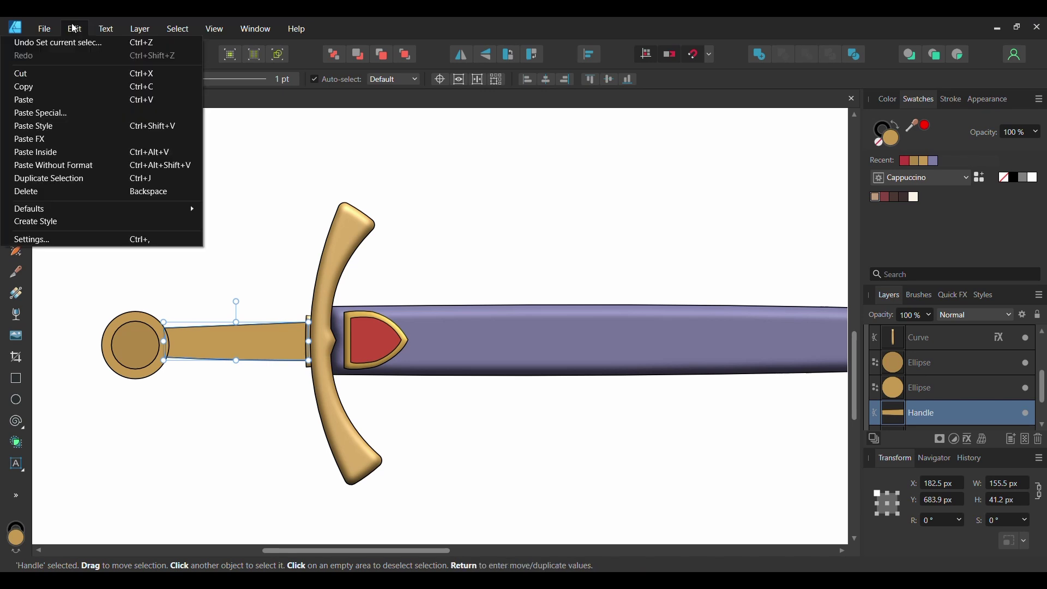
{"action": "left_click", "coordinate": [60, 139]}
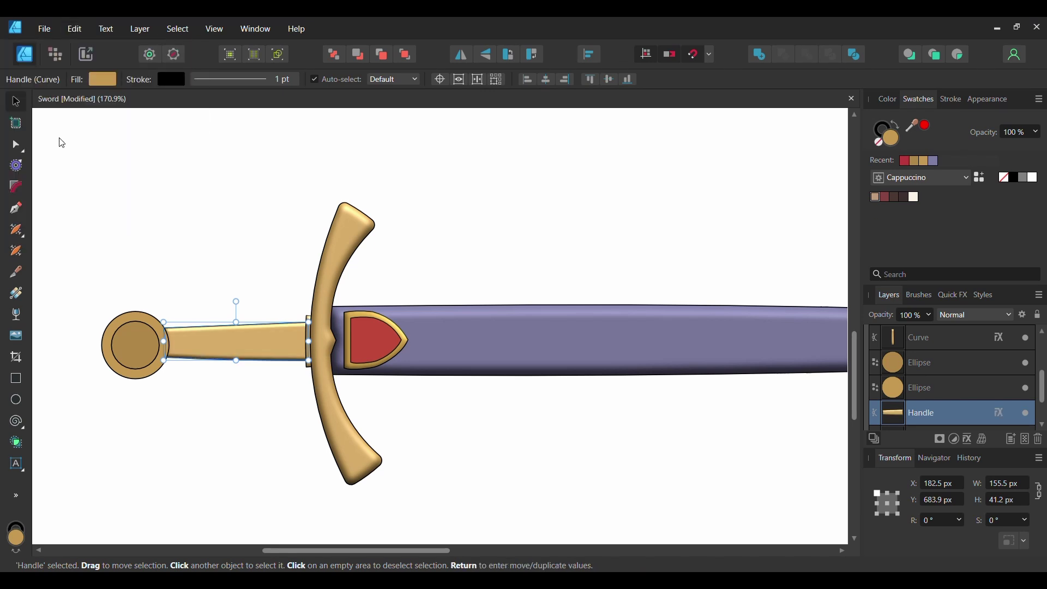
Set the Handle's 3D radius to 8 px, depth 9 px and soften 3 px.
{"action": "left_click", "coordinate": [999, 413]}
{"action": "left_click", "coordinate": [934, 146]}
{"action": "type", "text": "8"}
{"action": "key", "text": "Tab"}
{"action": "type", "text": "9"}
{"action": "key", "text": "Return"}
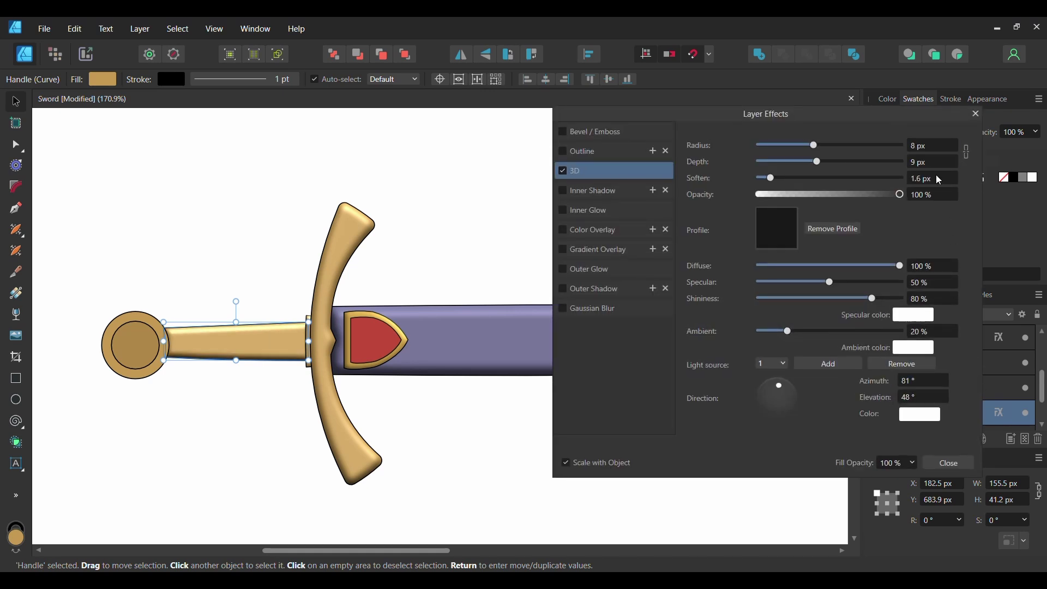
{"action": "left_click", "coordinate": [936, 175]}
{"action": "type", "text": "3"}
{"action": "key", "text": "Return"}
Set the Handle's light azimuth to 85° and save the document.
{"action": "type", "text": "85"}
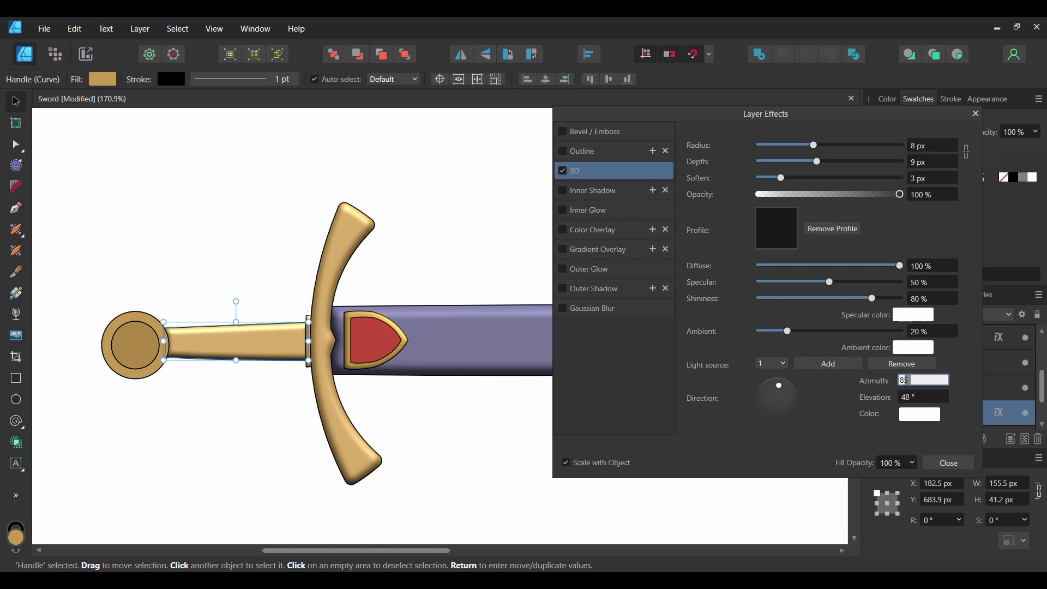
{"action": "key", "text": "Return"}
{"action": "scroll", "coordinate": [925, 397], "scroll_direction": "down", "scroll_amount": 8}
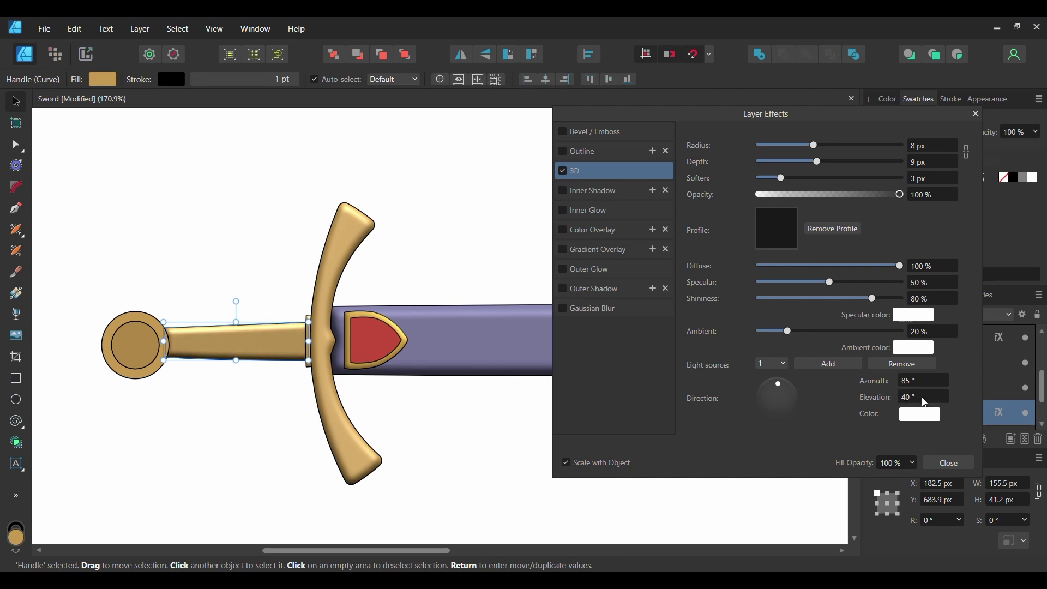
{"action": "left_click", "coordinate": [964, 465]}
{"action": "key", "text": "ctrl+s"}
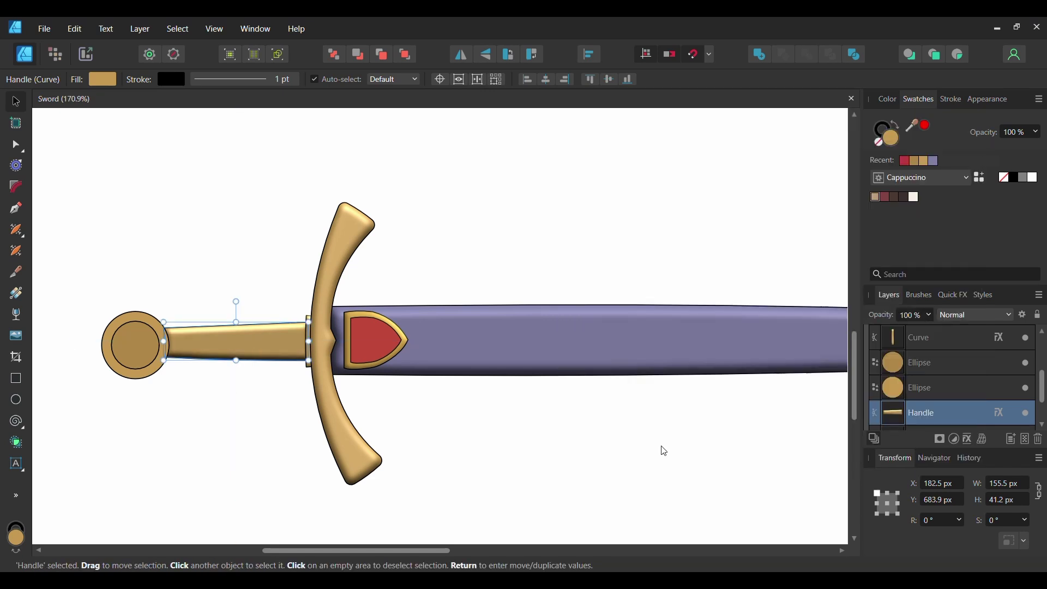
{"action": "left_click", "coordinate": [131, 320]}
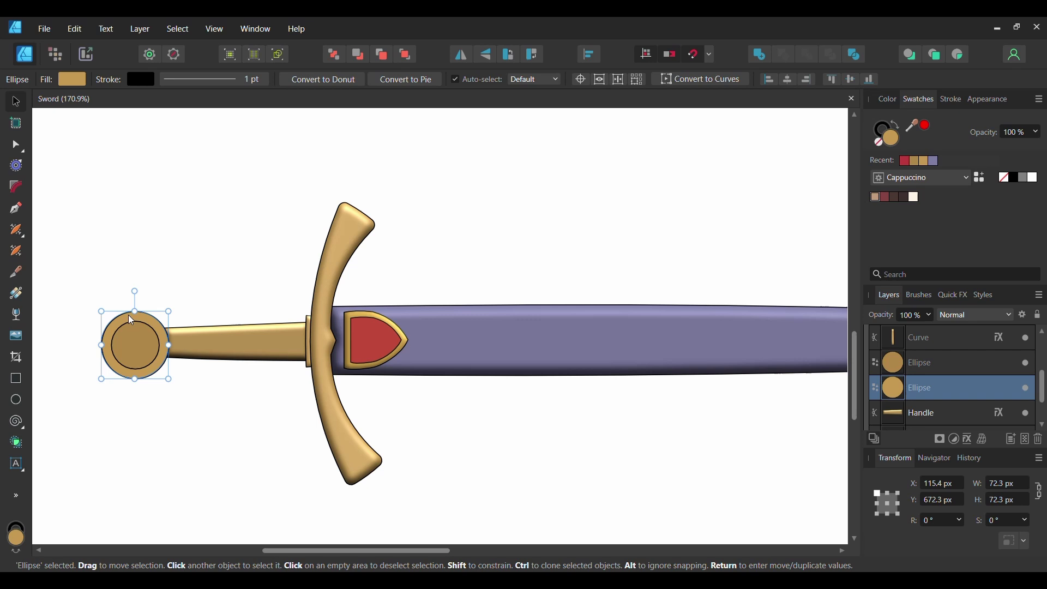
Paste the 3D effect onto the outer pommel ellipse with 10 px radius, 14 px depth, 2 px soften.
{"action": "left_click", "coordinate": [76, 29]}
{"action": "left_click", "coordinate": [63, 138]}
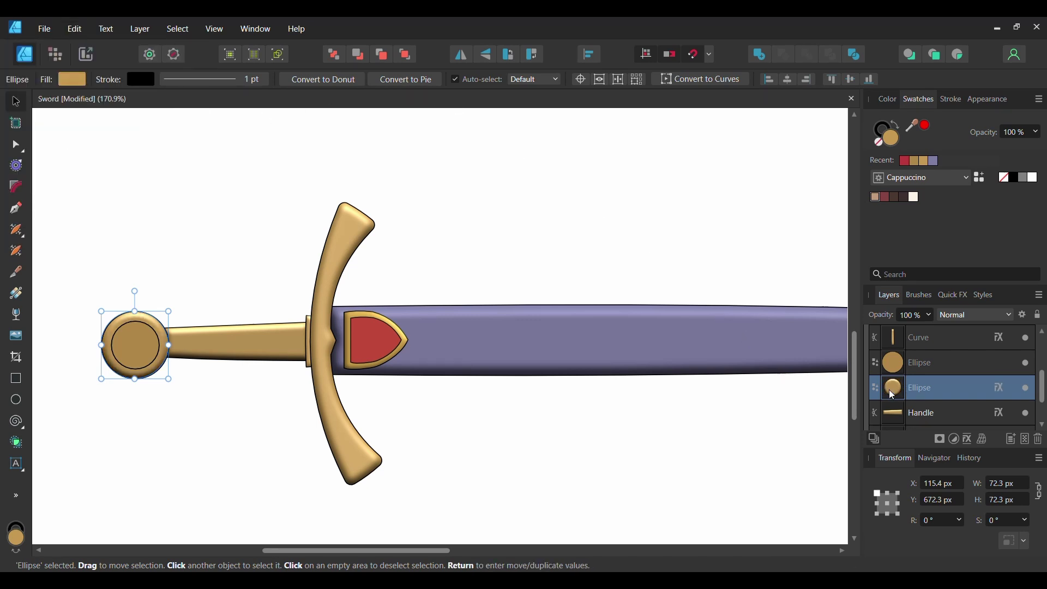
{"action": "left_click", "coordinate": [1002, 392]}
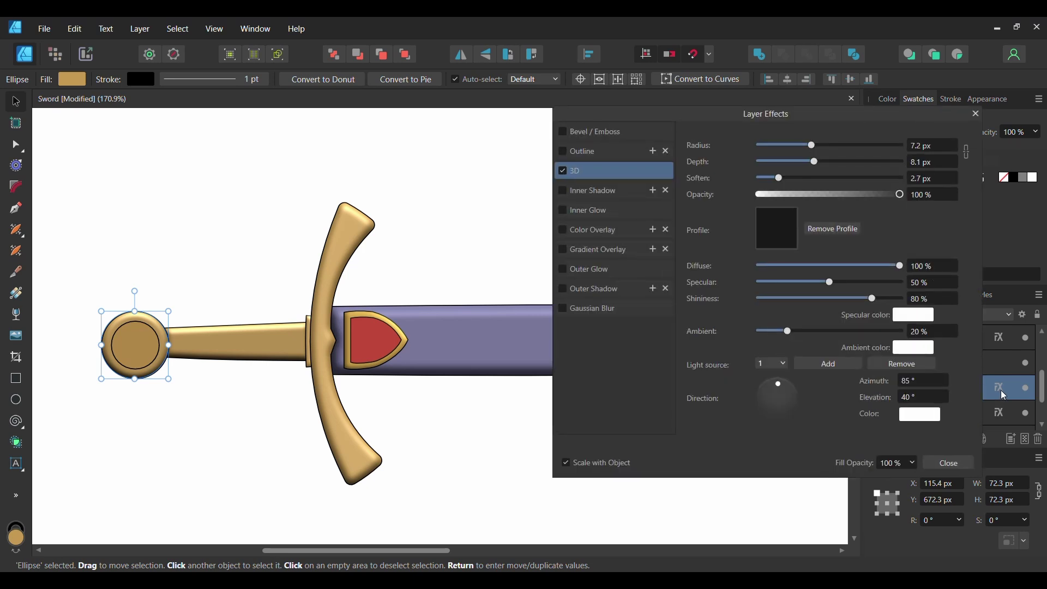
{"action": "left_click", "coordinate": [927, 146]}
{"action": "type", "text": "10"}
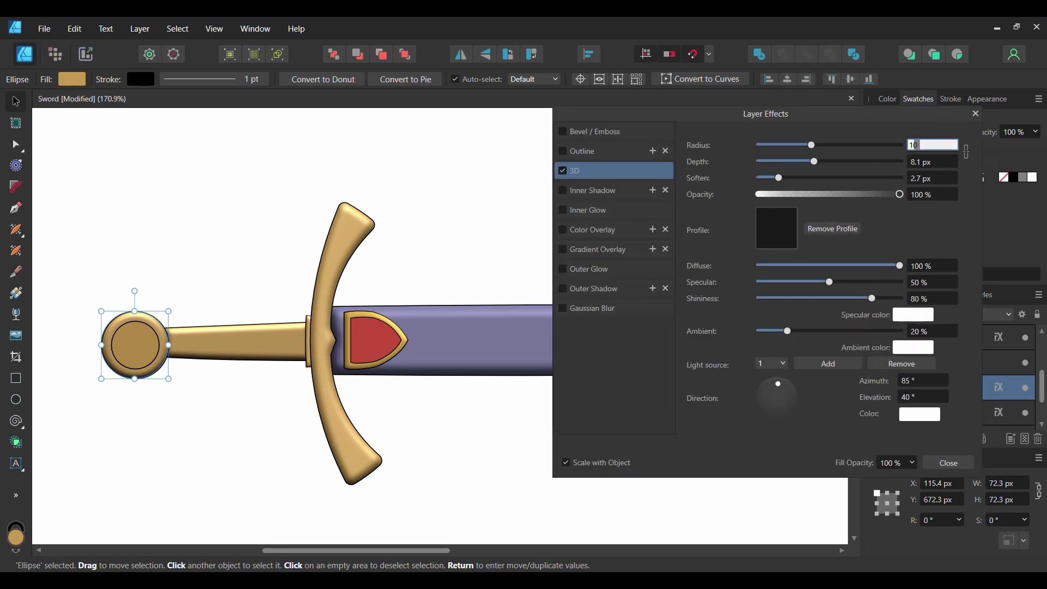
{"action": "left_click", "coordinate": [926, 164]}
{"action": "type", "text": "14"}
{"action": "key", "text": "Tab"}
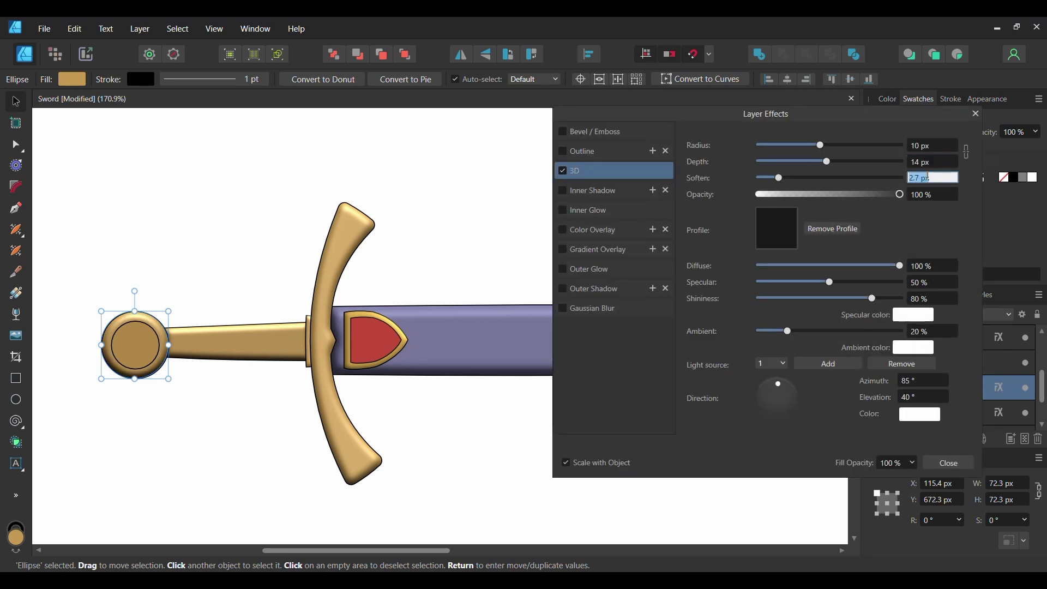
{"action": "key", "text": "BackSpace"}
{"action": "type", "text": "2"}
{"action": "key", "text": "Return"}
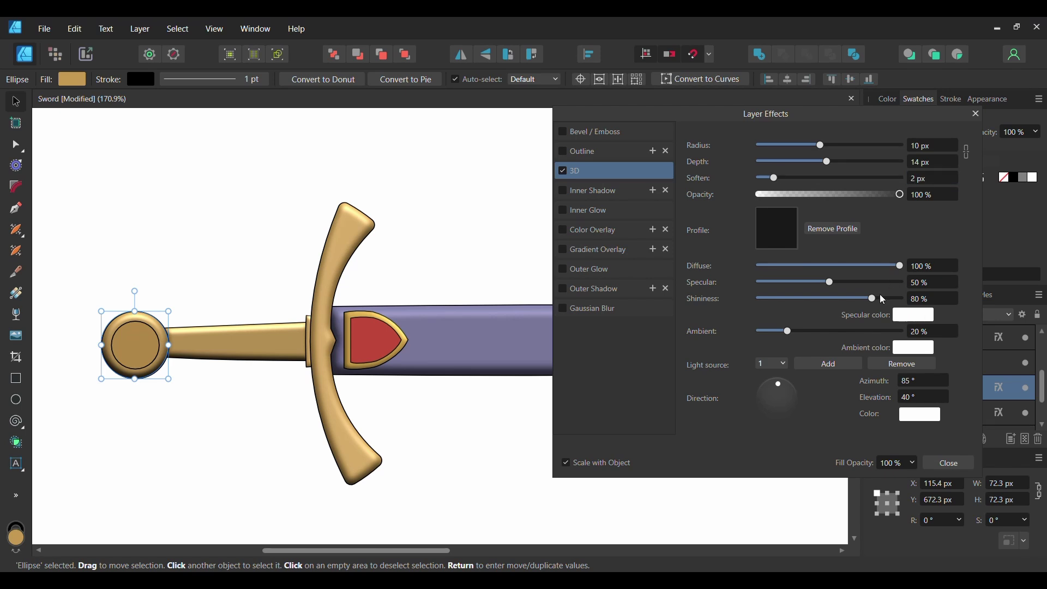
Set the pommel's light to 66° azimuth and 52° elevation.
{"action": "left_click", "coordinate": [933, 383]}
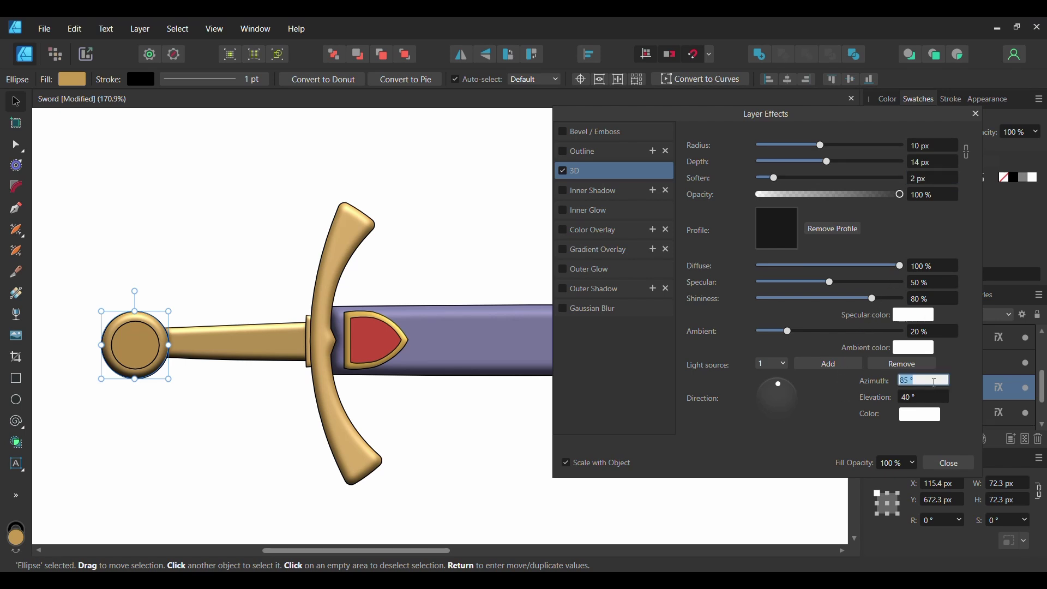
{"action": "type", "text": "66"}
{"action": "key", "text": "Tab"}
{"action": "type", "text": "52"}
{"action": "key", "text": "Return"}
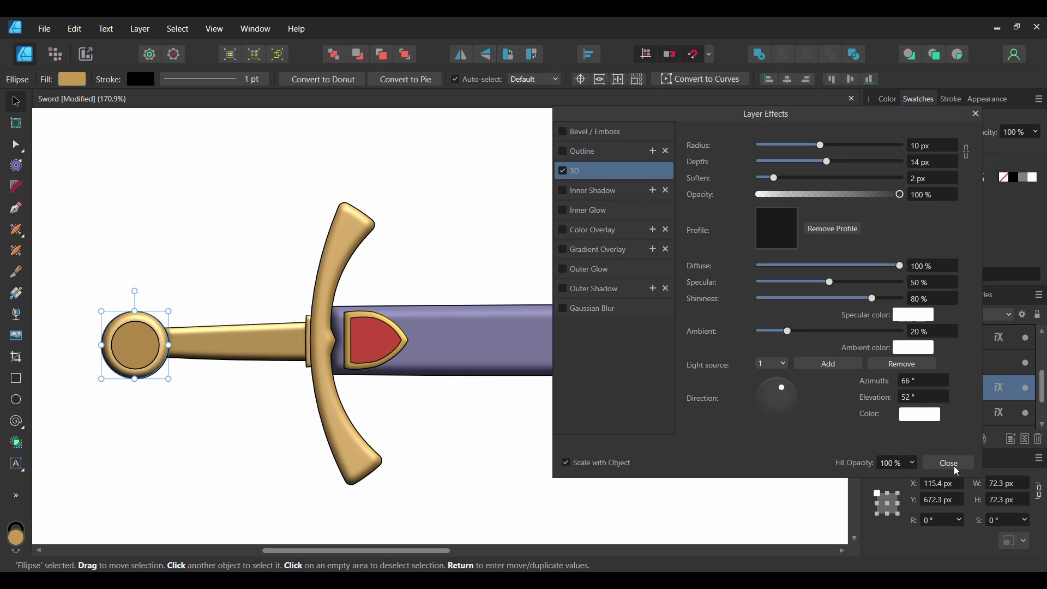
{"action": "left_click", "coordinate": [954, 466]}
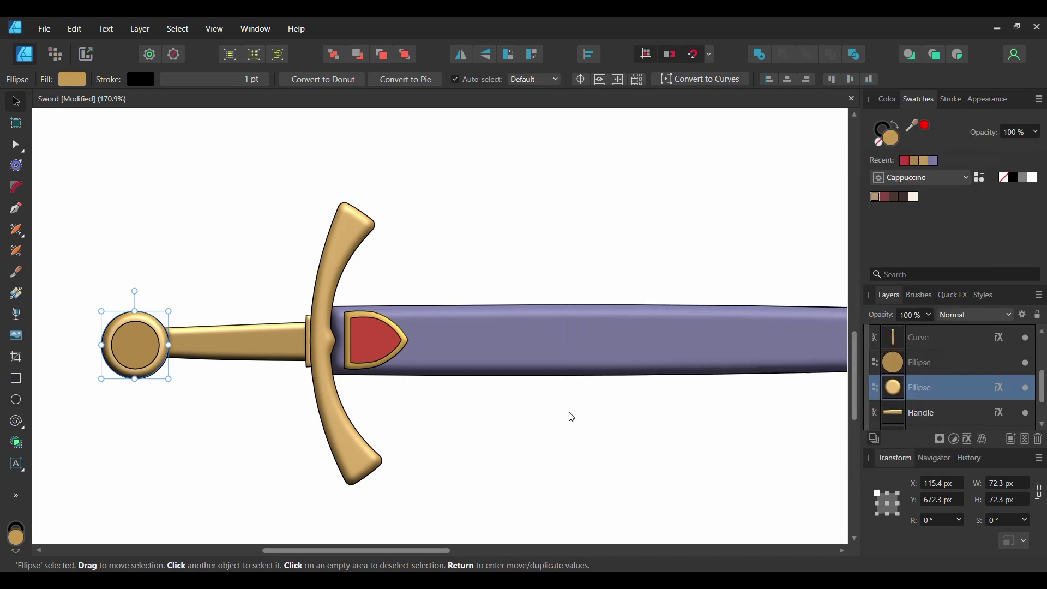
Add an Inner Bevel/Emboss effect to the inner pommel ellipse.
{"action": "left_click", "coordinate": [135, 347]}
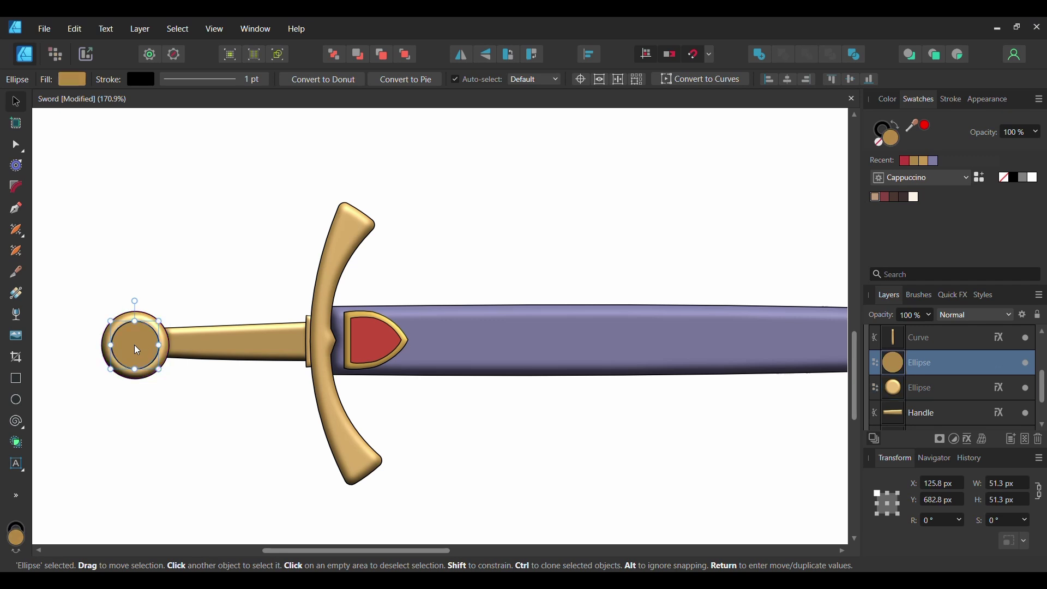
{"action": "left_click", "coordinate": [966, 439]}
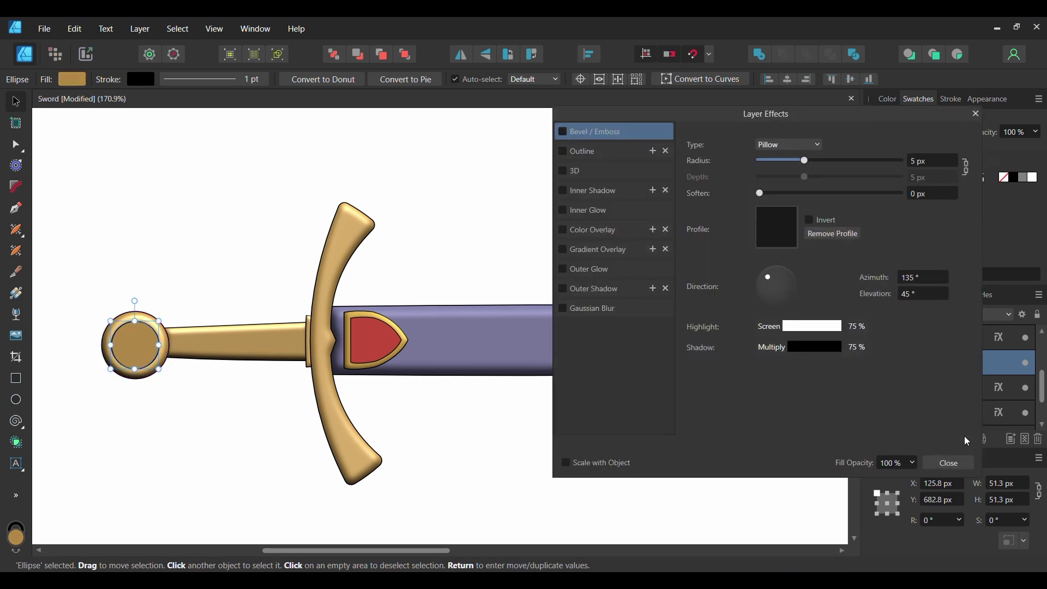
{"action": "left_click", "coordinate": [563, 132]}
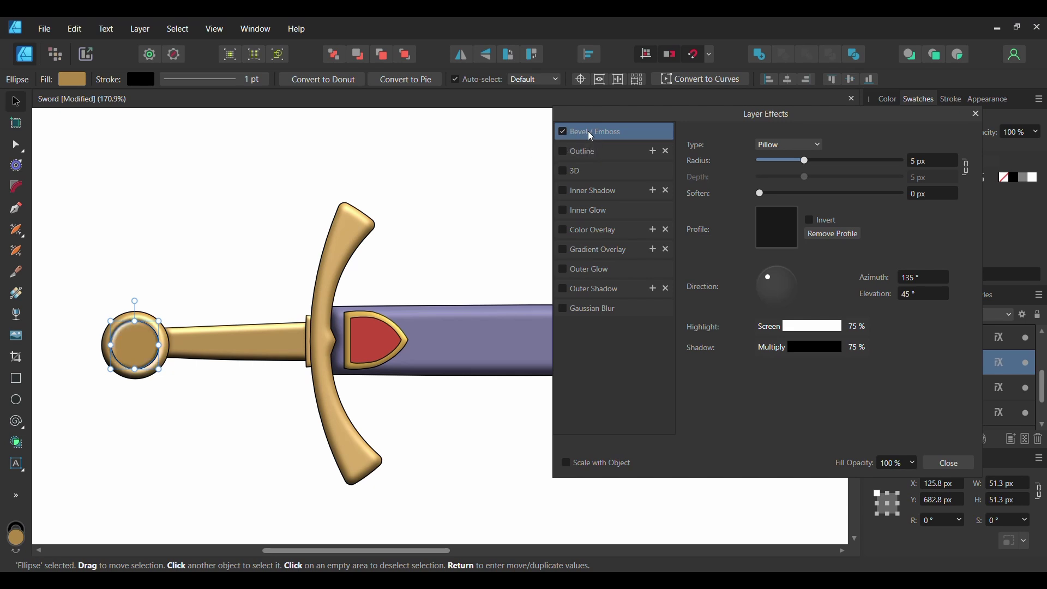
{"action": "left_click", "coordinate": [789, 145]}
{"action": "left_click", "coordinate": [781, 165]}
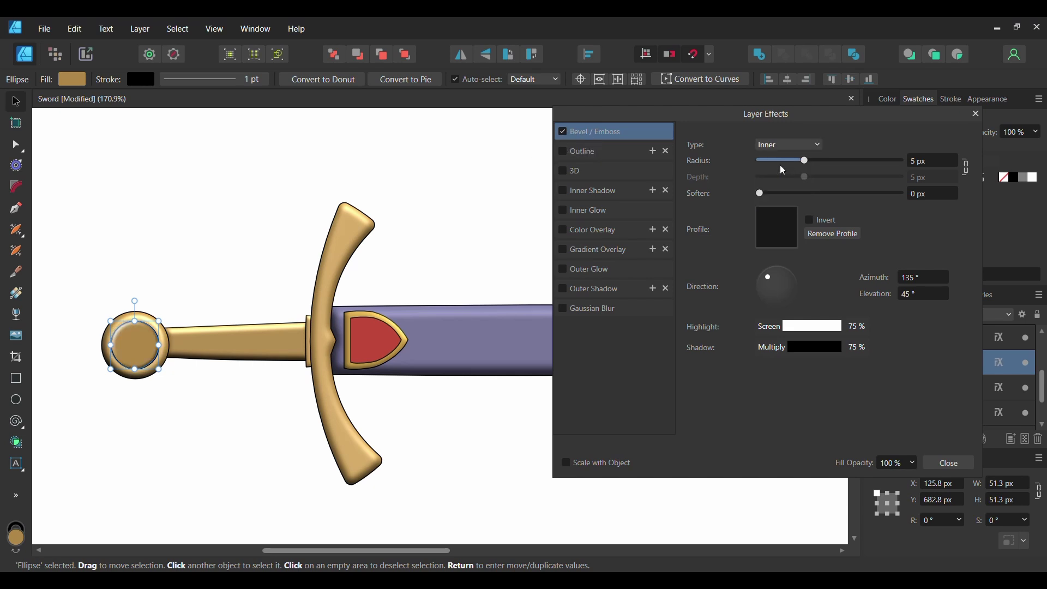
Set the bevel to 1 px radius, 2 px soften, light azimuth 45° and elevation 47°.
{"action": "left_click", "coordinate": [927, 161]}
{"action": "type", "text": "1"}
{"action": "key", "text": "Return"}
{"action": "left_click", "coordinate": [920, 194]}
{"action": "type", "text": "2"}
{"action": "key", "text": "Return"}
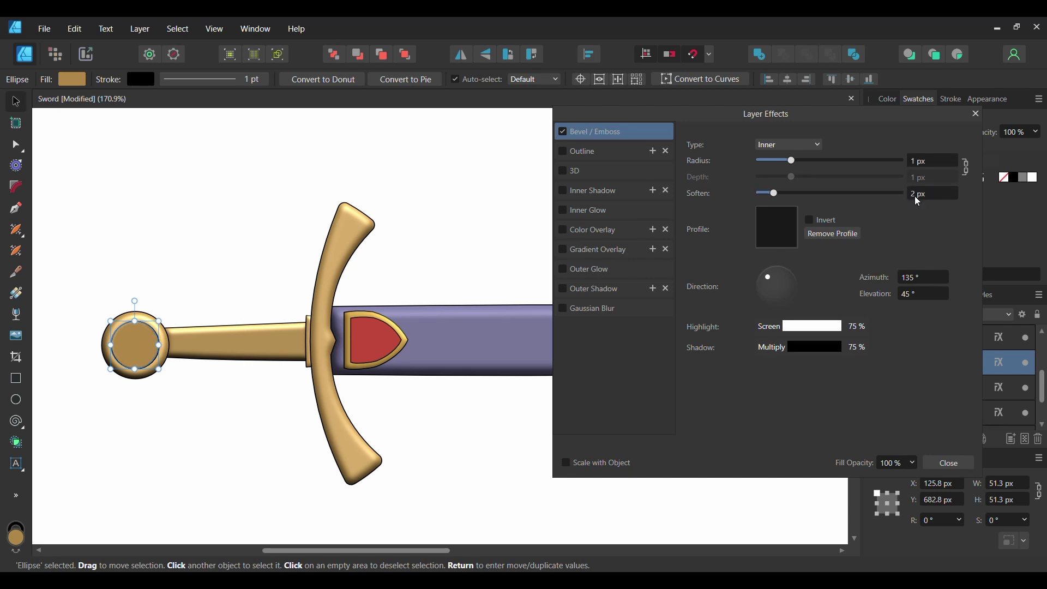
{"action": "left_click", "coordinate": [930, 276]}
{"action": "type", "text": "45"}
{"action": "key", "text": "Tab"}
{"action": "type", "text": "47"}
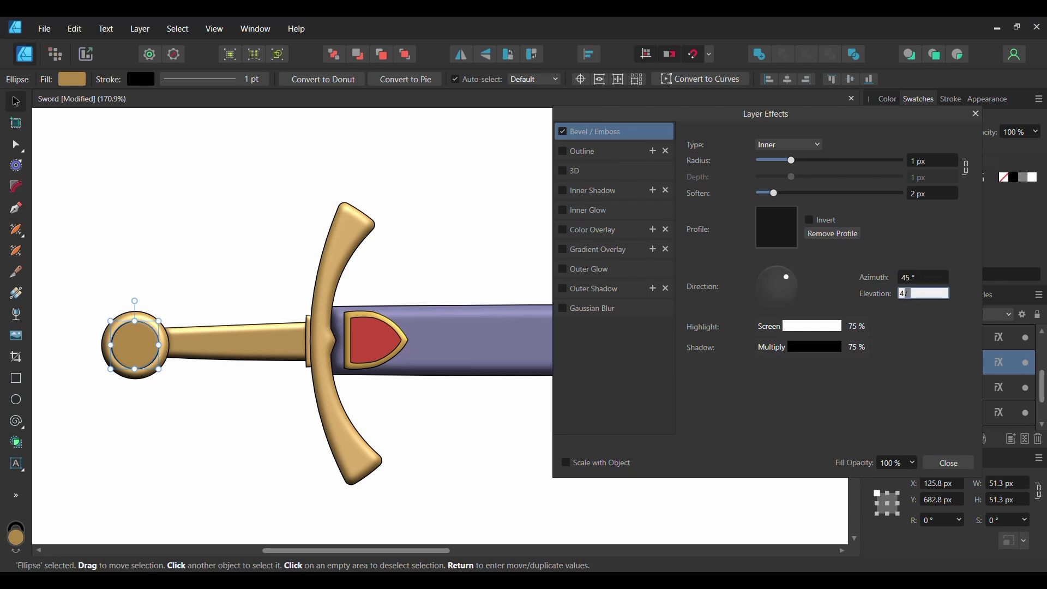
{"action": "key", "text": "Return"}
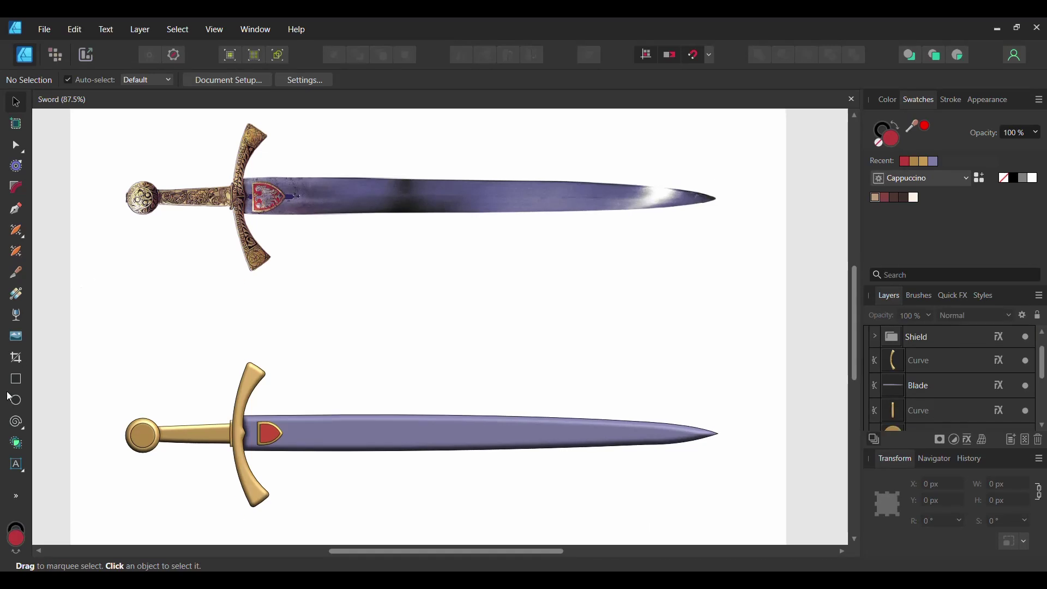
Draw a lavender rectangle along the lower blade.
{"action": "left_click", "coordinate": [16, 378]}
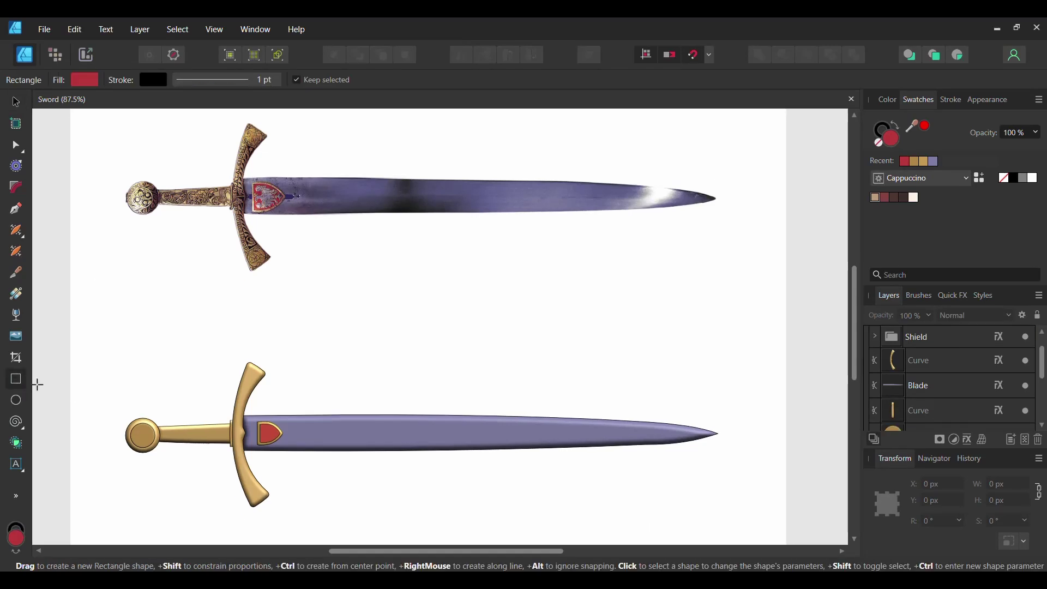
{"action": "left_click_drag", "start_coordinate": [242, 424], "coordinate": [650, 443]}
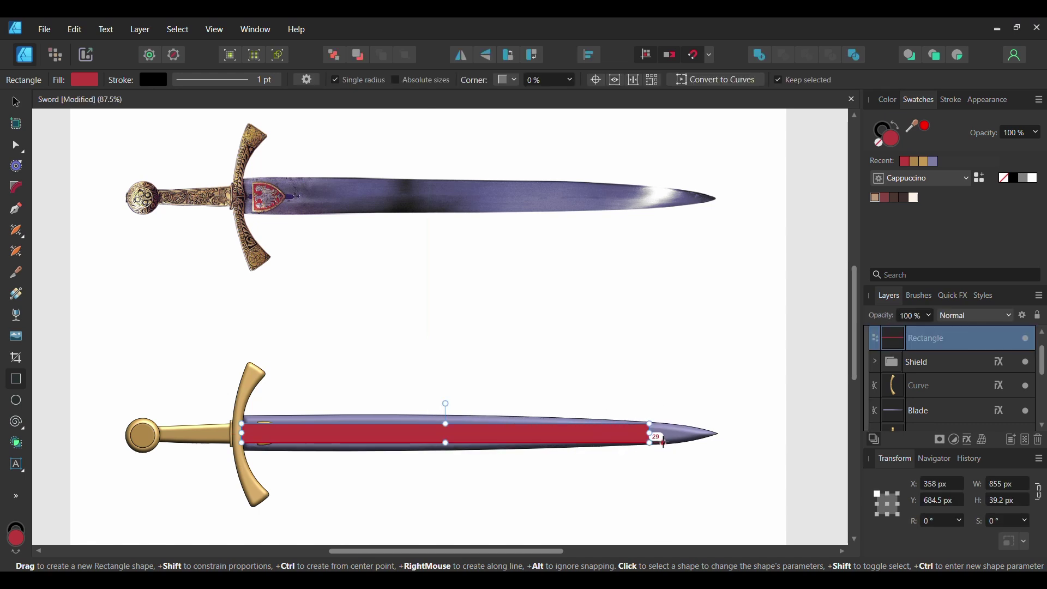
{"action": "left_click", "coordinate": [933, 162]}
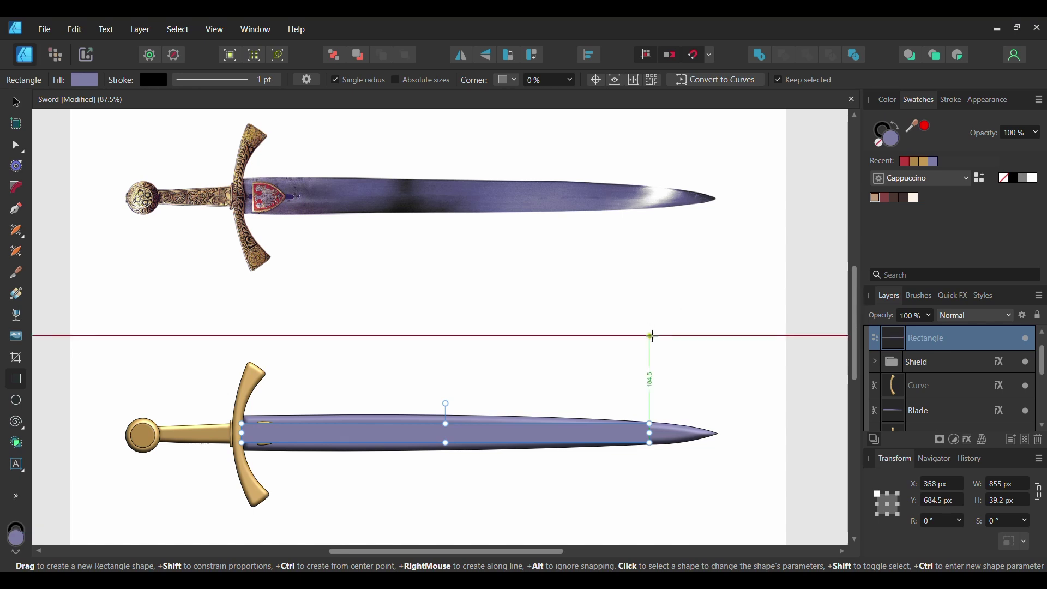
Convert the strip to a curve tapering to the blade tip, remove its stroke, and open Layer Effects.
{"action": "key", "text": "ctrl+Return"}
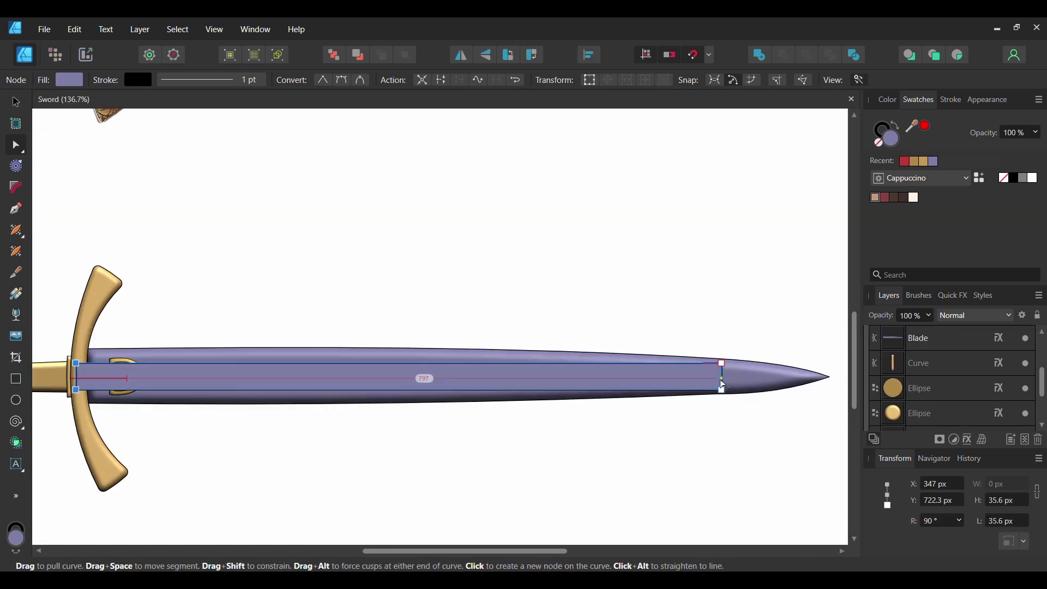
{"action": "left_click", "coordinate": [723, 379]}
{"action": "left_click_drag", "start_coordinate": [723, 380], "coordinate": [829, 383]}
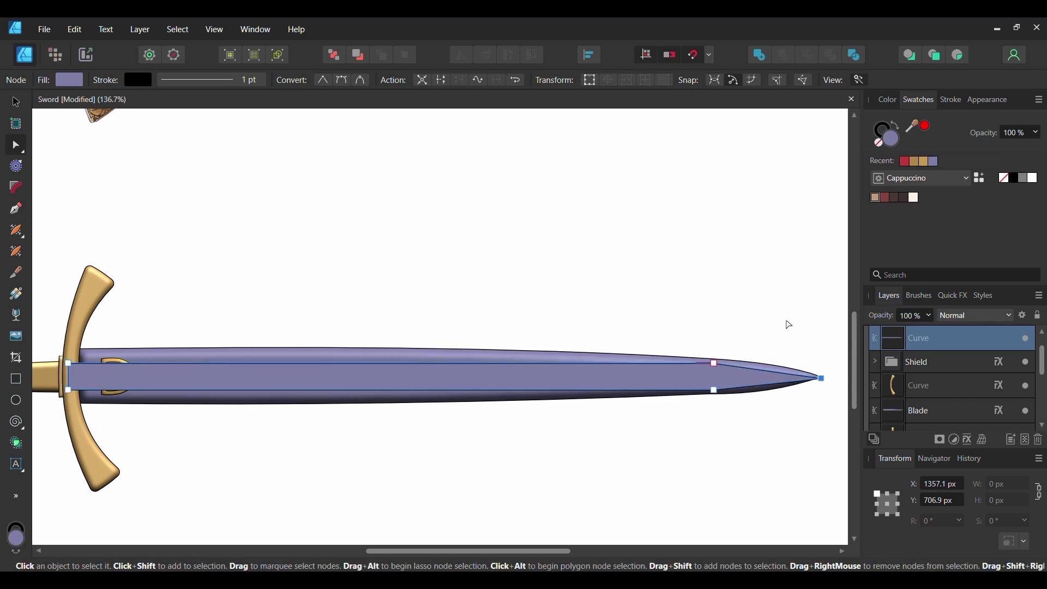
{"action": "scroll", "coordinate": [788, 325], "scroll_direction": "down", "scroll_amount": 1}
{"action": "left_click", "coordinate": [882, 146]}
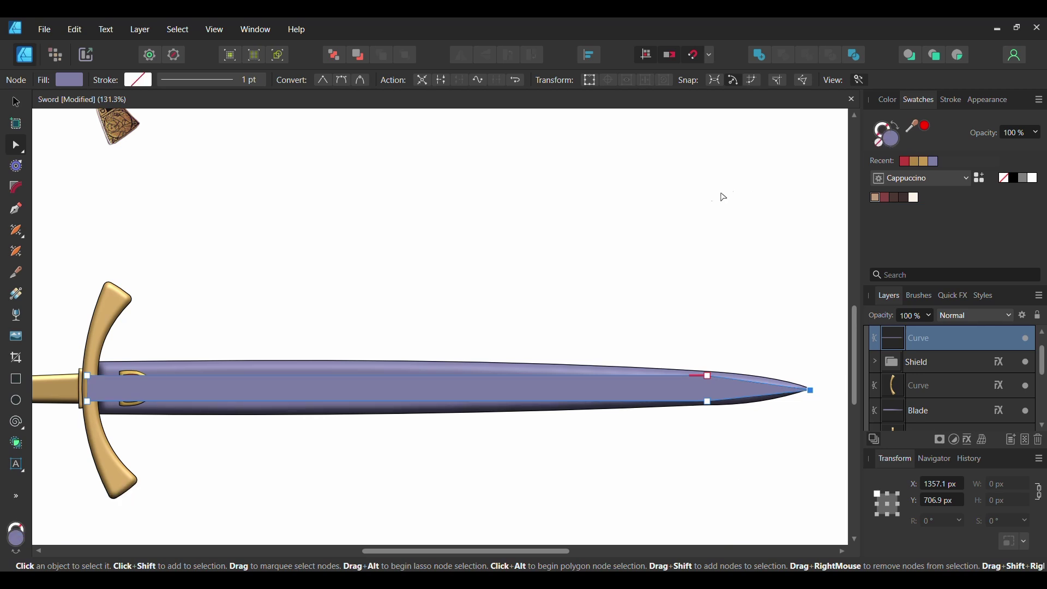
{"action": "scroll", "coordinate": [617, 208], "scroll_direction": "down", "scroll_amount": 1}
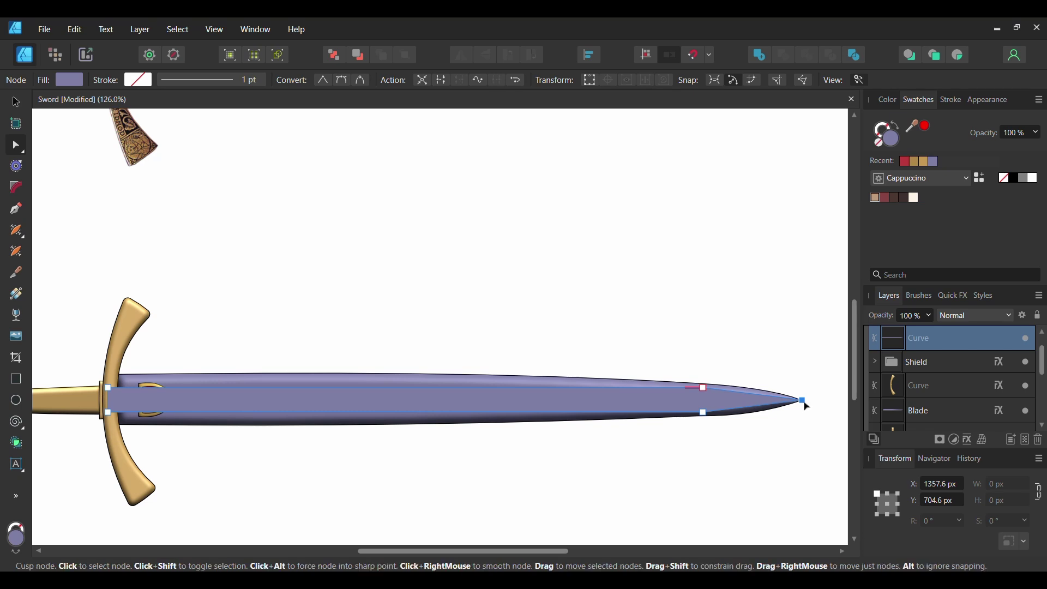
{"action": "left_click", "coordinate": [970, 441]}
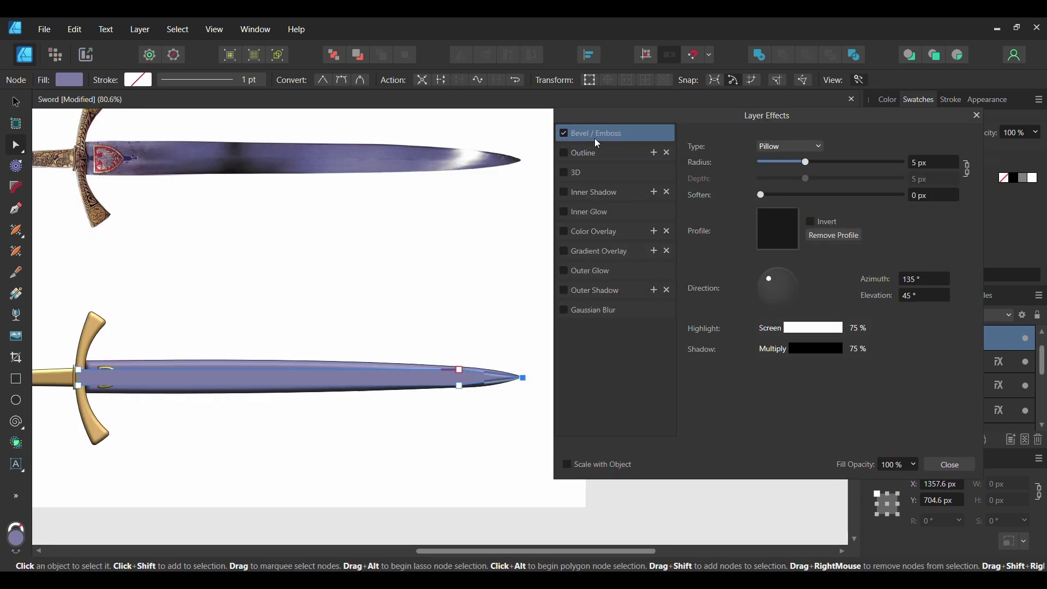
Enable Bevel/Emboss on the blade strip with unlinked 7.7 px radius, 6.2 px depth and 1 px soften.
{"action": "left_click", "coordinate": [600, 137]}
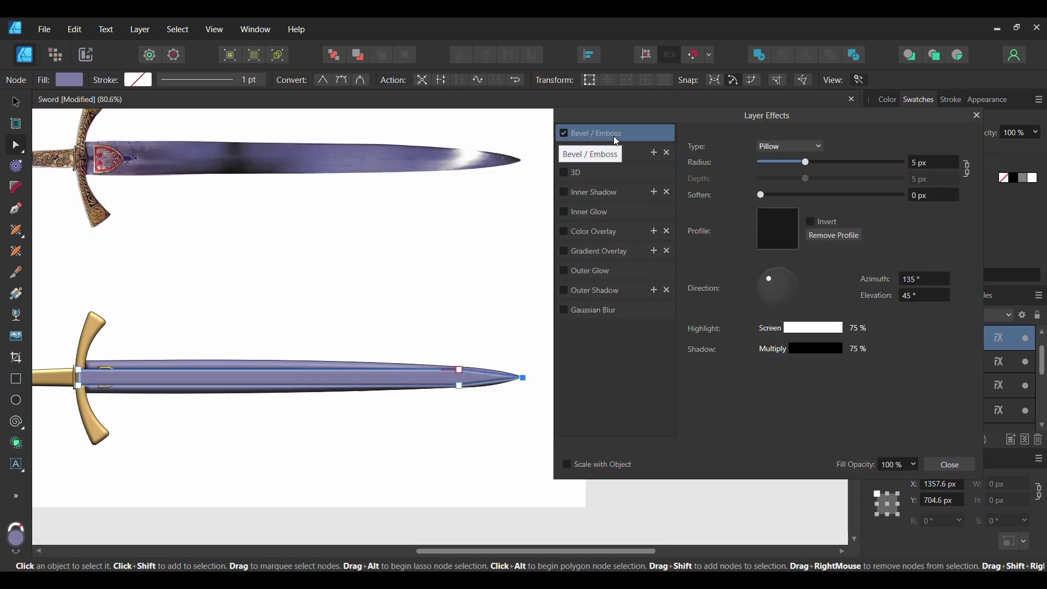
{"action": "left_click", "coordinate": [971, 170]}
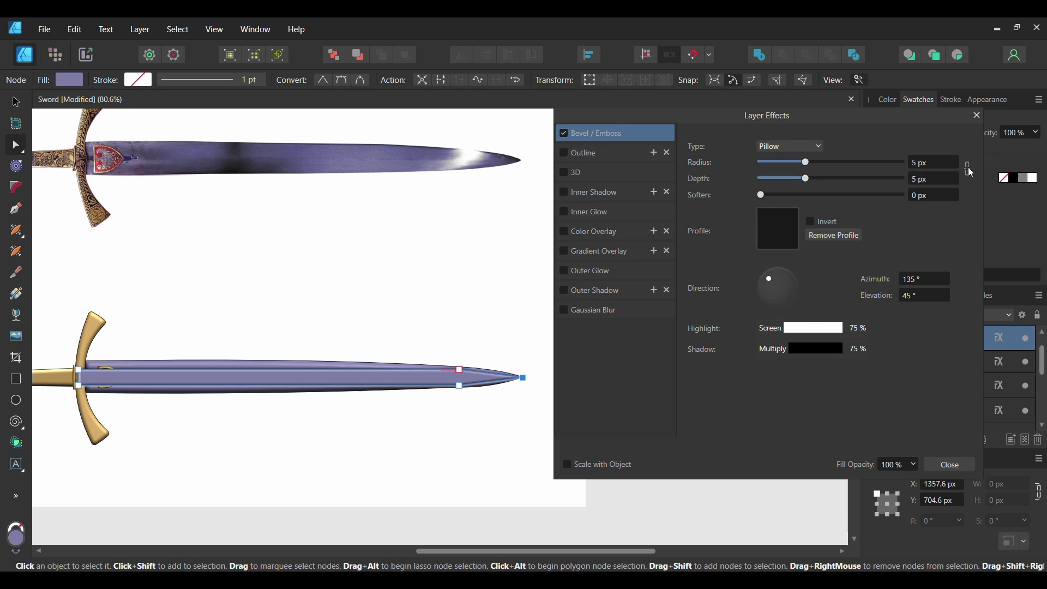
{"action": "left_click", "coordinate": [934, 162]}
{"action": "type", "text": "7.7"}
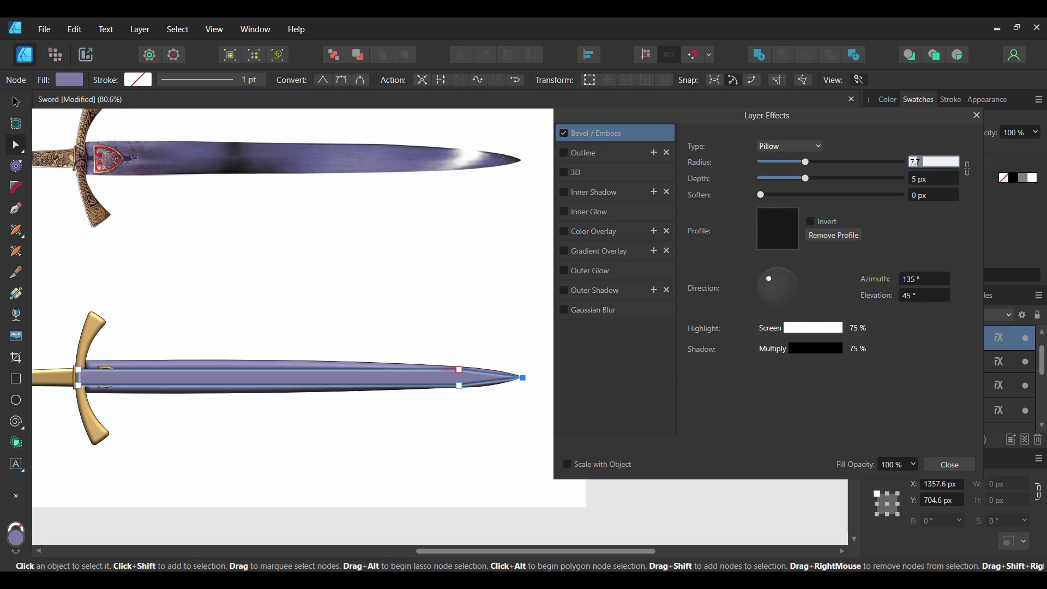
{"action": "left_click", "coordinate": [917, 179]}
{"action": "type", "text": "6.2"}
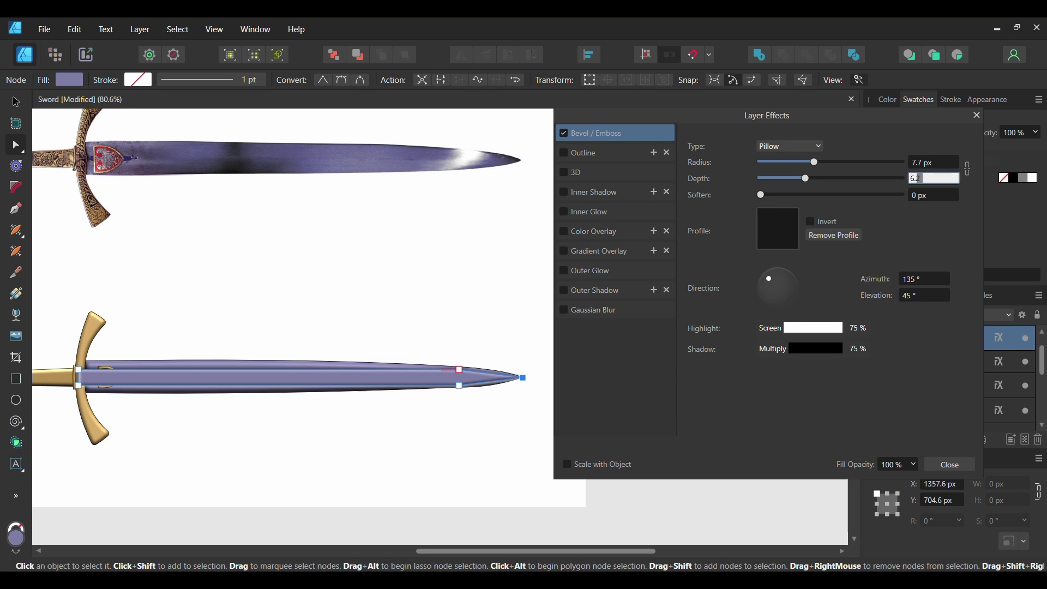
{"action": "key", "text": "Tab"}
{"action": "type", "text": "1"}
{"action": "key", "text": "Return"}
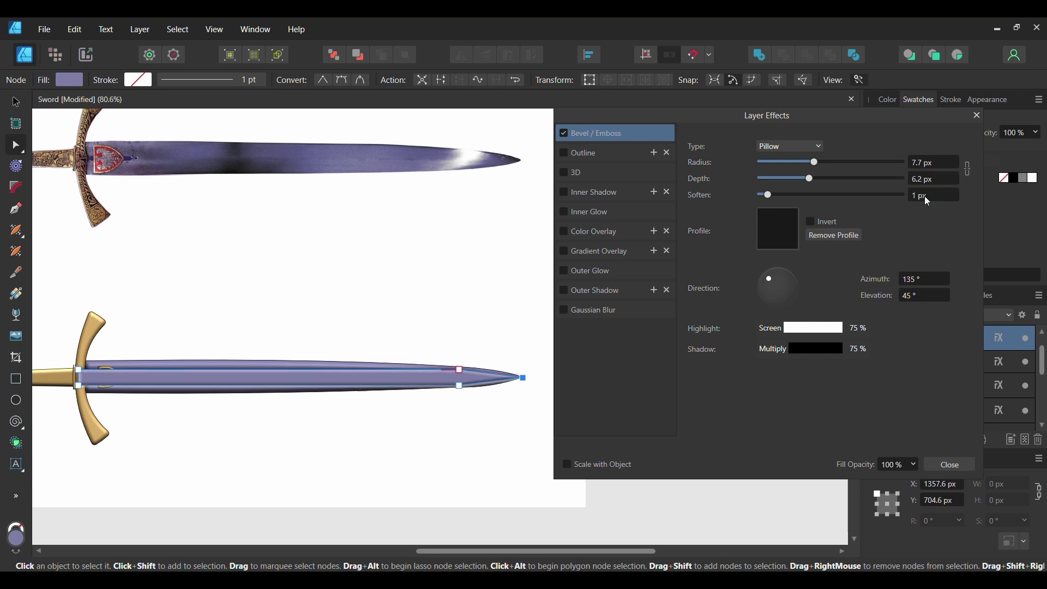
Switch the bevel type to Emboss, lit at 47° azimuth and 54.7° elevation.
{"action": "left_click", "coordinate": [800, 147]}
{"action": "left_click", "coordinate": [774, 192]}
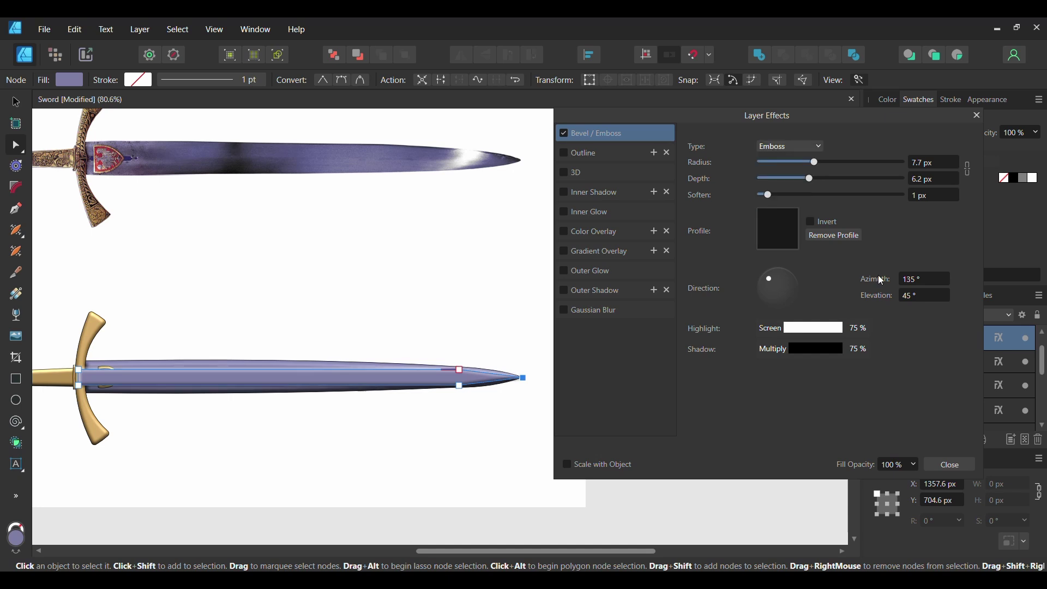
{"action": "left_click", "coordinate": [916, 280]}
{"action": "type", "text": "47"}
{"action": "key", "text": "Tab"}
{"action": "type", "text": "54.7"}
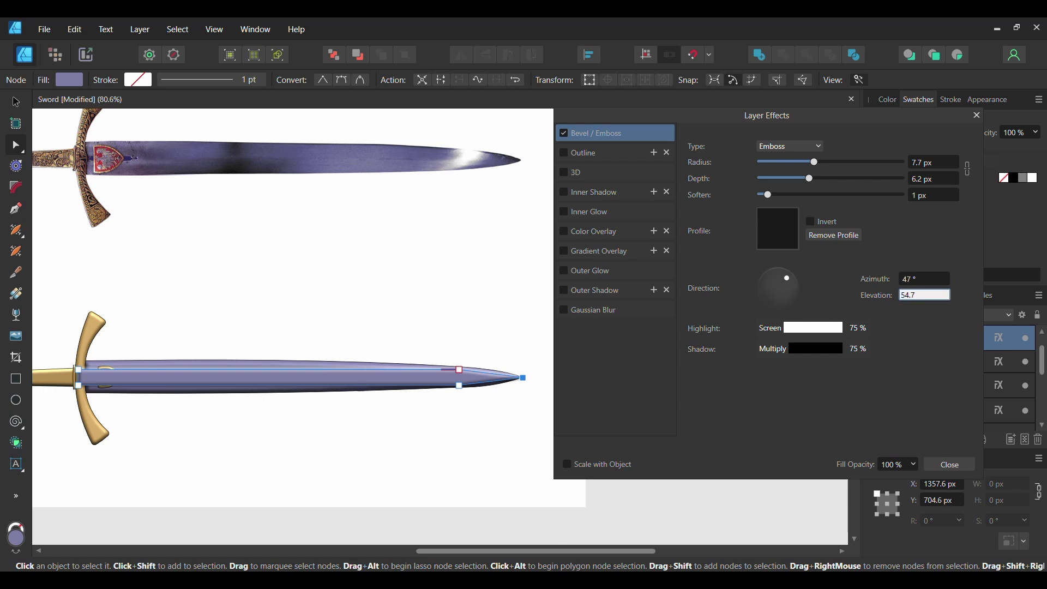
{"action": "key", "text": "Return"}
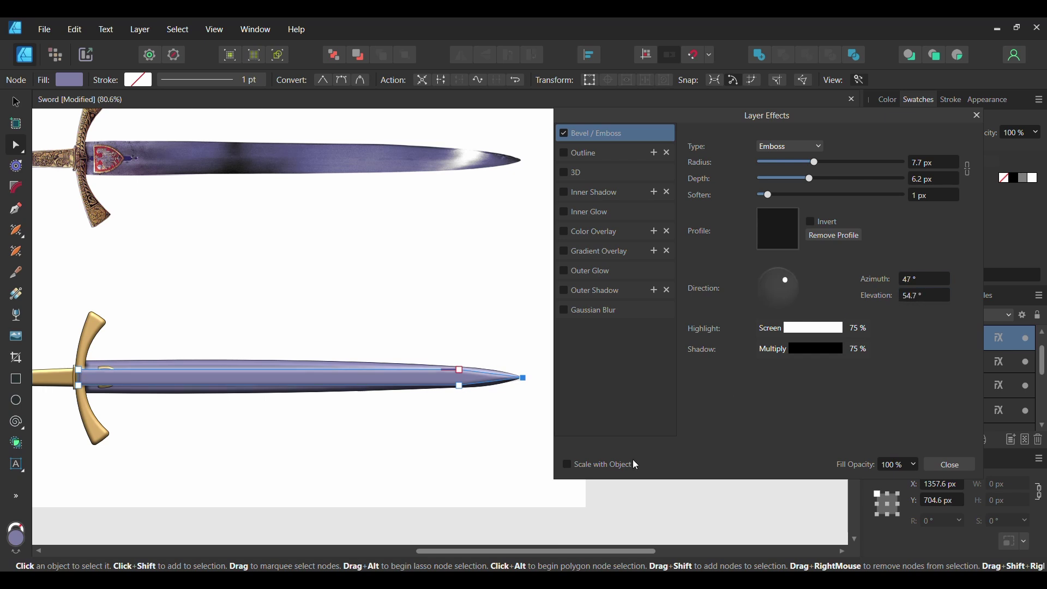
Make the effect scale with the object and set fill opacity to 75%.
{"action": "left_click", "coordinate": [567, 464]}
{"action": "left_click", "coordinate": [895, 463]}
{"action": "type", "text": "75"}
{"action": "key", "text": "Return"}
Close the effects, move the blade strip beneath the gold crossguard layer, and deselect it.
{"action": "left_click", "coordinate": [956, 467]}
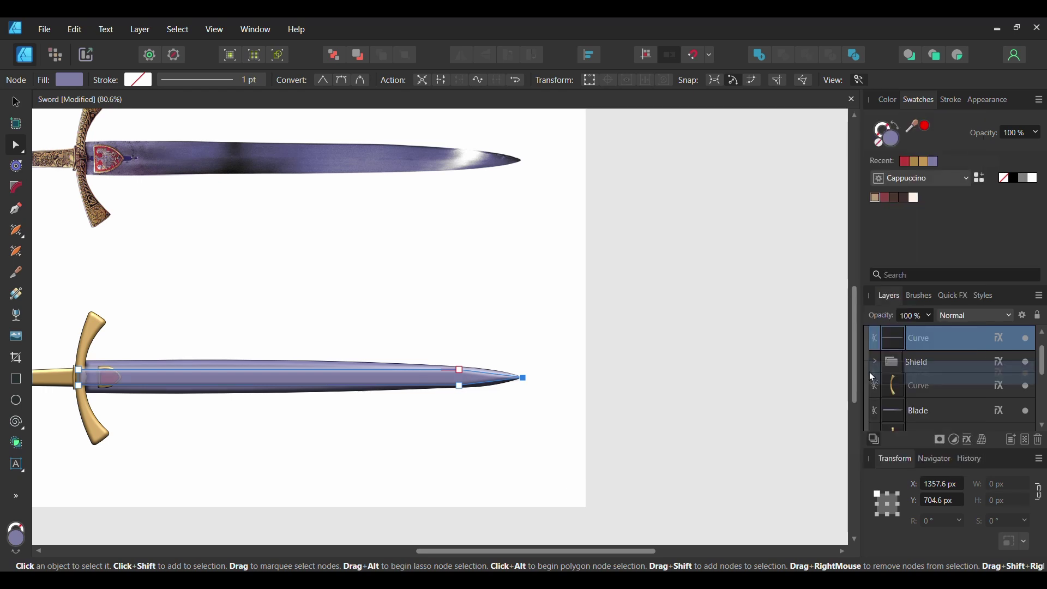
{"action": "left_click_drag", "start_coordinate": [869, 373], "coordinate": [873, 396]}
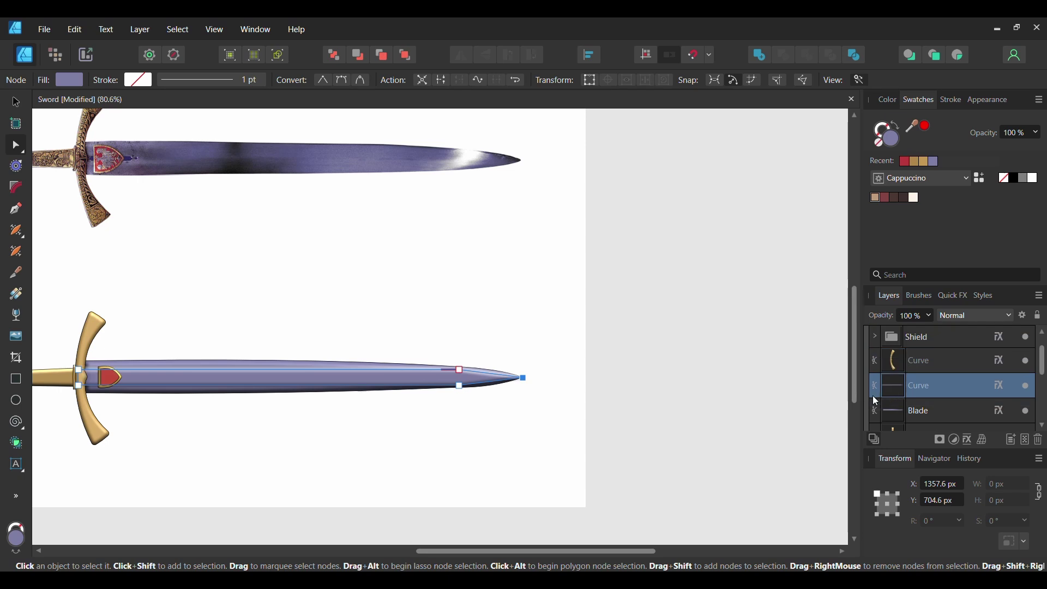
{"action": "key", "text": "v"}
{"action": "left_click", "coordinate": [560, 273]}
{"action": "scroll", "coordinate": [721, 266], "scroll_direction": "left", "scroll_amount": 5}
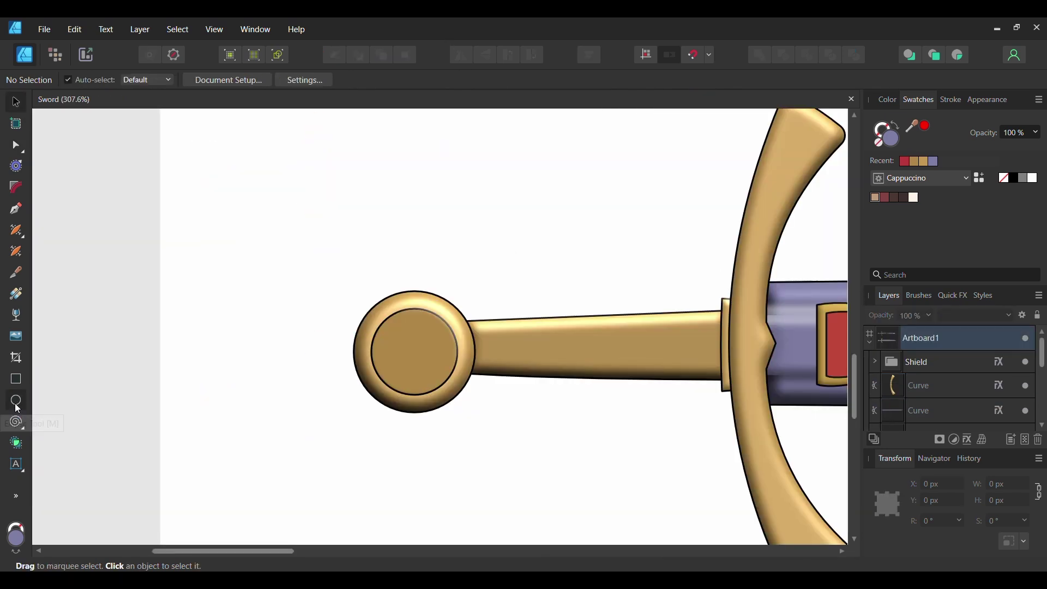
Draw a small circle over the pommel with no fill and a tan #CEA465 outline.
{"action": "left_click", "coordinate": [17, 405]}
{"action": "left_click_drag", "start_coordinate": [366, 298], "coordinate": [408, 339]}
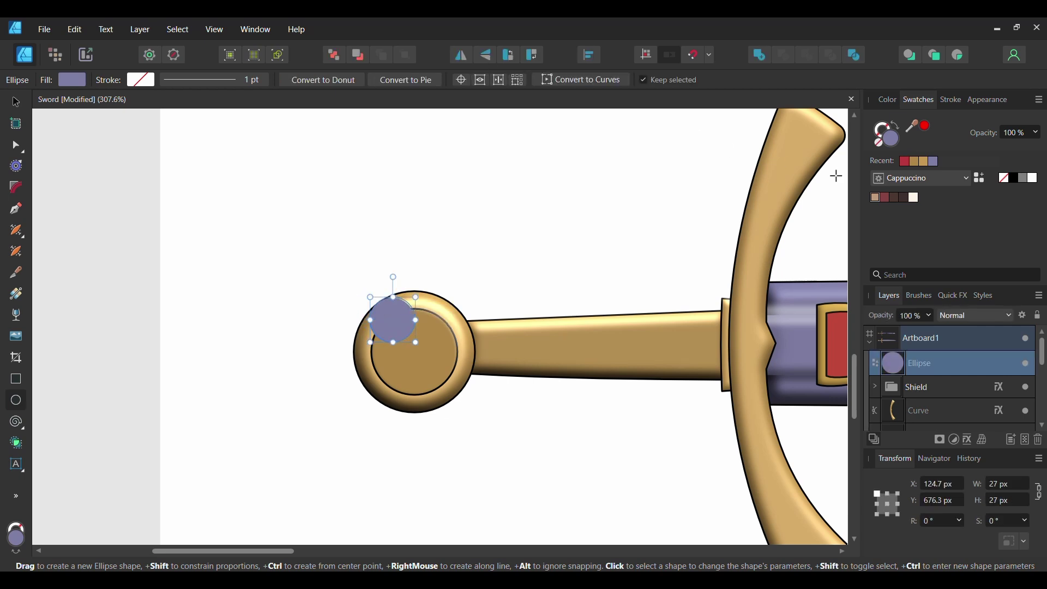
{"action": "left_click", "coordinate": [882, 145]}
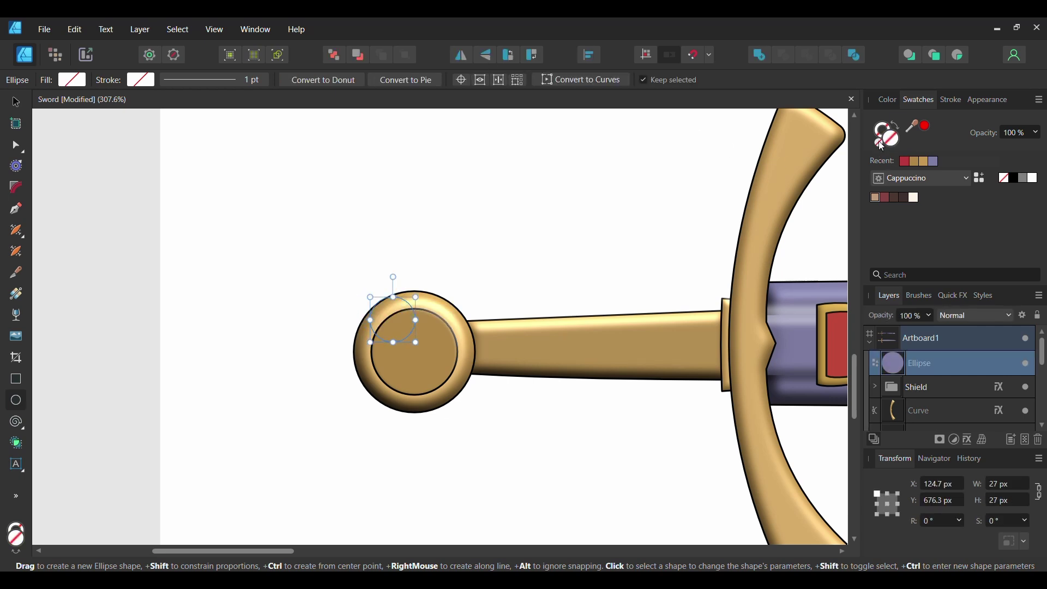
{"action": "left_click", "coordinate": [884, 129]}
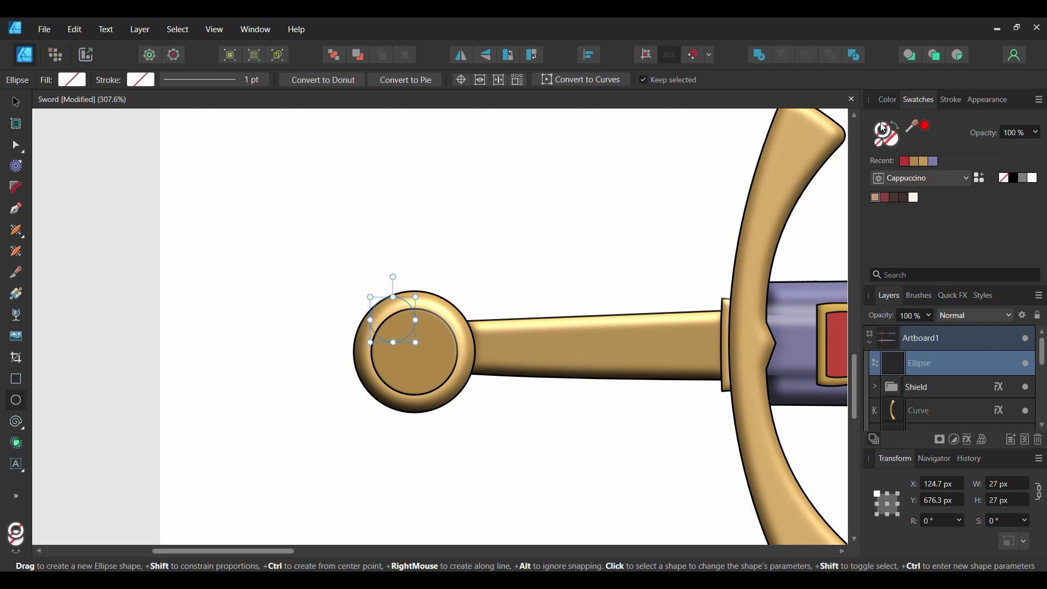
{"action": "double_click", "coordinate": [888, 135]}
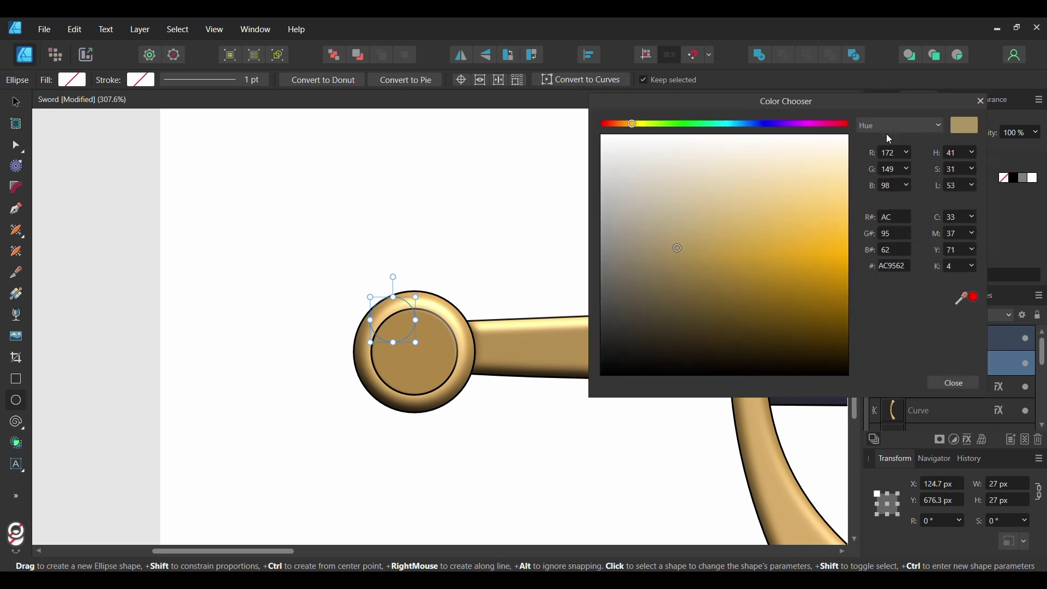
{"action": "left_click", "coordinate": [894, 266]}
{"action": "type", "text": "CEA"}
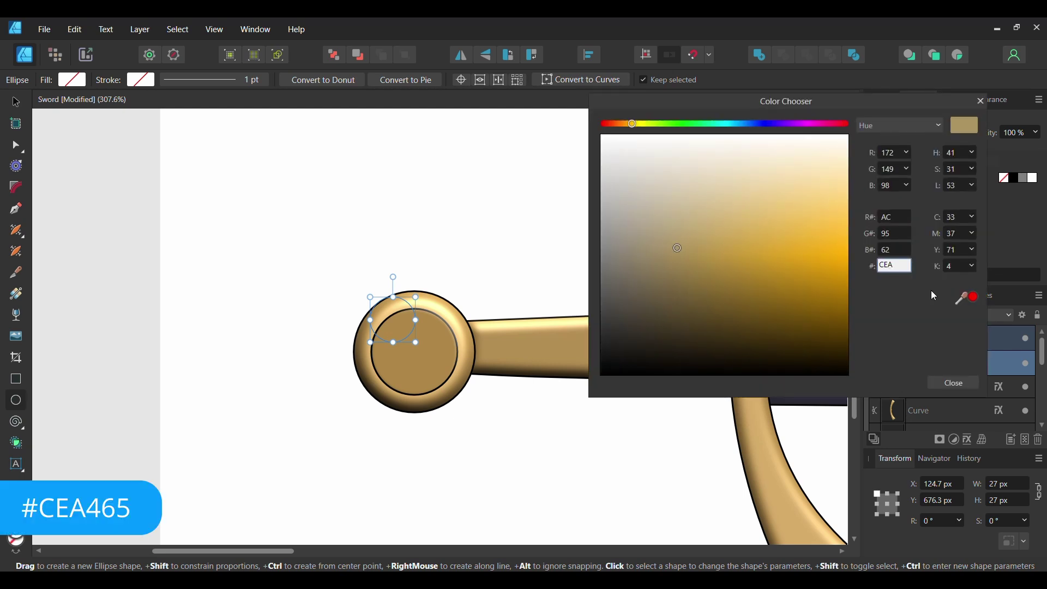
{"action": "type", "text": "465"}
{"action": "key", "text": "Return"}
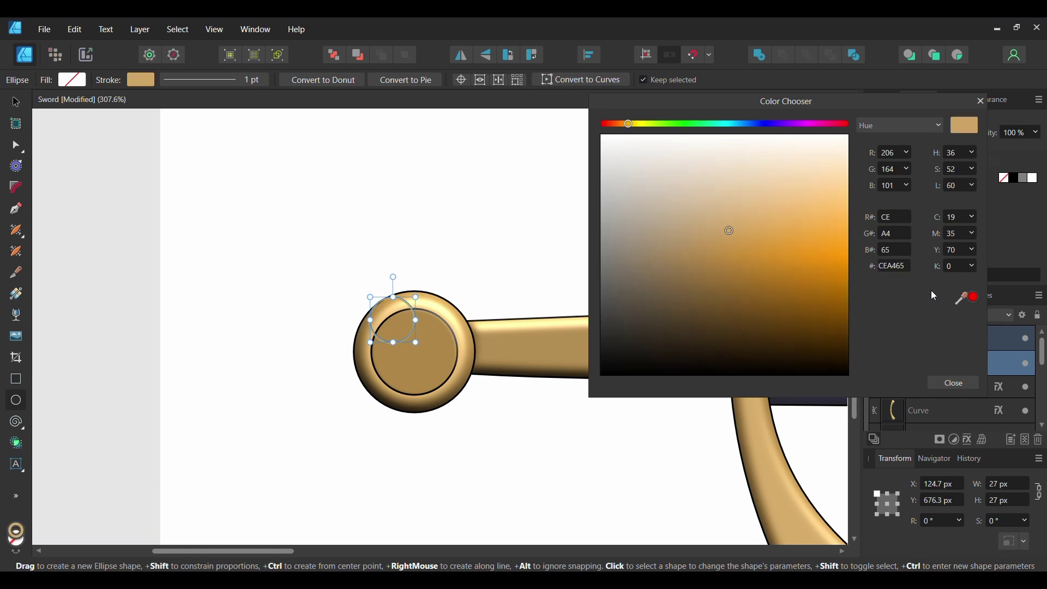
{"action": "left_click", "coordinate": [967, 383]}
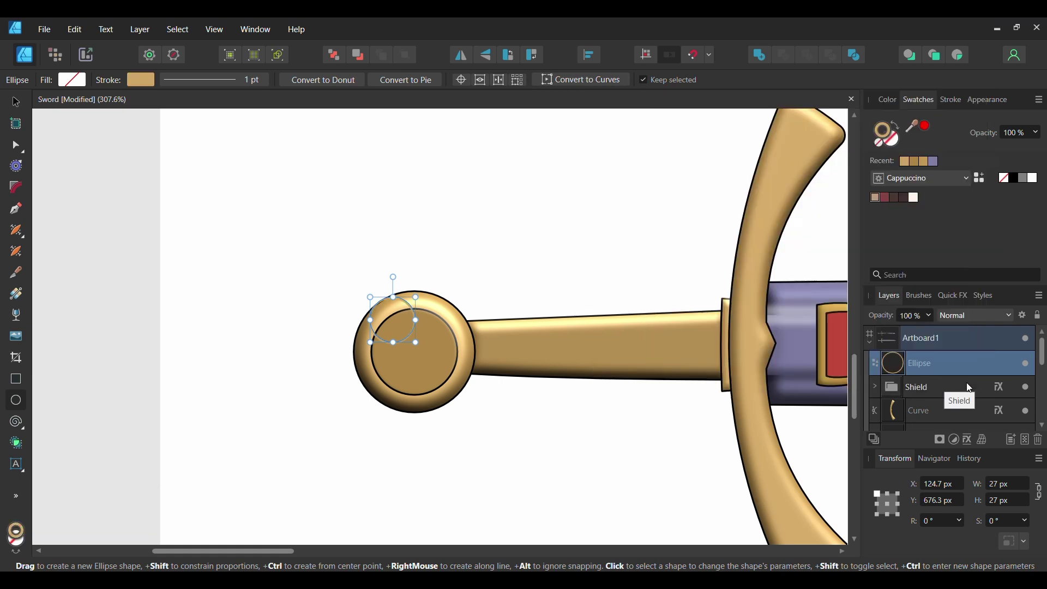
Duplicate the circle and arrange the copies into an overlapping flower pattern on the pommel.
{"action": "key", "text": "ctrl+j"}
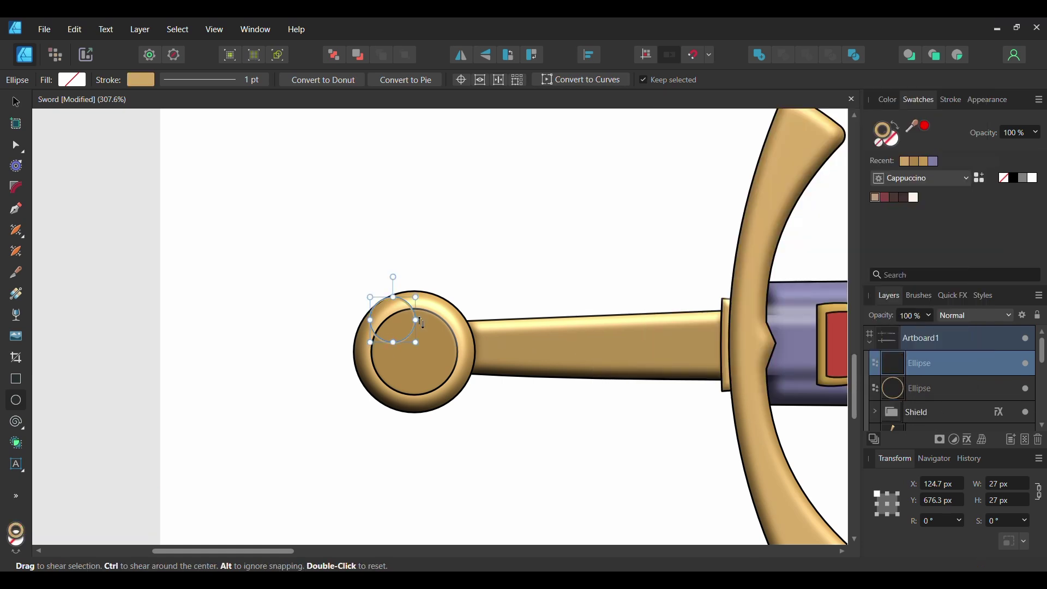
{"action": "left_click_drag", "start_coordinate": [385, 299], "coordinate": [419, 296]}
{"action": "key", "text": "ctrl+s"}
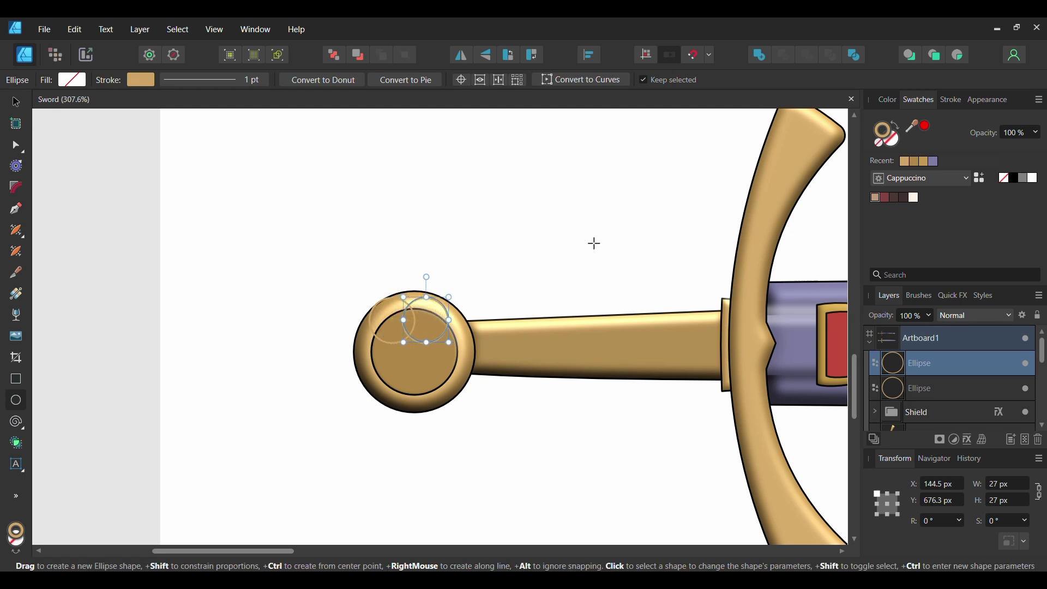
{"action": "key", "text": "ctrl+j"}
{"action": "key", "text": "ctrl+j"}
{"action": "key", "text": "ctrl+j"}
{"action": "key", "text": "v"}
{"action": "left_click_drag", "start_coordinate": [487, 301], "coordinate": [415, 328]}
{"action": "scroll", "coordinate": [414, 328], "scroll_direction": "up", "scroll_amount": 3}
{"action": "left_click_drag", "start_coordinate": [664, 238], "coordinate": [400, 303]}
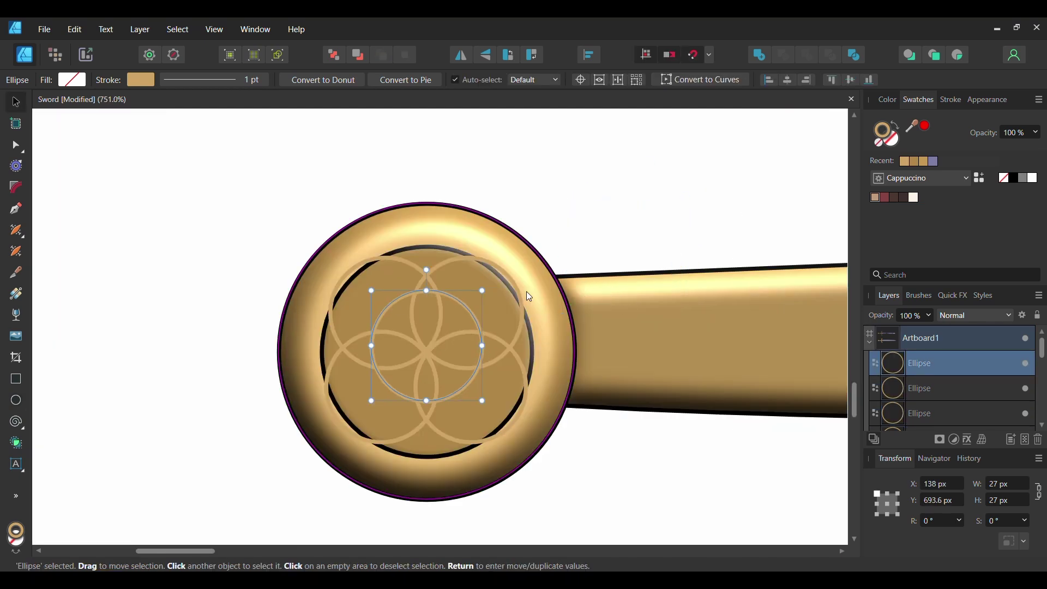
Group the five ellipses, restack the group between the pommel ellipses in Layers, and save.
{"action": "left_click_drag", "start_coordinate": [242, 246], "coordinate": [563, 474]}
{"action": "key", "text": "ctrl+g"}
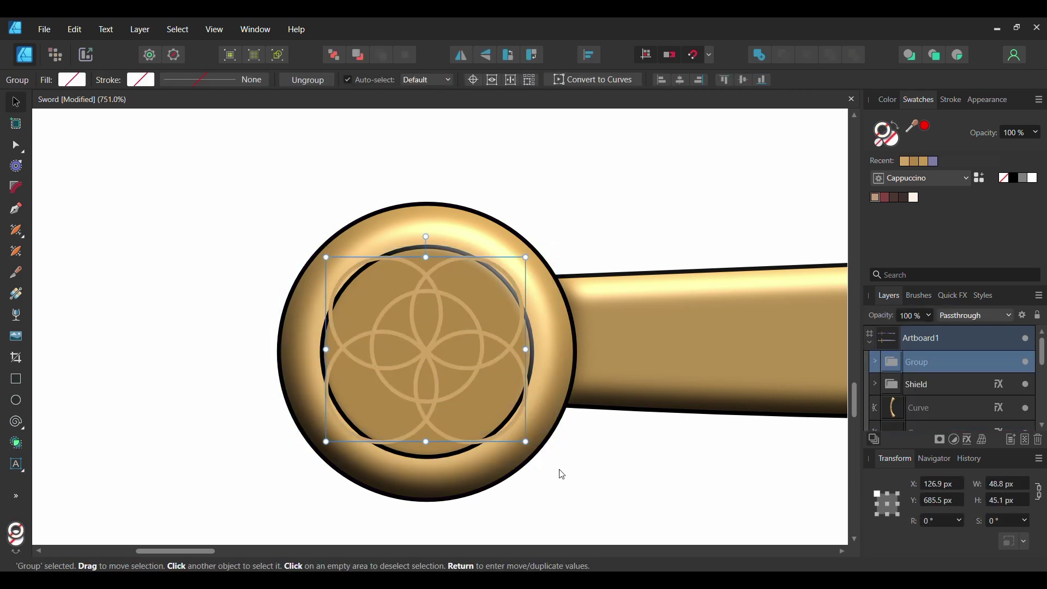
{"action": "scroll", "coordinate": [952, 381], "scroll_direction": "down", "scroll_amount": 3}
{"action": "left_click_drag", "start_coordinate": [897, 361], "coordinate": [914, 366]}
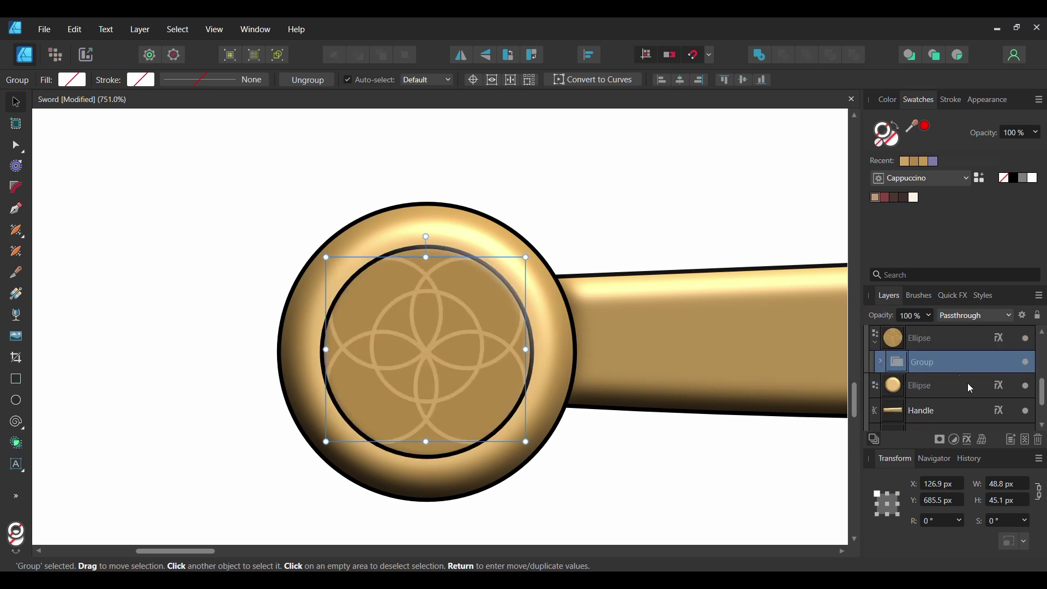
{"action": "key", "text": "ctrl+s"}
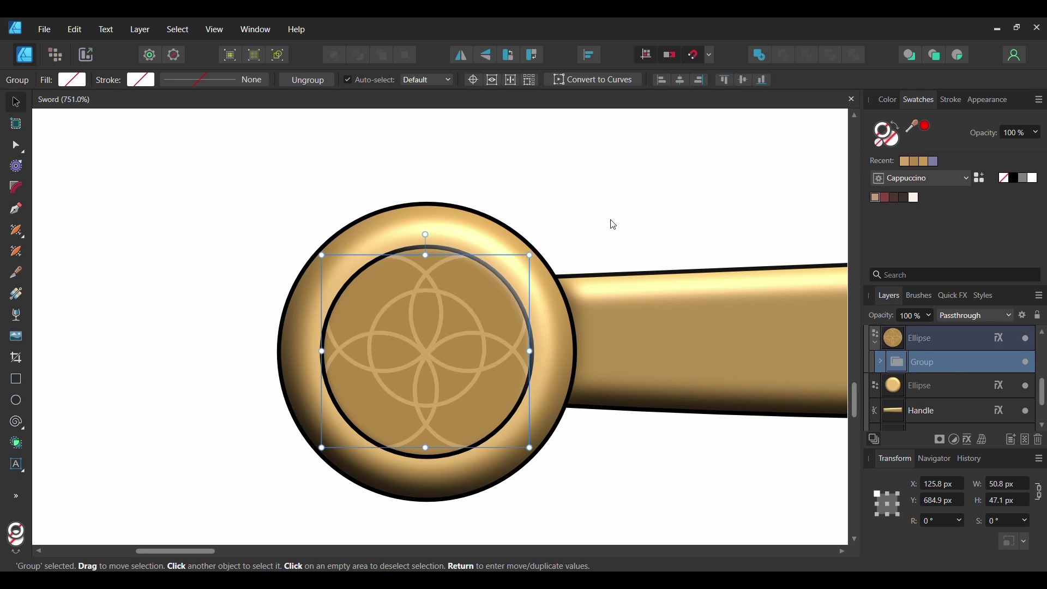
Enable Bevel/Emboss on the flower group with unlinked 7 px radius and 6 px depth.
{"action": "left_click", "coordinate": [968, 440]}
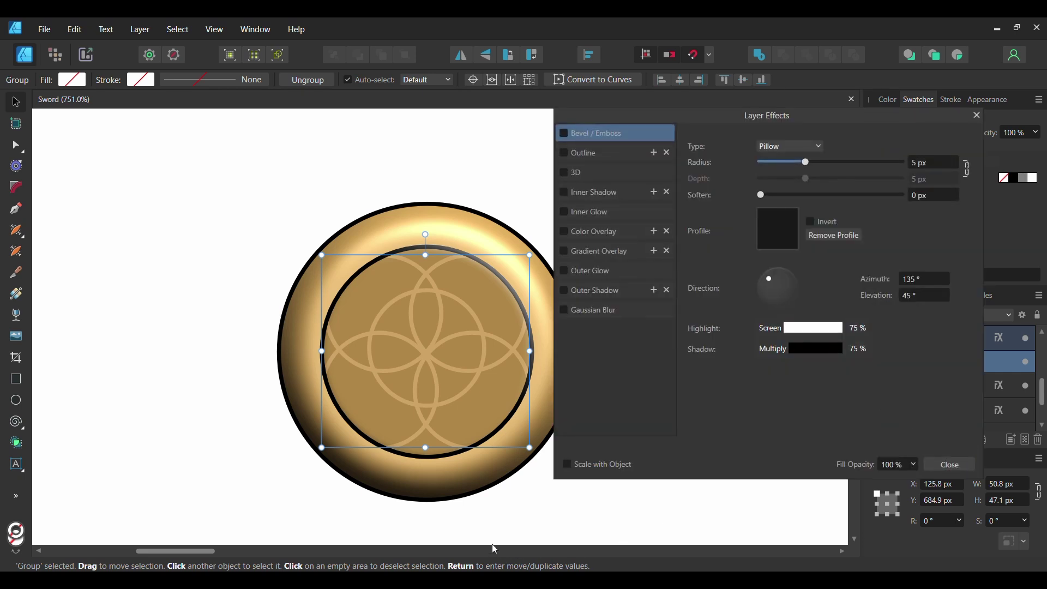
{"action": "left_click_drag", "start_coordinate": [206, 552], "coordinate": [217, 552]}
{"action": "left_click", "coordinate": [565, 133]}
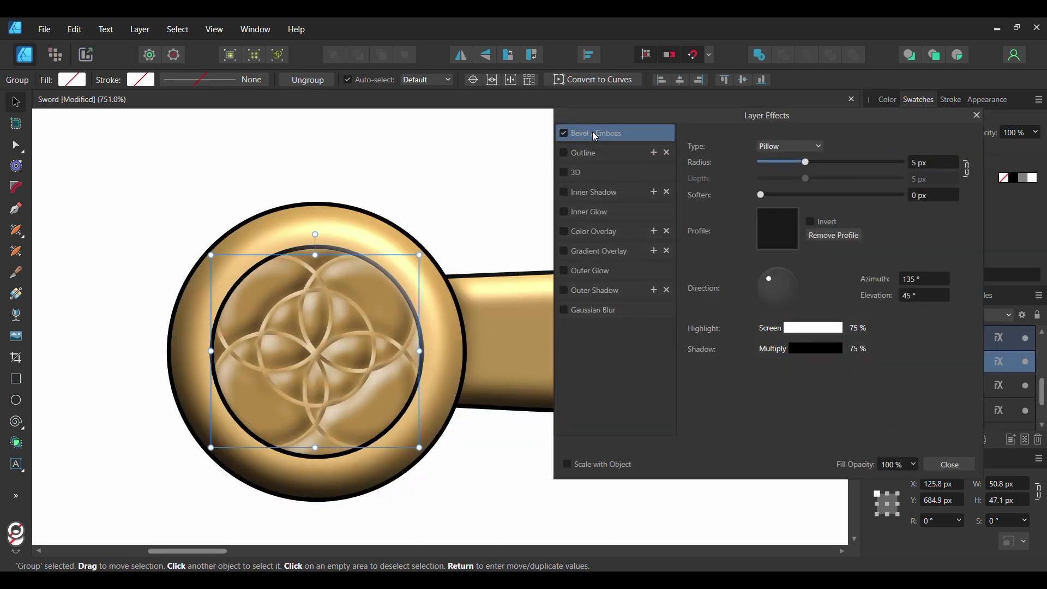
{"action": "left_click", "coordinate": [967, 168]}
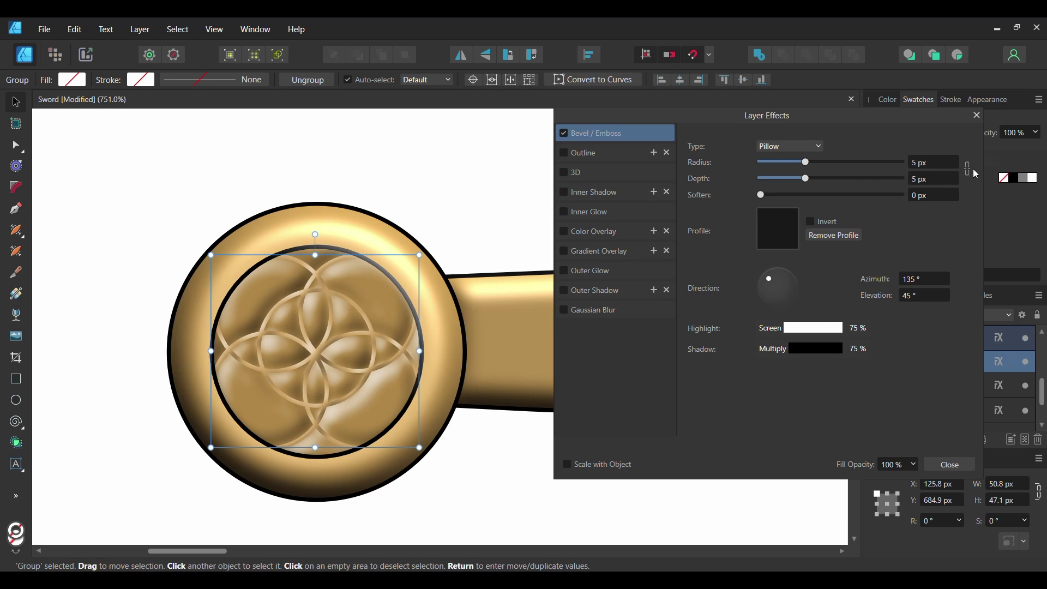
{"action": "left_click", "coordinate": [927, 162]}
{"action": "type", "text": "7"}
{"action": "key", "text": "Return"}
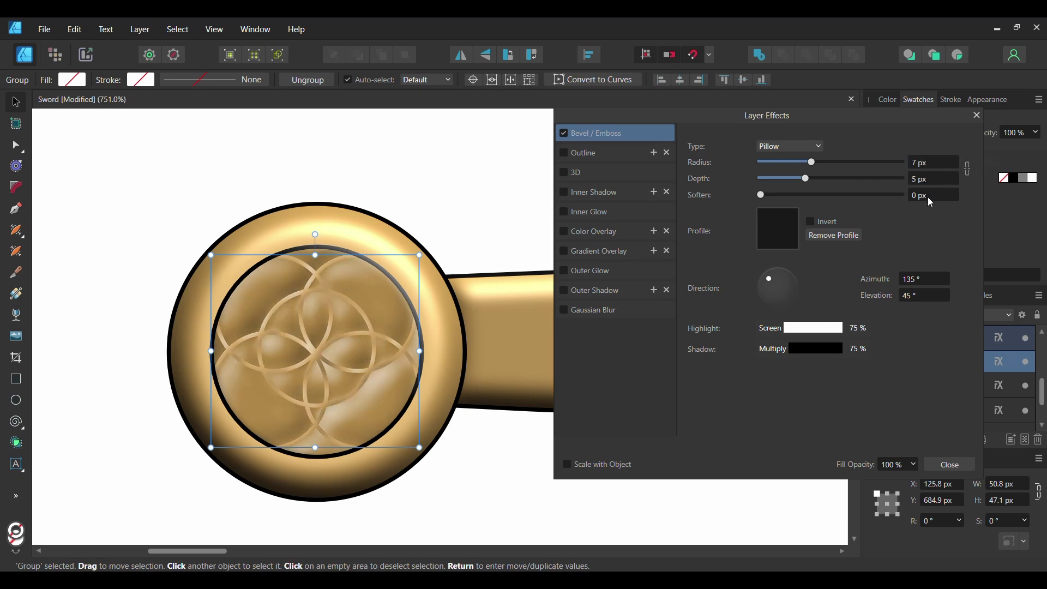
{"action": "left_click", "coordinate": [928, 179]}
{"action": "type", "text": "6"}
{"action": "key", "text": "Return"}
Set bevel soften to 3 px with light at 113.2° azimuth and 56.2° elevation.
{"action": "left_click", "coordinate": [928, 194]}
{"action": "type", "text": "3"}
{"action": "key", "text": "Tab"}
{"action": "type", "text": "113.2"}
{"action": "key", "text": "Return"}
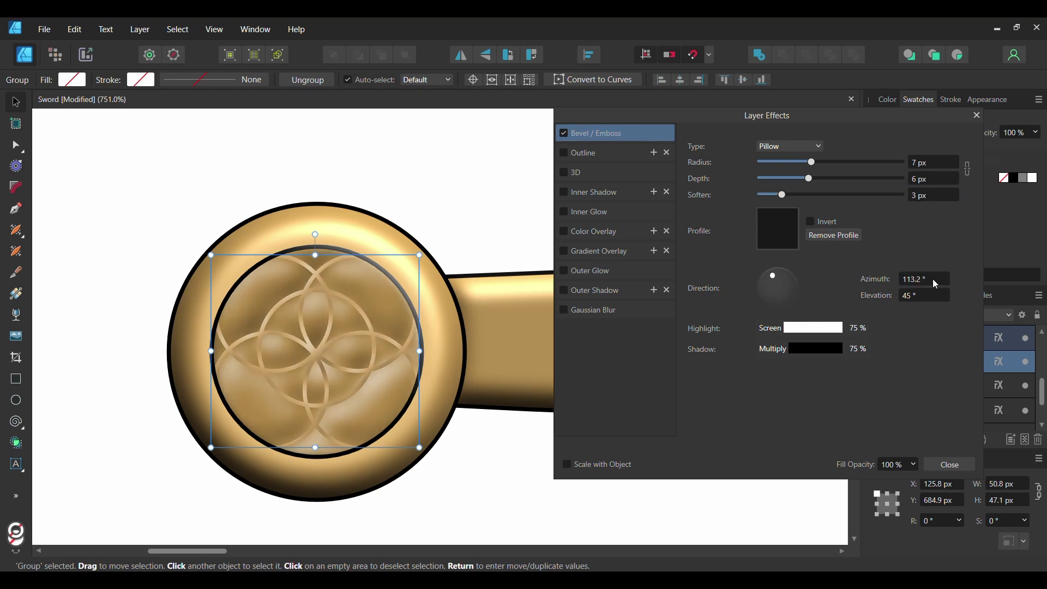
{"action": "key", "text": "Tab"}
{"action": "type", "text": "5"}
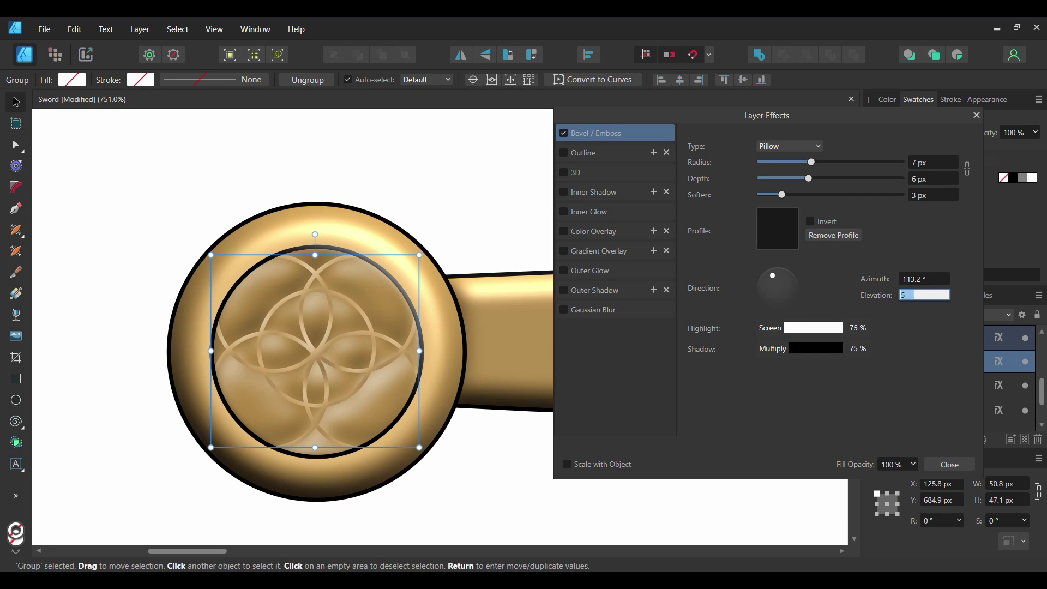
{"action": "type", "text": "6.2"}
{"action": "key", "text": "Return"}
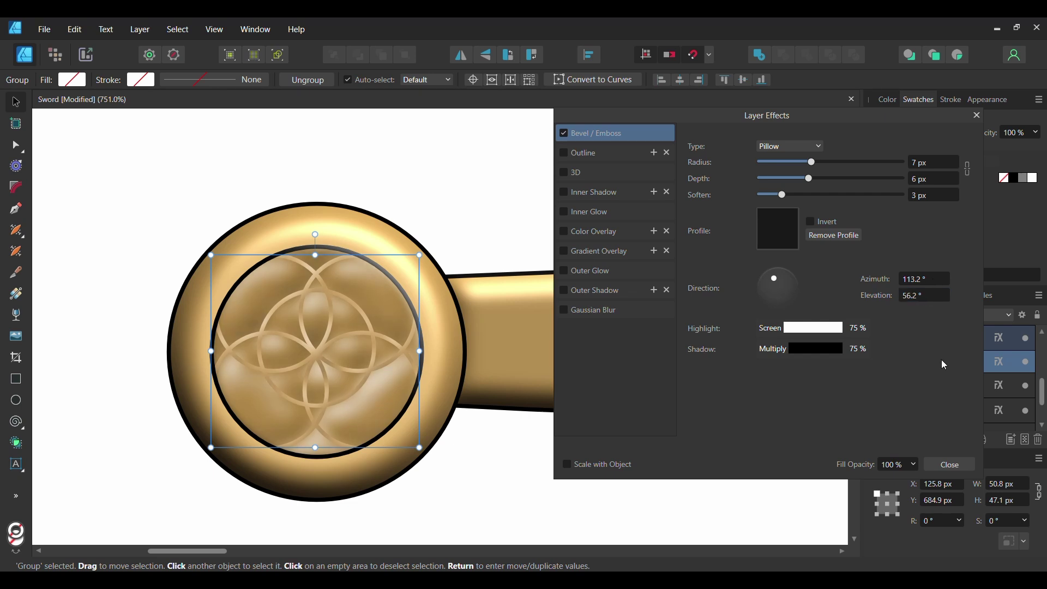
Give the bevel a gold #CCB880 highlight and make effects scale with the object.
{"action": "left_click", "coordinate": [807, 329]}
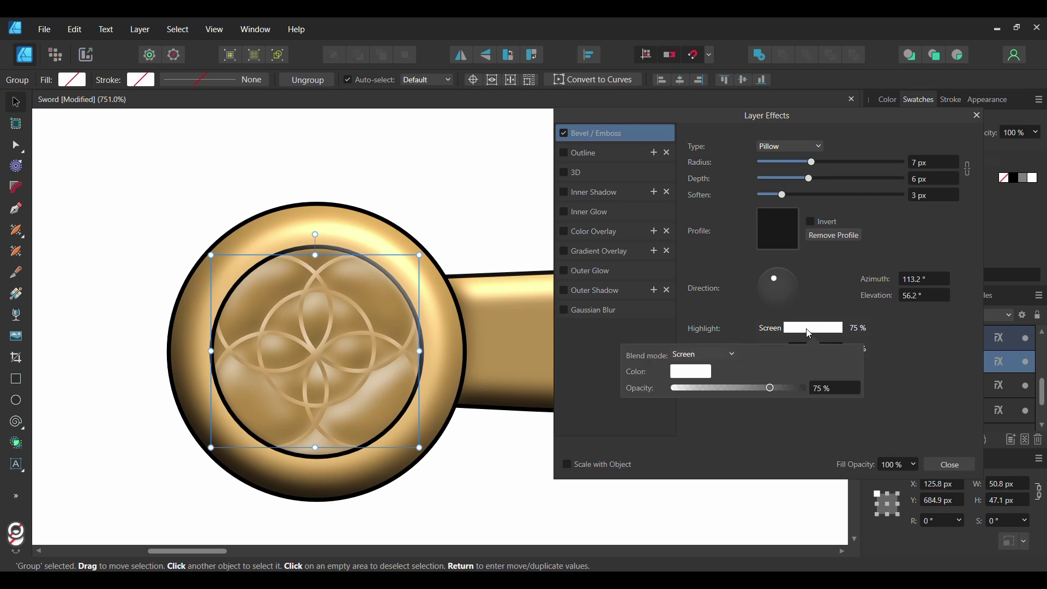
{"action": "left_click", "coordinate": [691, 372]}
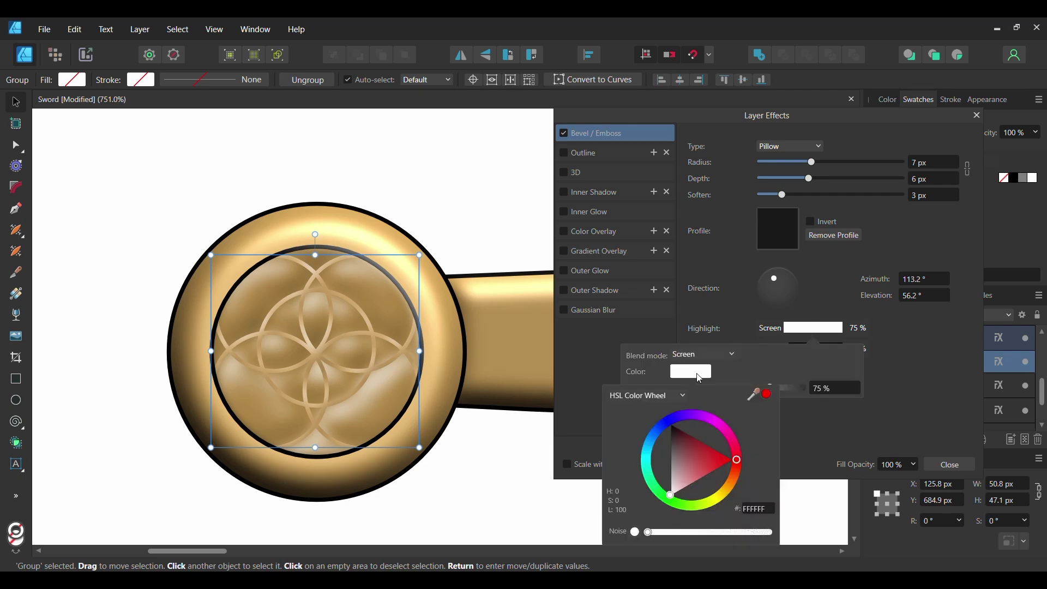
{"action": "type", "text": "ccb880"}
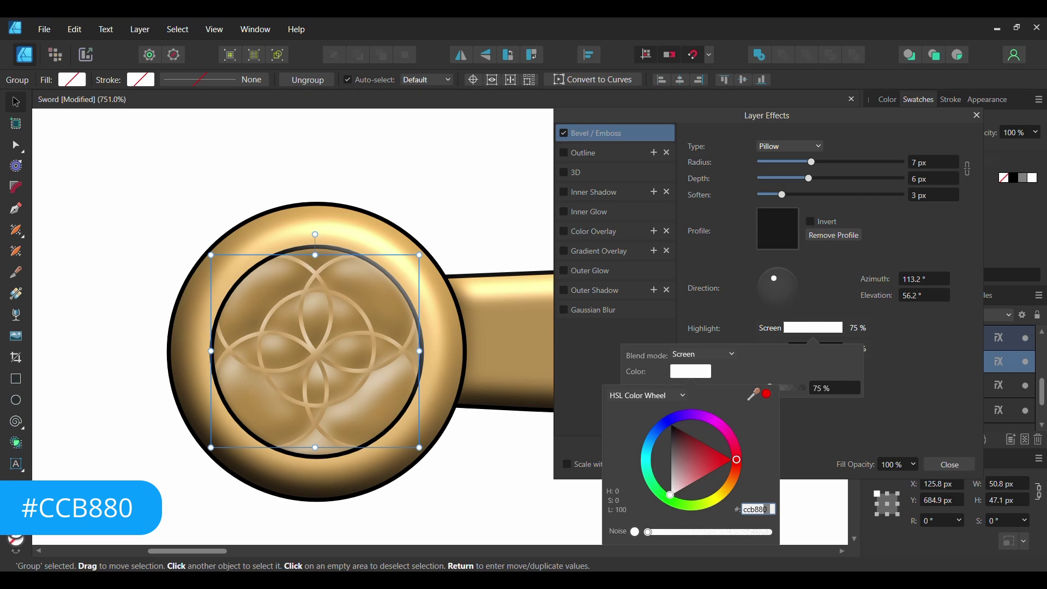
{"action": "key", "text": "Return"}
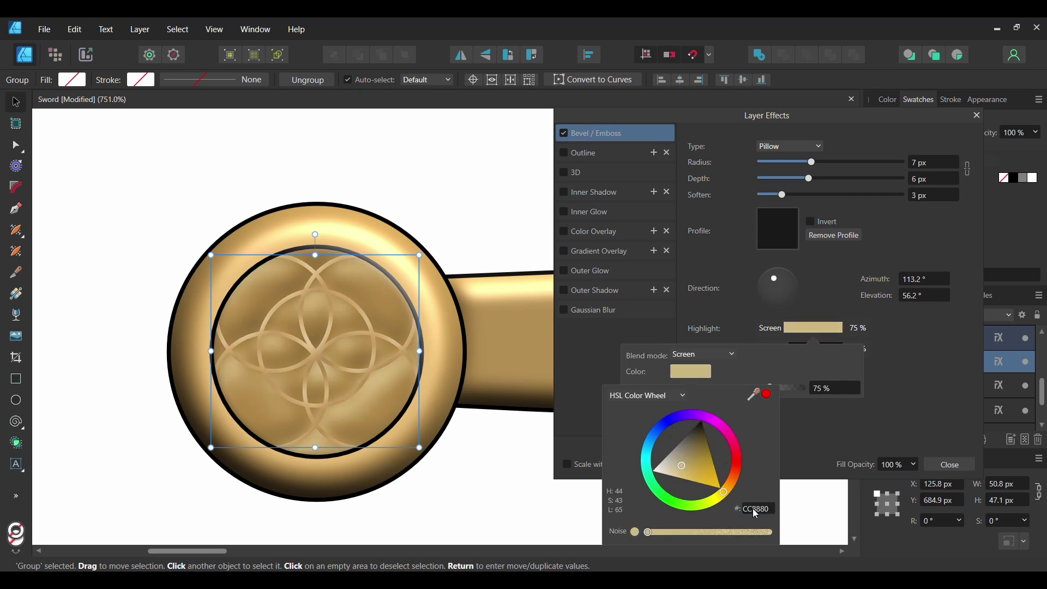
{"action": "left_click", "coordinate": [570, 465]}
{"action": "left_click", "coordinate": [566, 464]}
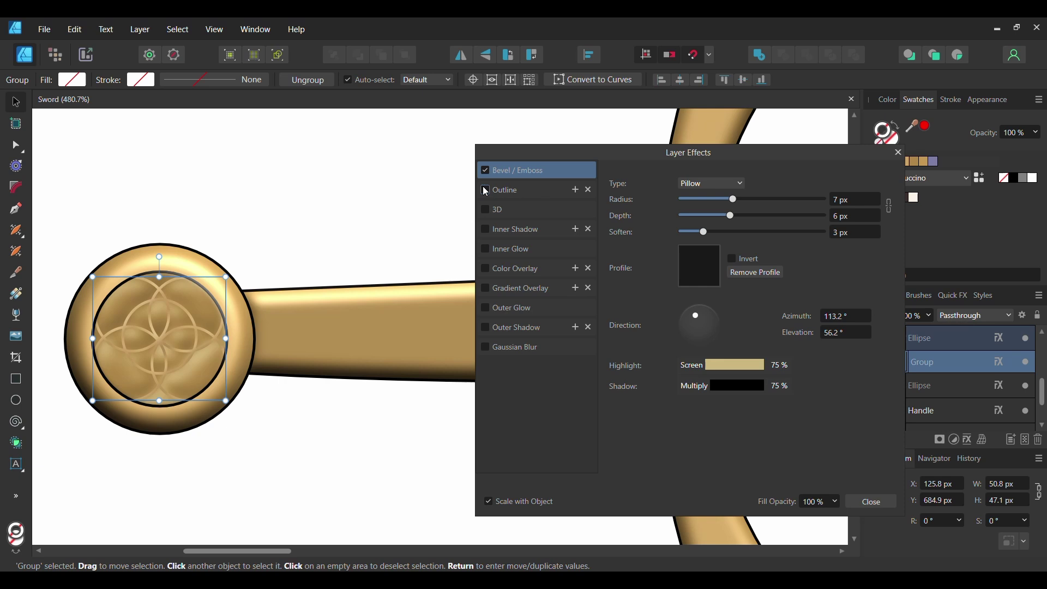
{"action": "left_click", "coordinate": [510, 193]}
{"action": "left_click", "coordinate": [512, 192]}
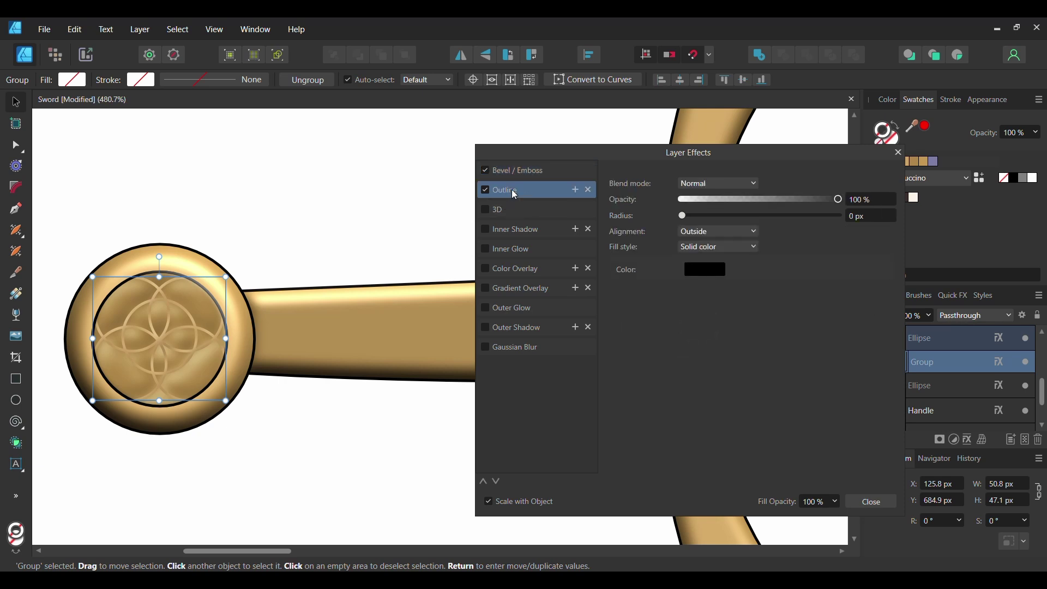
Set the Outline to 75% opacity, Center alignment and 0.5 px radius, then close Layer Effects.
{"action": "left_click", "coordinate": [719, 216]}
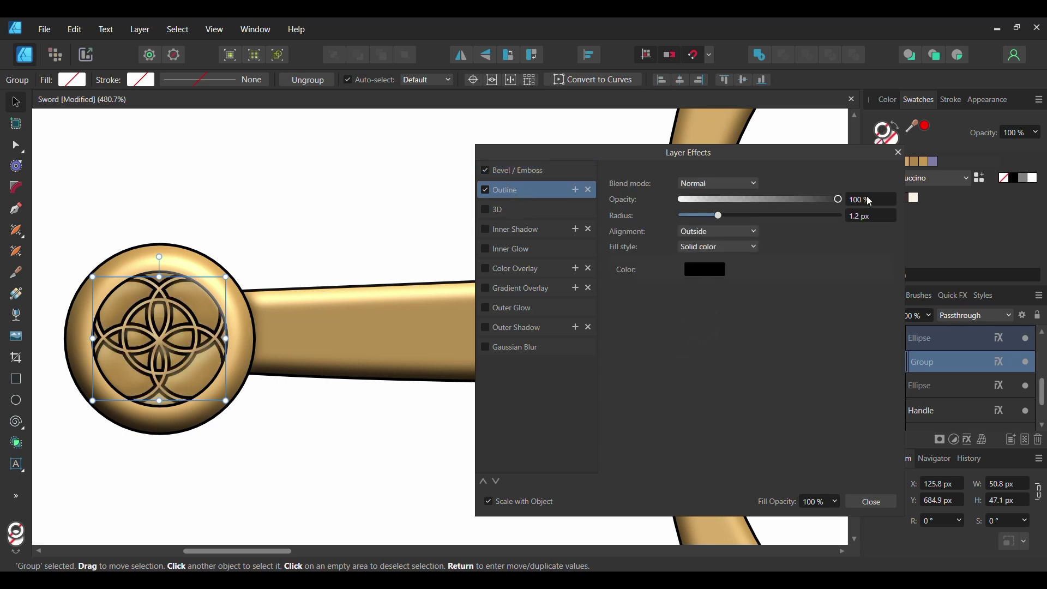
{"action": "left_click", "coordinate": [867, 200]}
{"action": "type", "text": "75"}
{"action": "key", "text": "Return"}
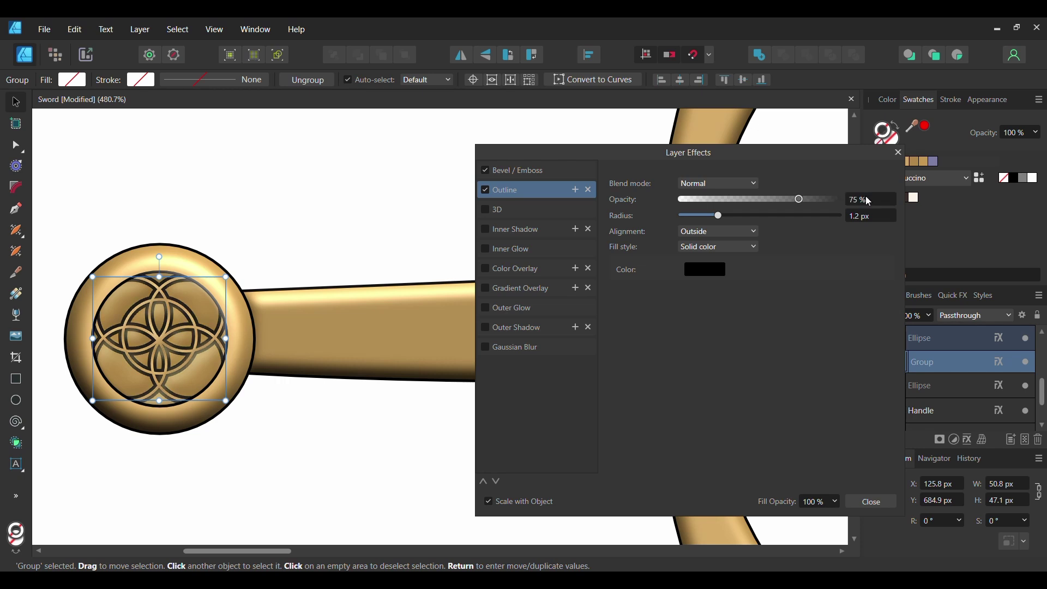
{"action": "left_click", "coordinate": [752, 232]}
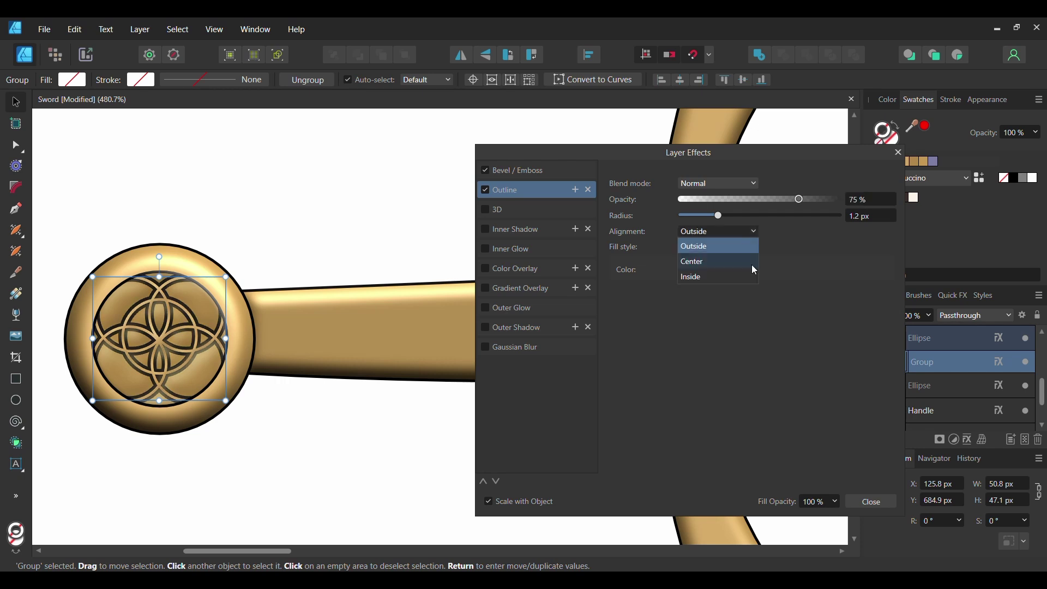
{"action": "left_click", "coordinate": [752, 264]}
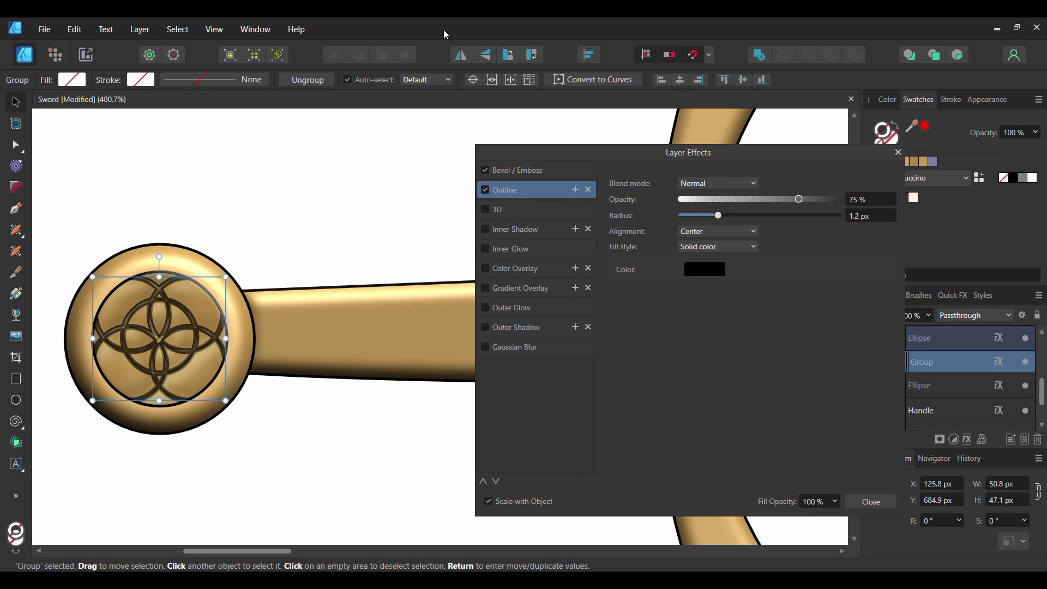
{"action": "left_click_drag", "start_coordinate": [719, 216], "coordinate": [699, 216]}
{"action": "key", "text": "ctrl+plus"}
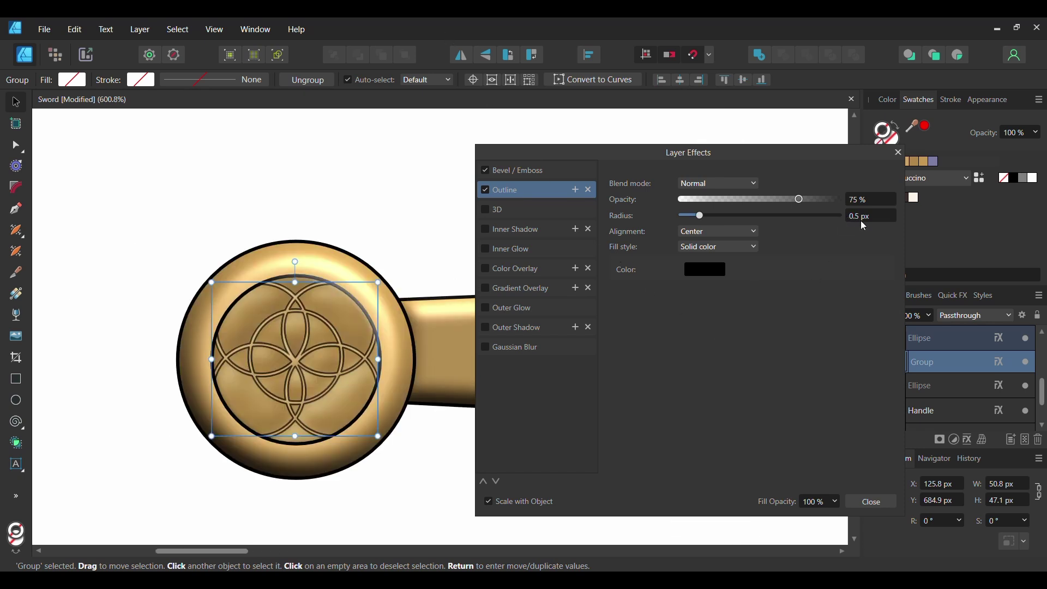
{"action": "left_click", "coordinate": [875, 502]}
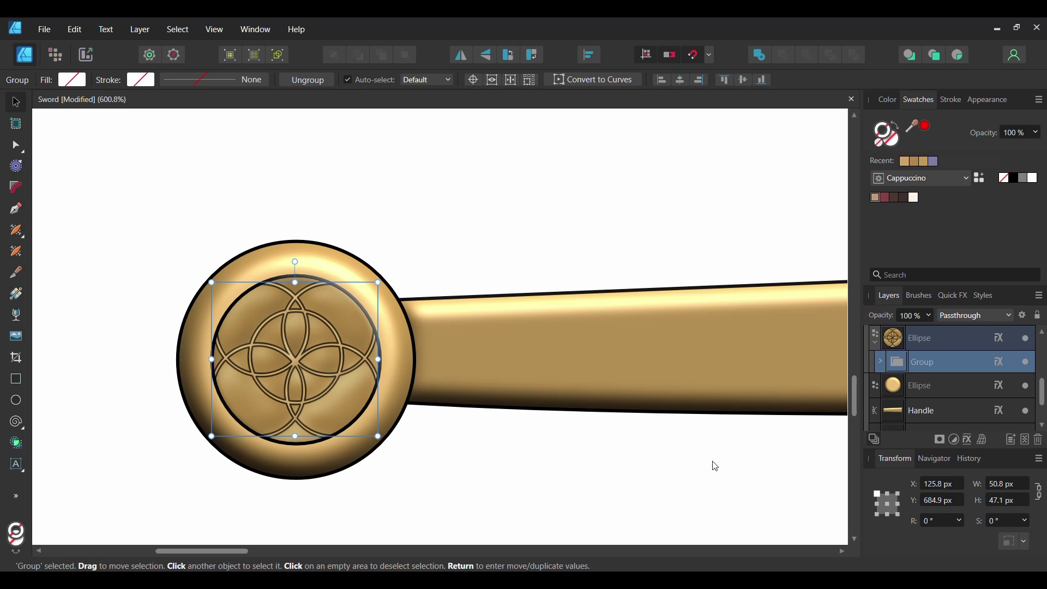
Draw a Fibonacci-style spiral on the handle beside the pommel.
{"action": "key", "text": "a"}
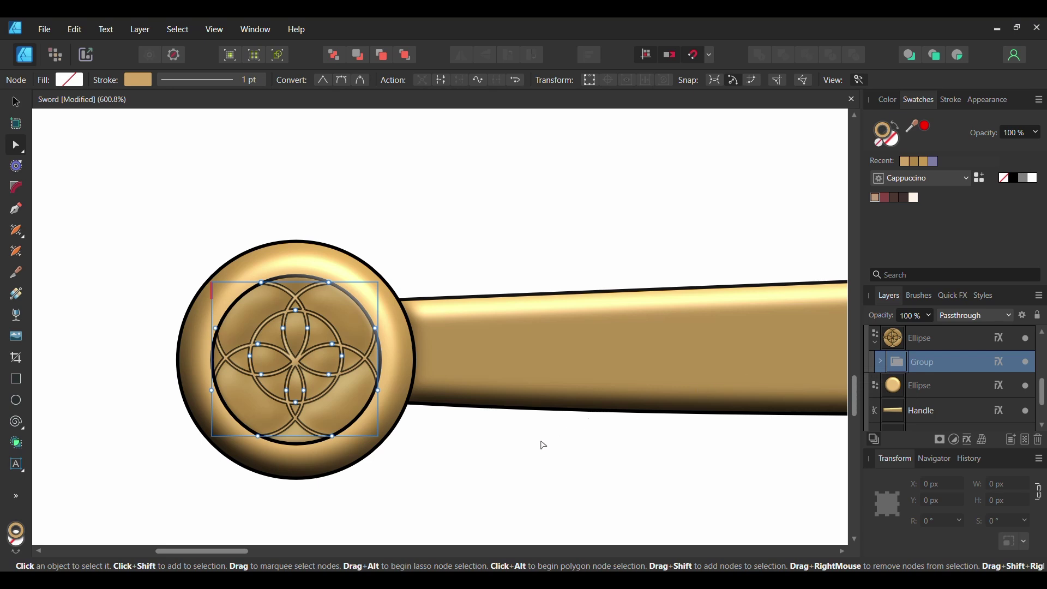
{"action": "key", "text": "v"}
{"action": "scroll", "coordinate": [342, 307], "scroll_direction": "down", "scroll_amount": 5}
{"action": "left_click", "coordinate": [342, 308]}
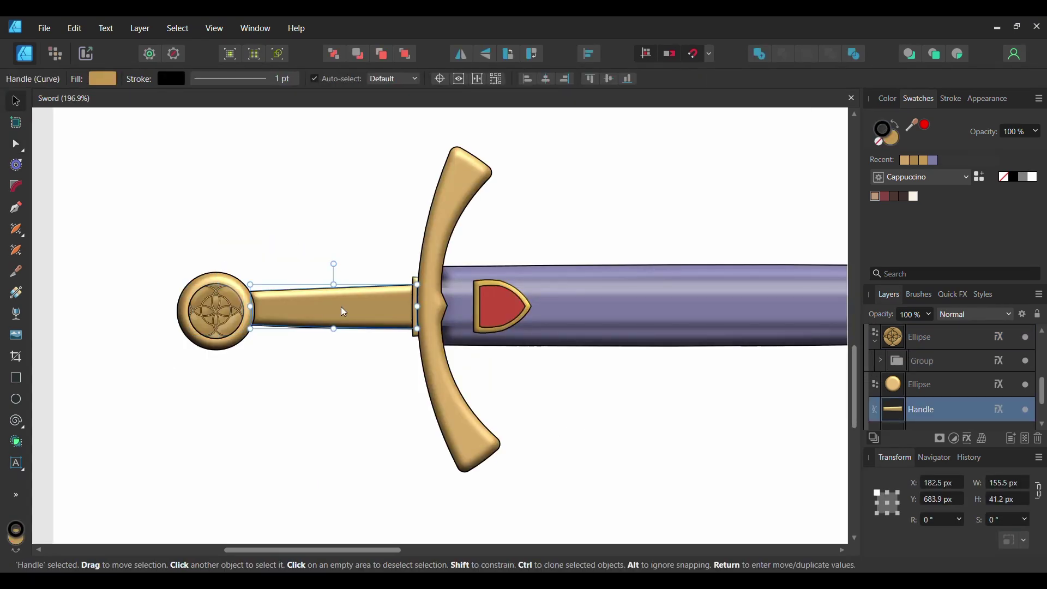
{"action": "left_click", "coordinate": [22, 424]}
{"action": "left_click", "coordinate": [15, 424]}
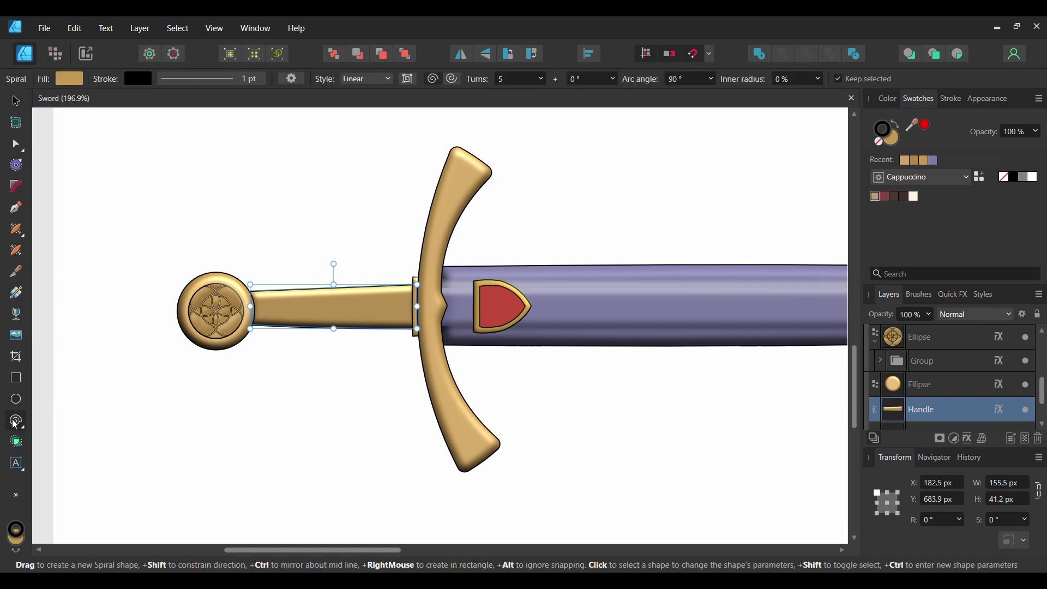
{"action": "left_click", "coordinate": [366, 79]}
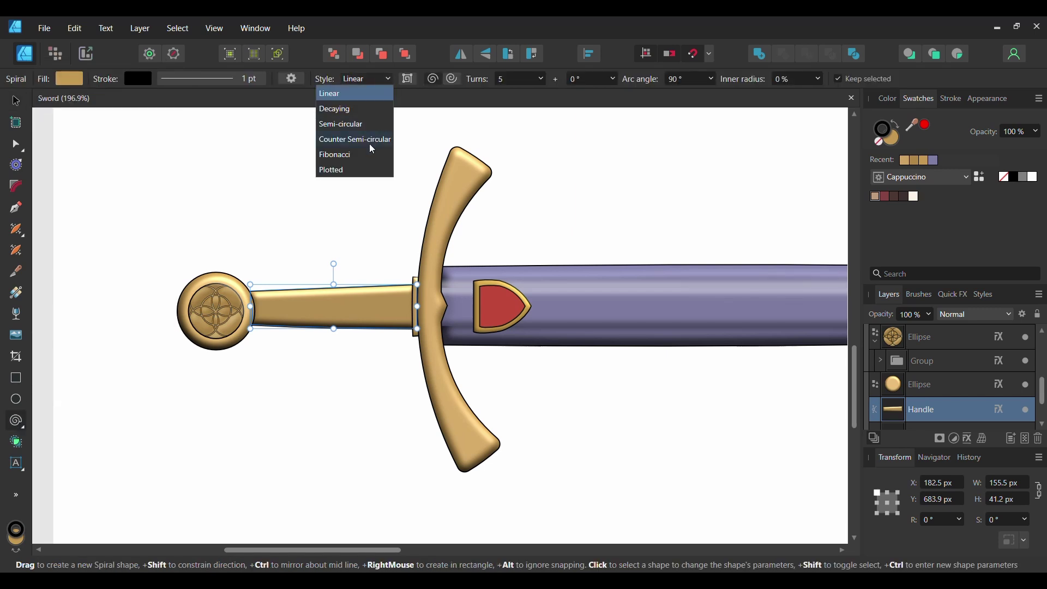
{"action": "left_click", "coordinate": [370, 158]}
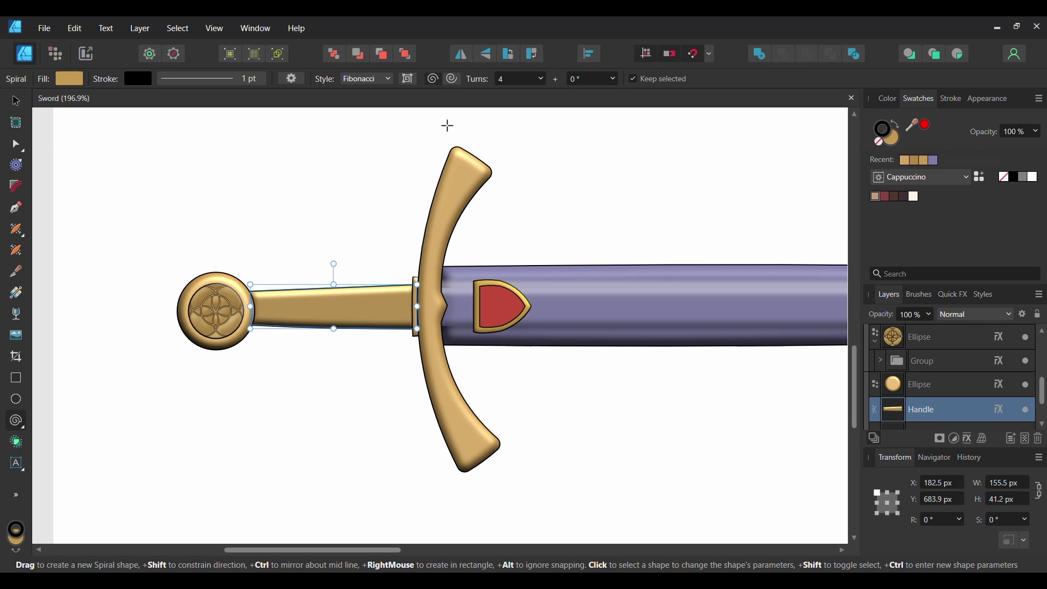
{"action": "scroll", "coordinate": [276, 295], "scroll_direction": "up", "scroll_amount": 3}
{"action": "left_click_drag", "start_coordinate": [245, 294], "coordinate": [308, 286]}
Tilt the spiral, then duplicate it and rotate the copy into a mirrored pair.
{"action": "left_click_drag", "start_coordinate": [264, 228], "coordinate": [271, 267]}
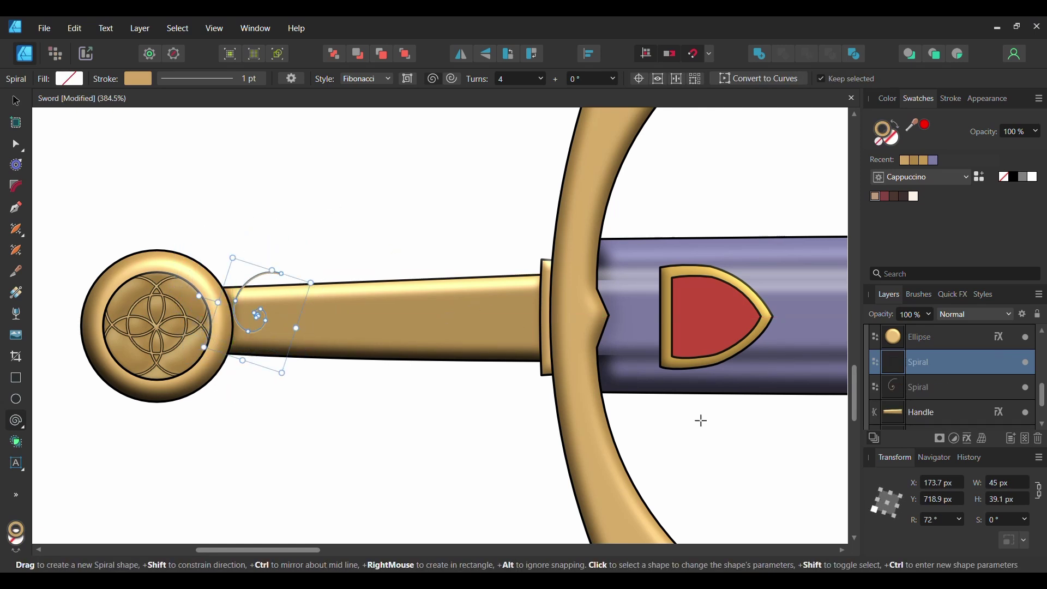
{"action": "key", "text": "ctrl+j"}
{"action": "left_click_drag", "start_coordinate": [238, 261], "coordinate": [295, 269]}
{"action": "left_click_drag", "start_coordinate": [256, 304], "coordinate": [382, 371]}
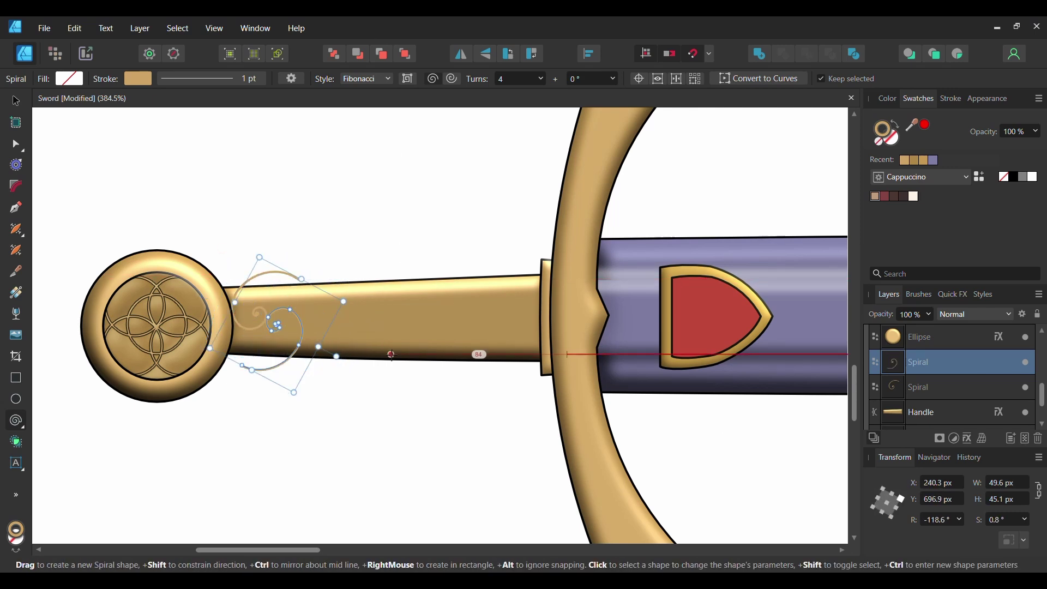
Clone the spiral pair along the handle toward the crossguard and select all spirals.
{"action": "key", "text": "v"}
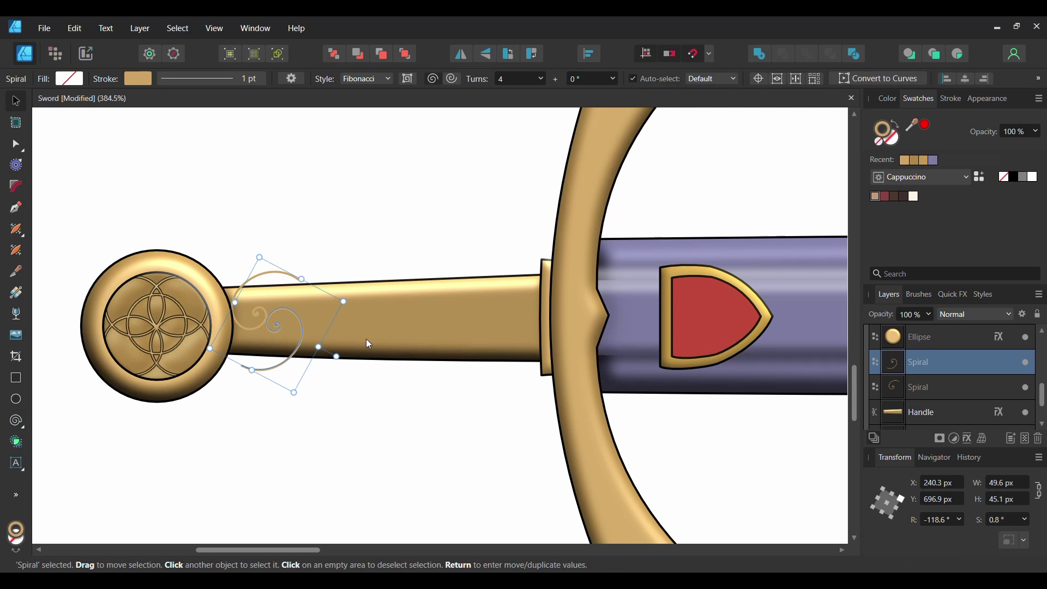
{"action": "left_click", "coordinate": [263, 309], "text": "shift"}
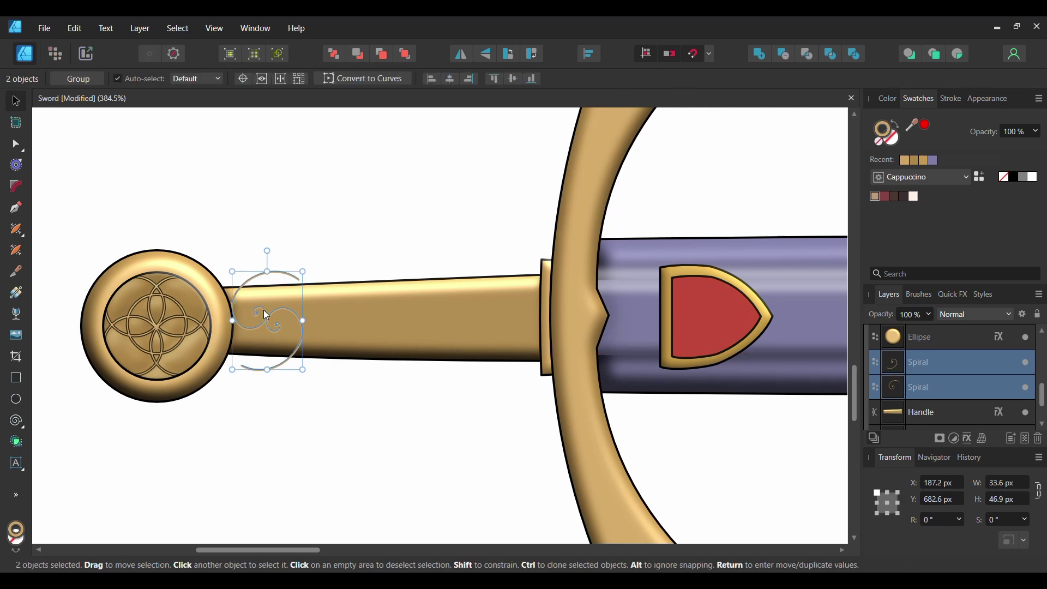
{"action": "left_click_drag", "start_coordinate": [264, 310], "coordinate": [332, 315]}
{"action": "left_click_drag", "start_coordinate": [332, 315], "coordinate": [398, 321]}
{"action": "key", "text": "ctrl+j"}
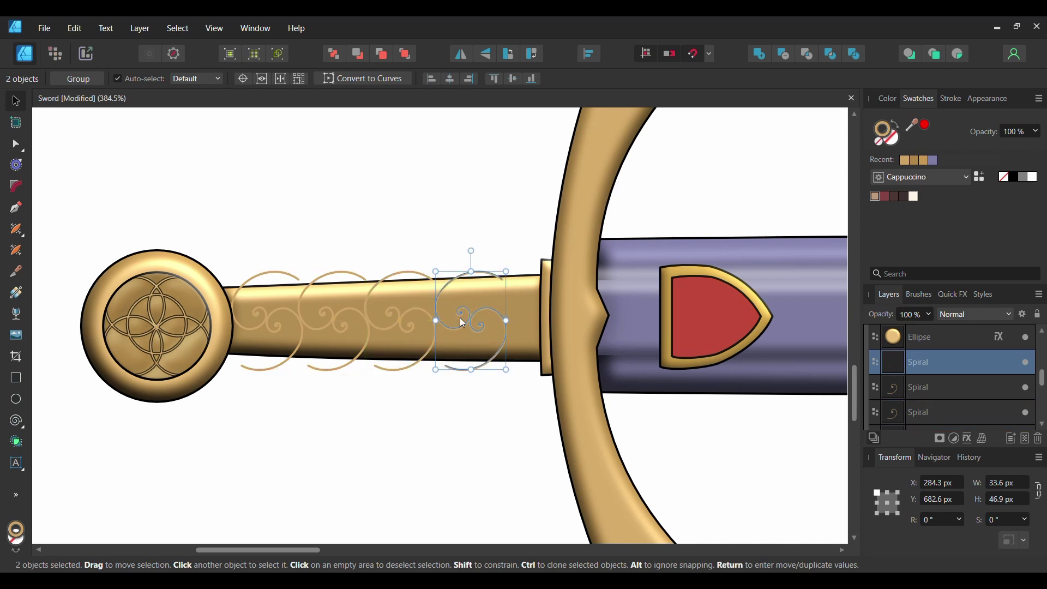
{"action": "key", "text": "ctrl+a"}
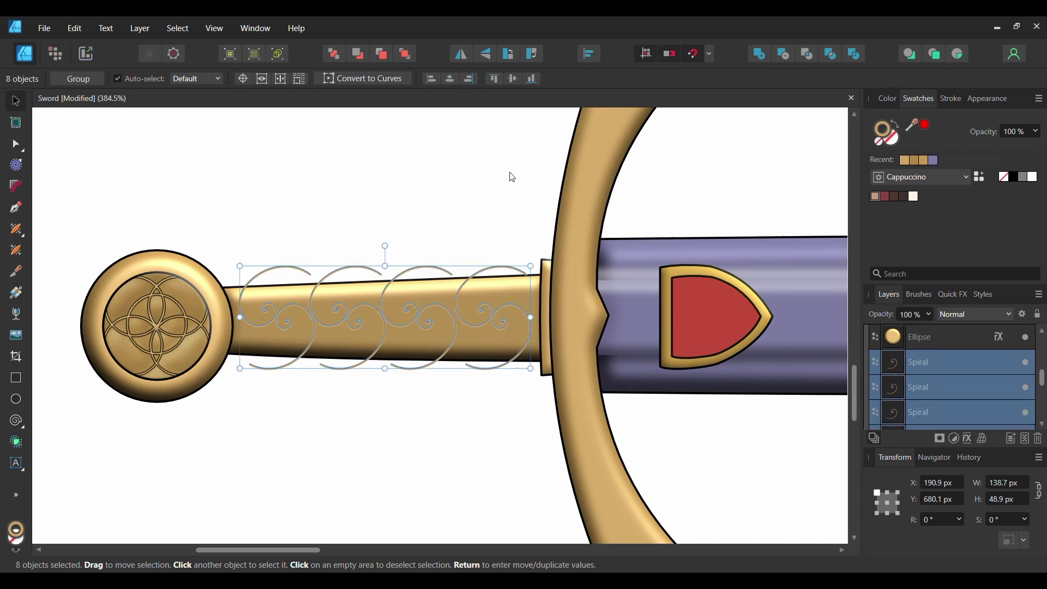
Group the eight spirals and name the group Spirlas.
{"action": "key", "text": "ctrl+g"}
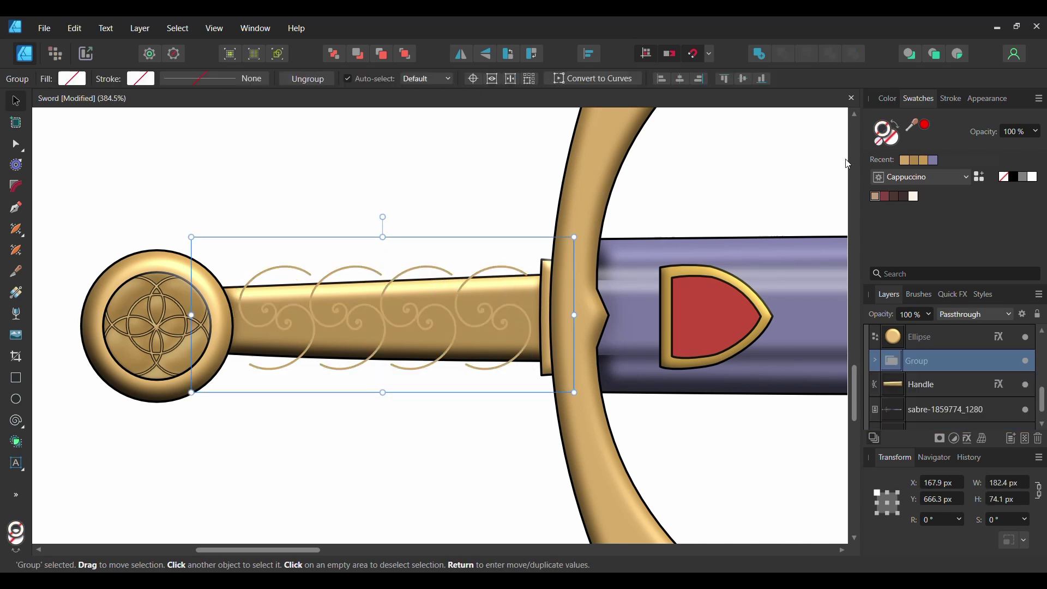
{"action": "double_click", "coordinate": [931, 361]}
{"action": "type", "text": "Spirlas"}
{"action": "key", "text": "Return"}
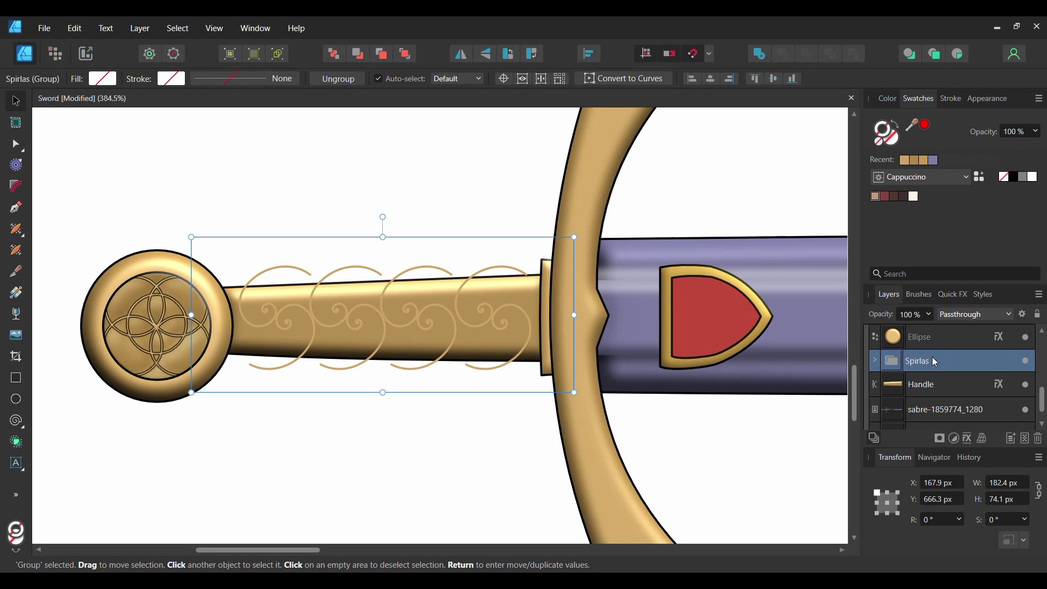
Set the spirals' stroke to light gold #D6AD6A and clip the group inside Handle.
{"action": "double_click", "coordinate": [883, 133]}
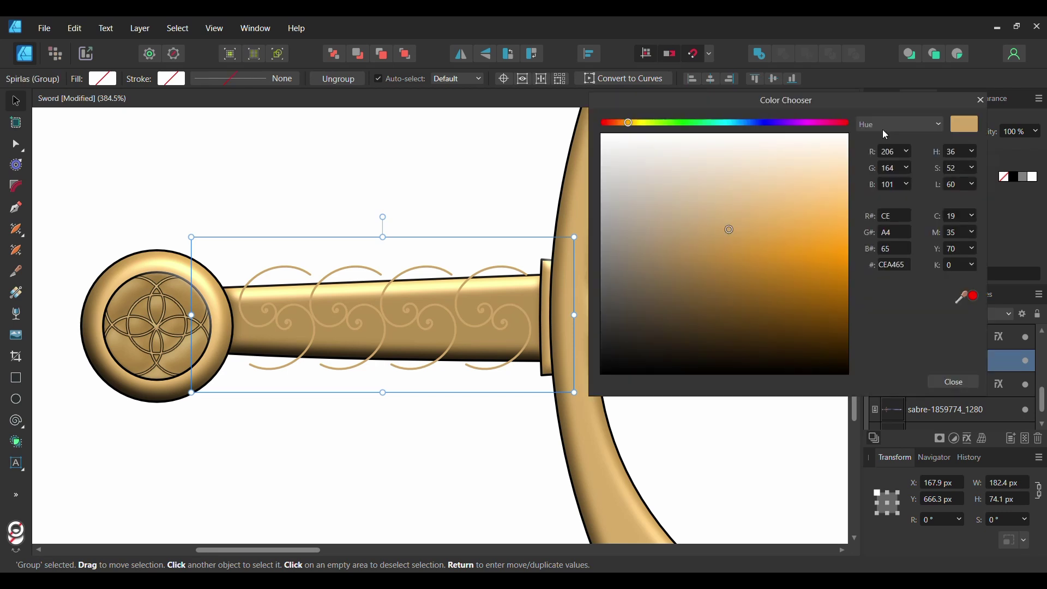
{"action": "left_click_drag", "start_coordinate": [818, 100], "coordinate": [756, 89]}
{"action": "left_click", "coordinate": [832, 253]}
{"action": "type", "text": "d"}
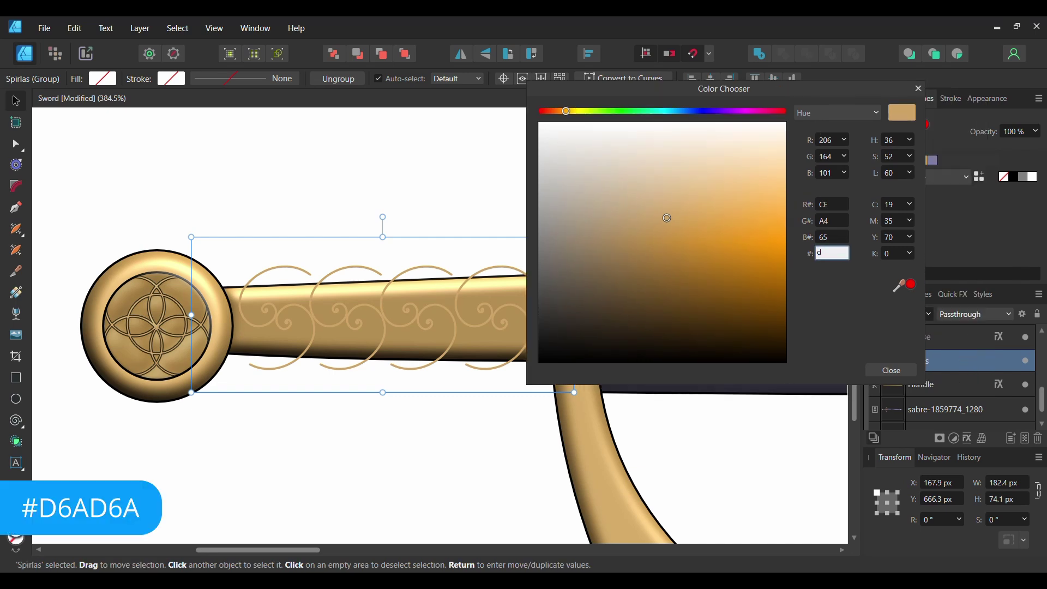
{"action": "type", "text": "6ad6a"}
{"action": "key", "text": "Return"}
{"action": "left_click", "coordinate": [892, 370]}
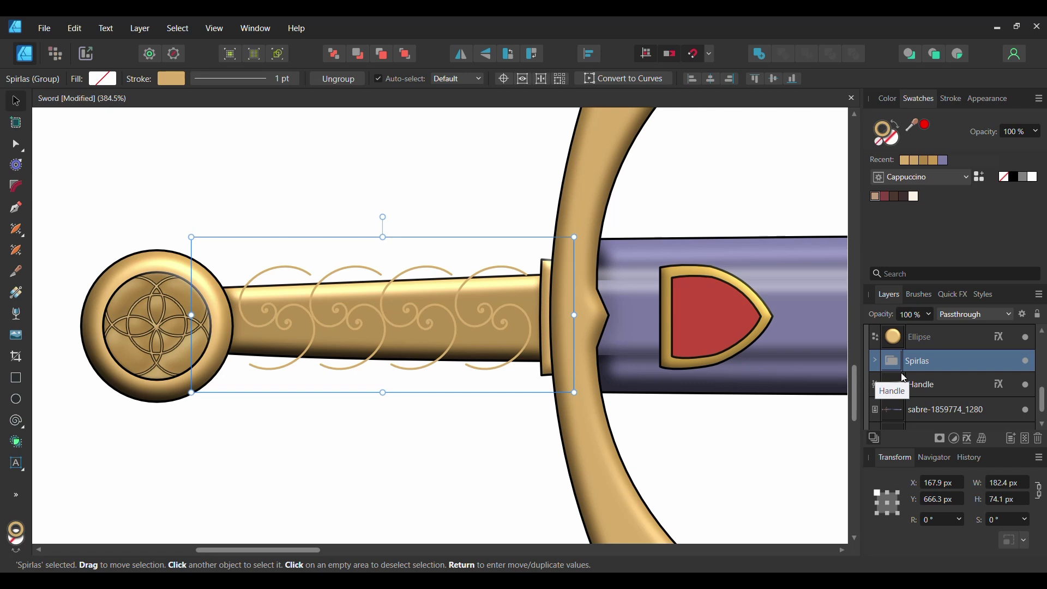
{"action": "left_click_drag", "start_coordinate": [873, 365], "coordinate": [877, 384]}
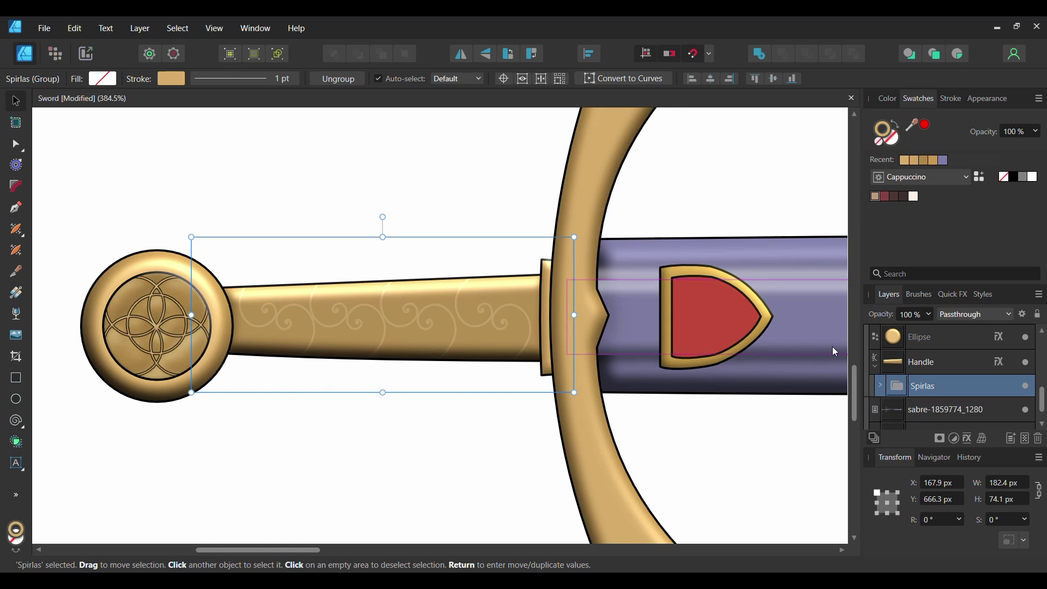
Enable Bevel/Emboss on Spirlas with a gold #B0923E highlight.
{"action": "left_click", "coordinate": [969, 438]}
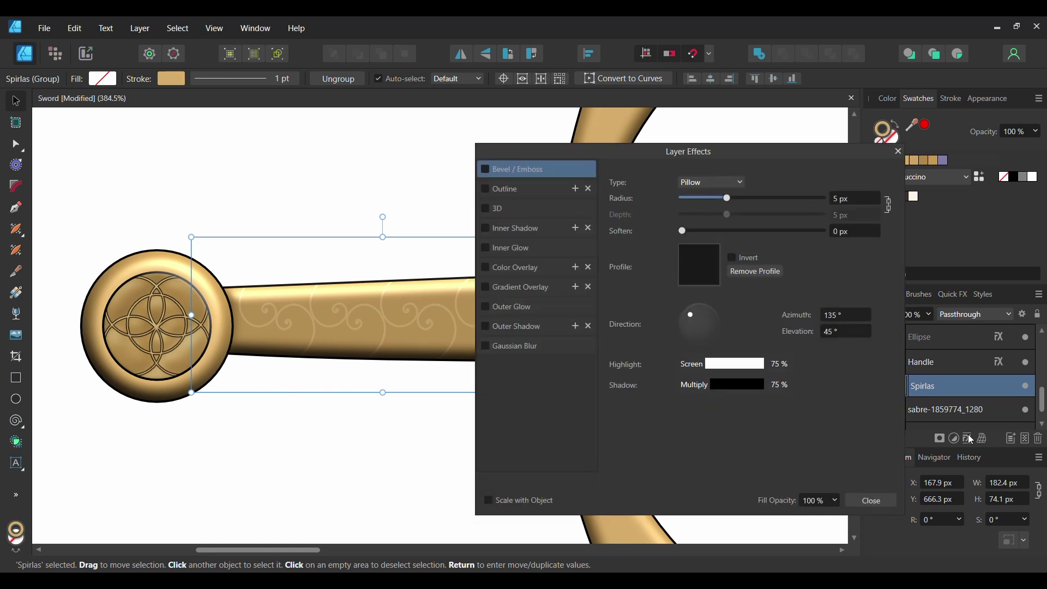
{"action": "left_click", "coordinate": [496, 170]}
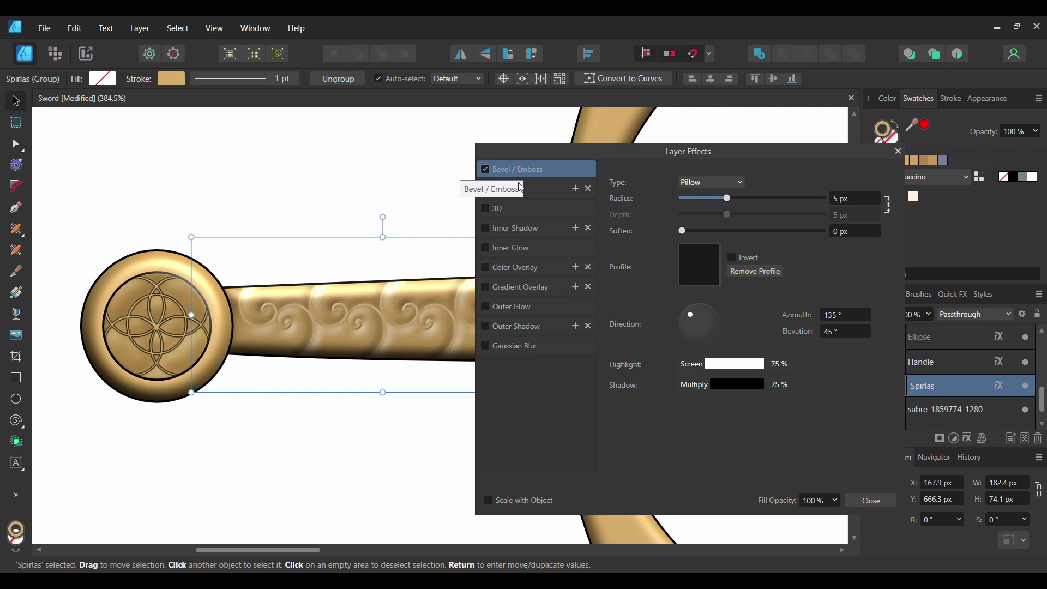
{"action": "left_click", "coordinate": [731, 368]}
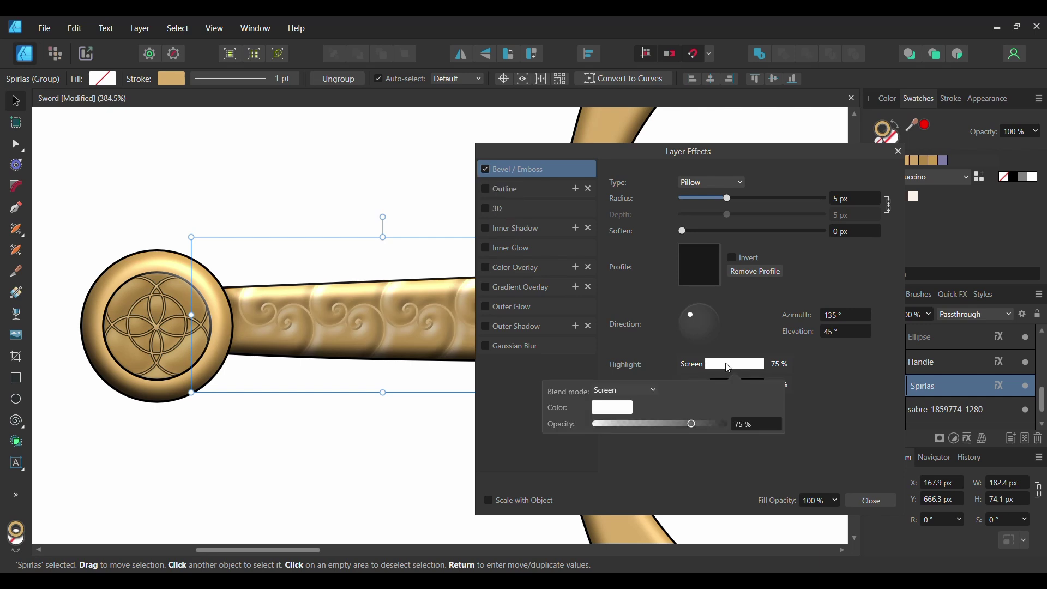
{"action": "left_click", "coordinate": [619, 410]}
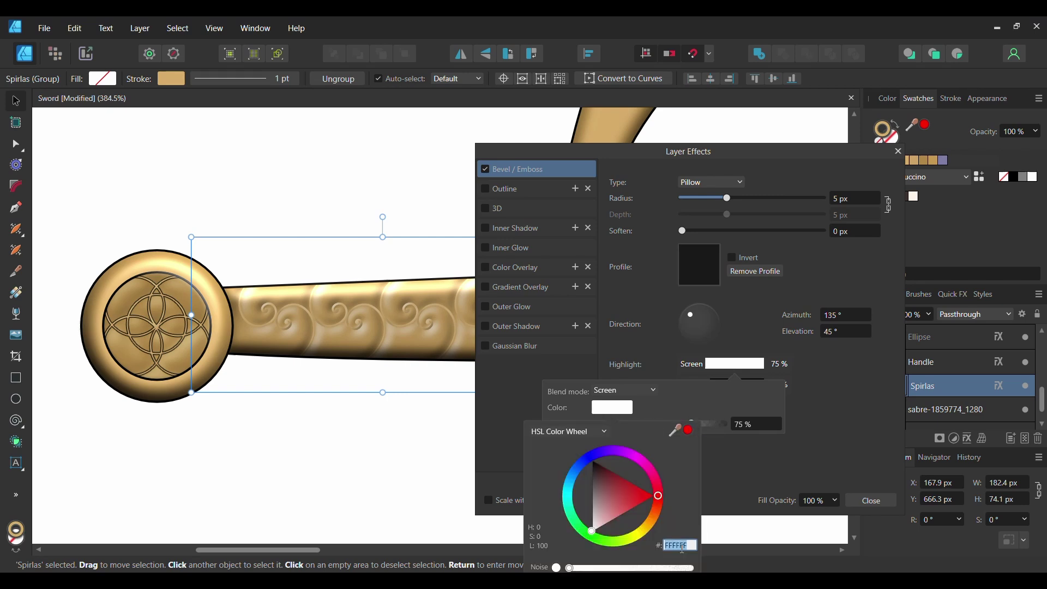
{"action": "type", "text": "b0923e"}
{"action": "key", "text": "Return"}
{"action": "left_click", "coordinate": [818, 424]}
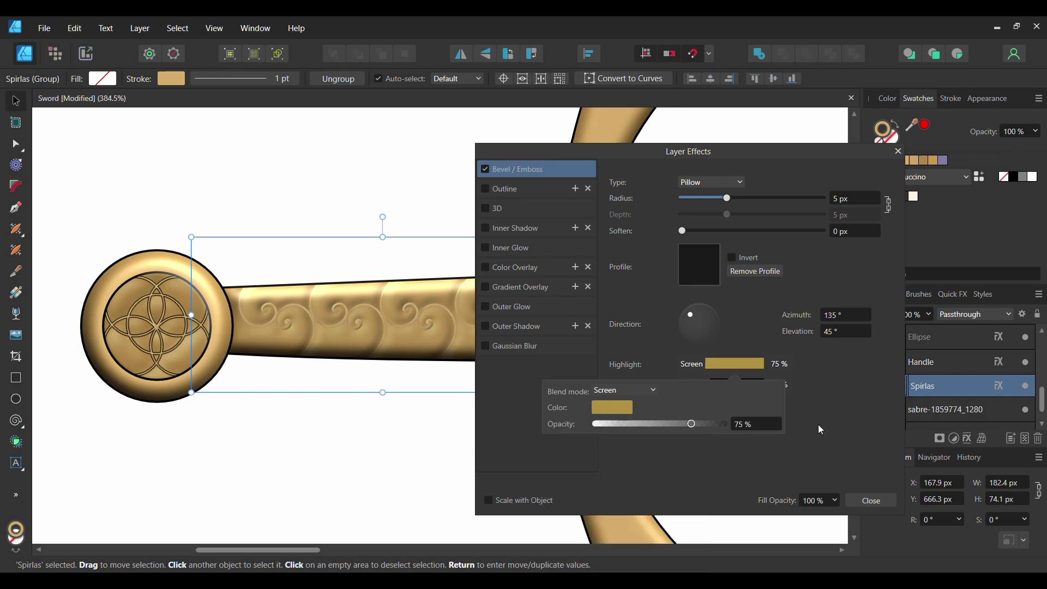
{"action": "left_click", "coordinate": [818, 424]}
Unlink depth and set bevel radius 1.6 px, depth 8.6 px and soften 1.7 px.
{"action": "left_click", "coordinate": [893, 205]}
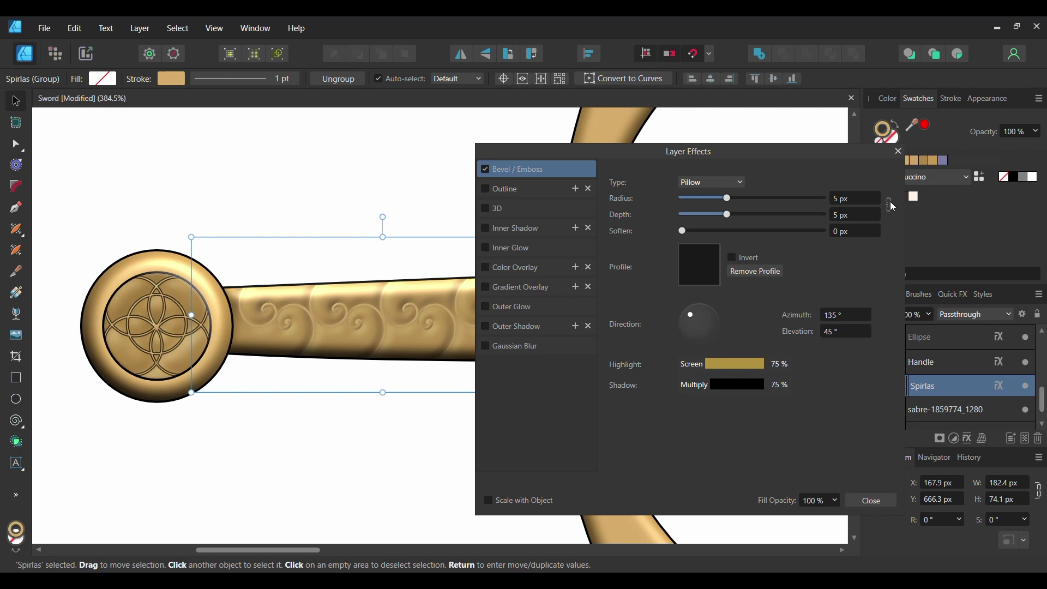
{"action": "left_click", "coordinate": [867, 198]}
{"action": "type", "text": "1"}
{"action": "left_click", "coordinate": [856, 215]}
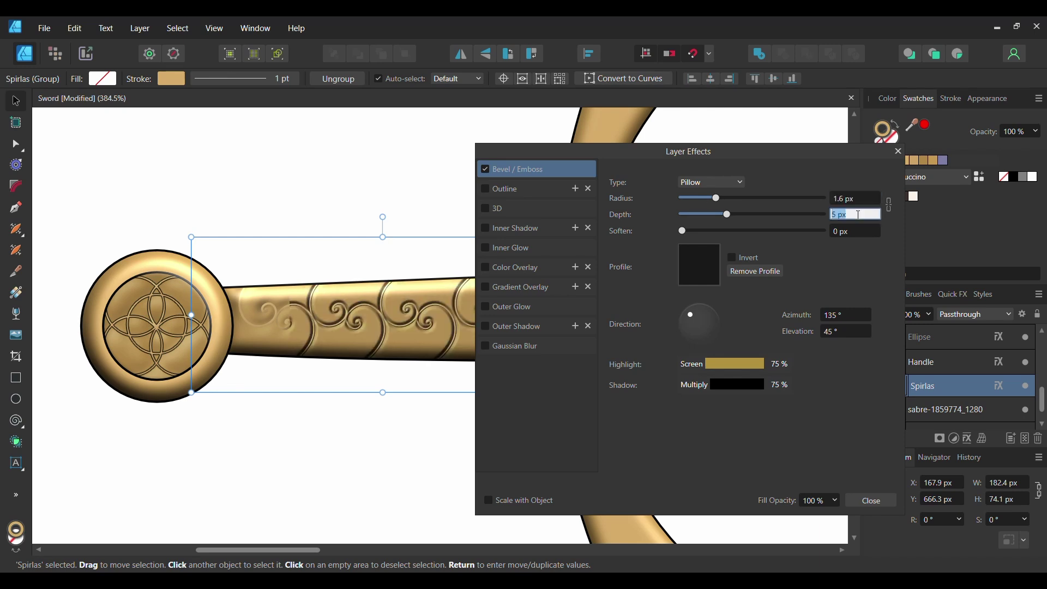
{"action": "type", "text": "8.6"}
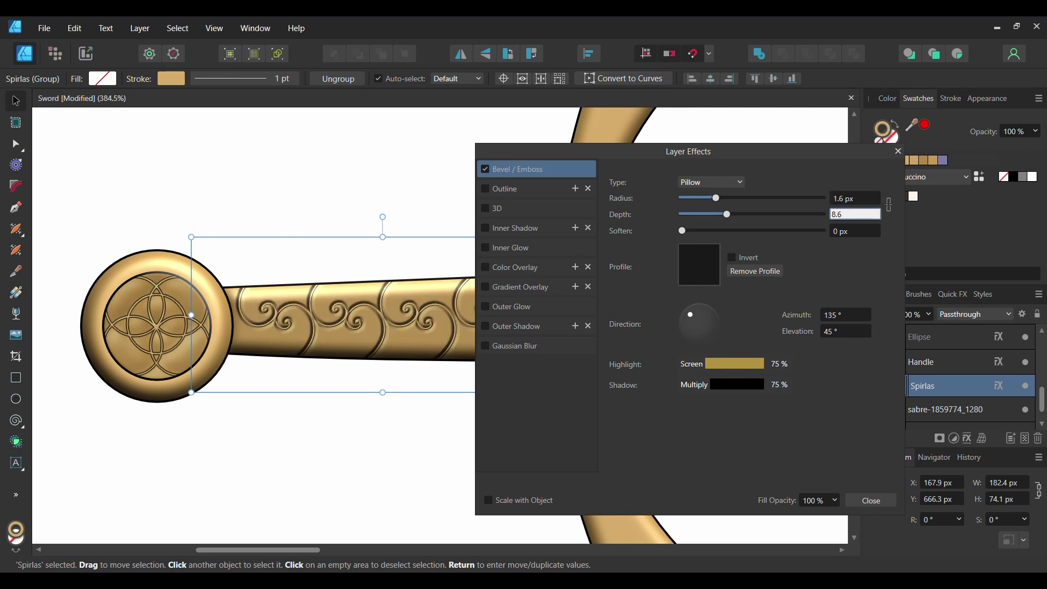
{"action": "left_click", "coordinate": [847, 231]}
{"action": "type", "text": "1.7"}
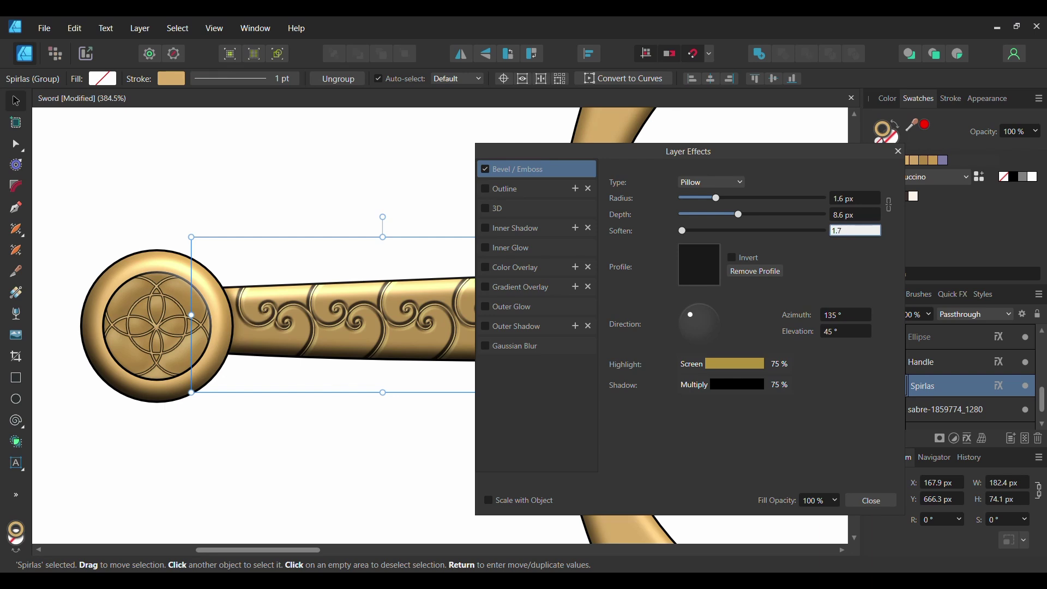
{"action": "key", "text": "Return"}
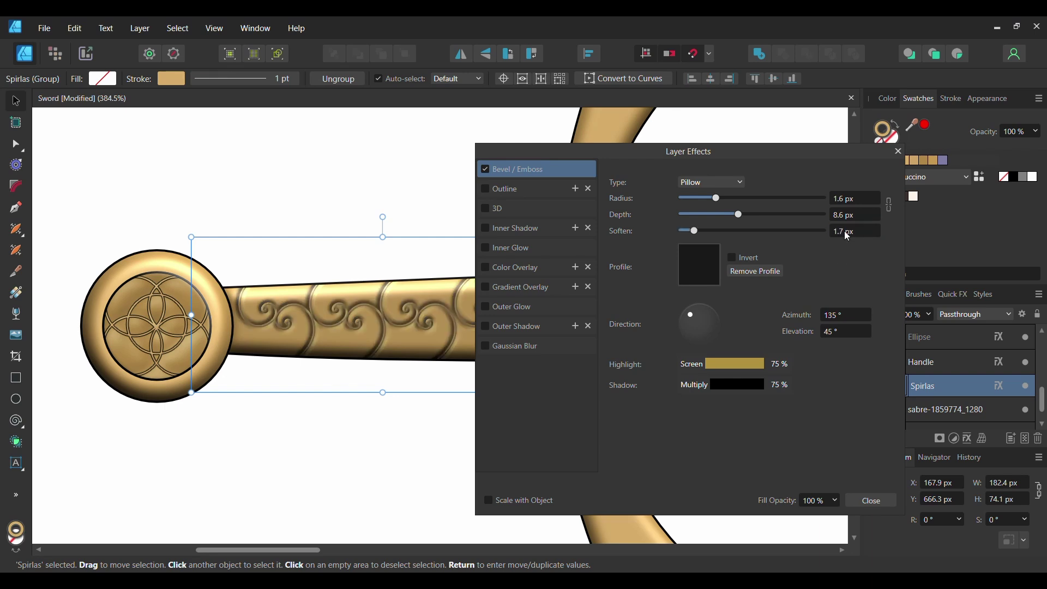
Light the bevel at 133.6° azimuth, 34.3° elevation, scale with object, 66% fill opacity.
{"action": "left_click", "coordinate": [838, 319]}
{"action": "type", "text": "133.6"}
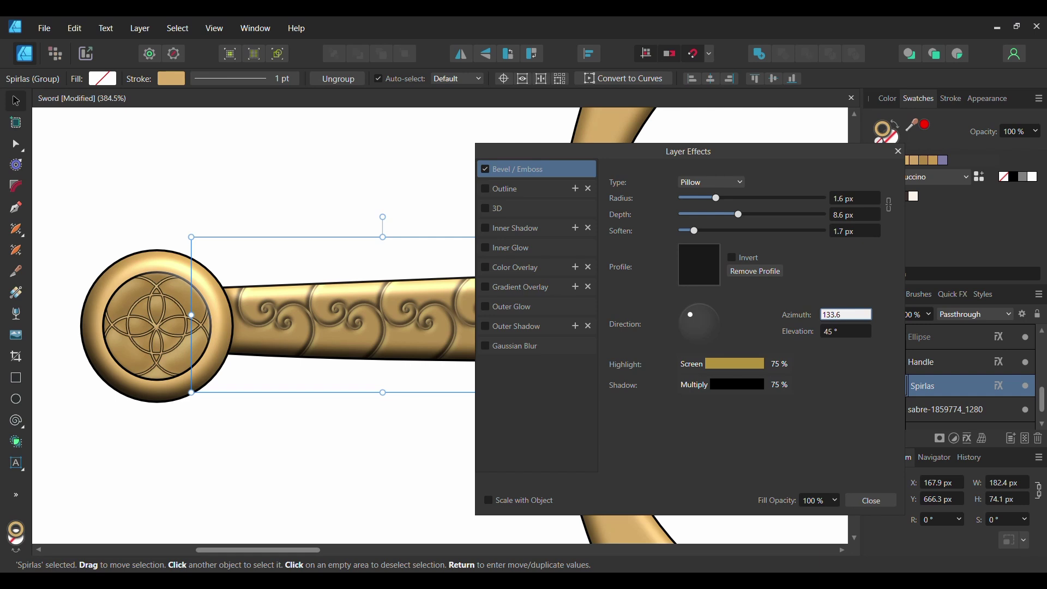
{"action": "key", "text": "Return"}
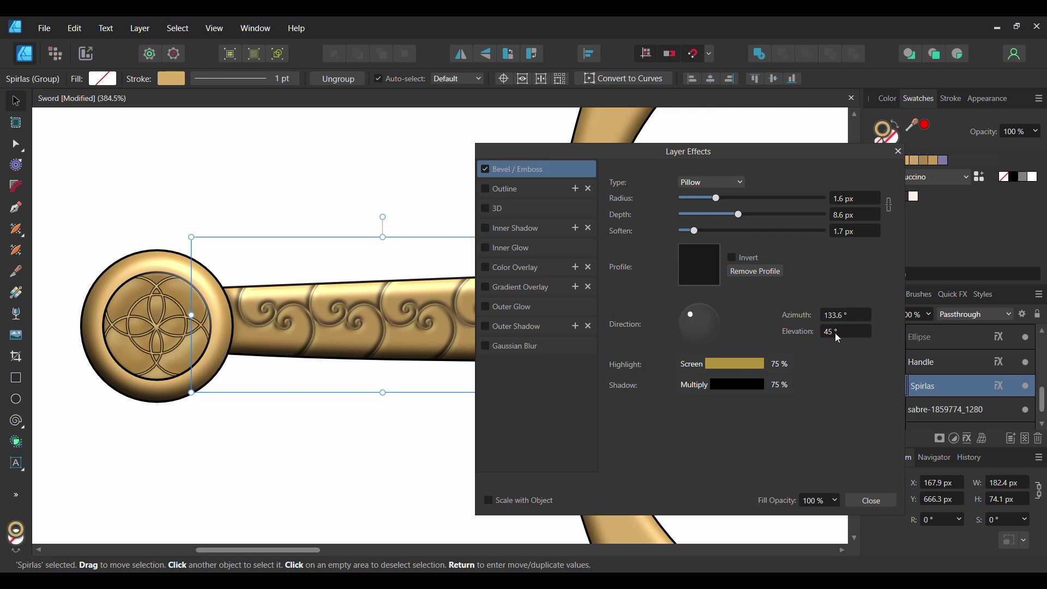
{"action": "left_click", "coordinate": [838, 333]}
{"action": "type", "text": "34.3"}
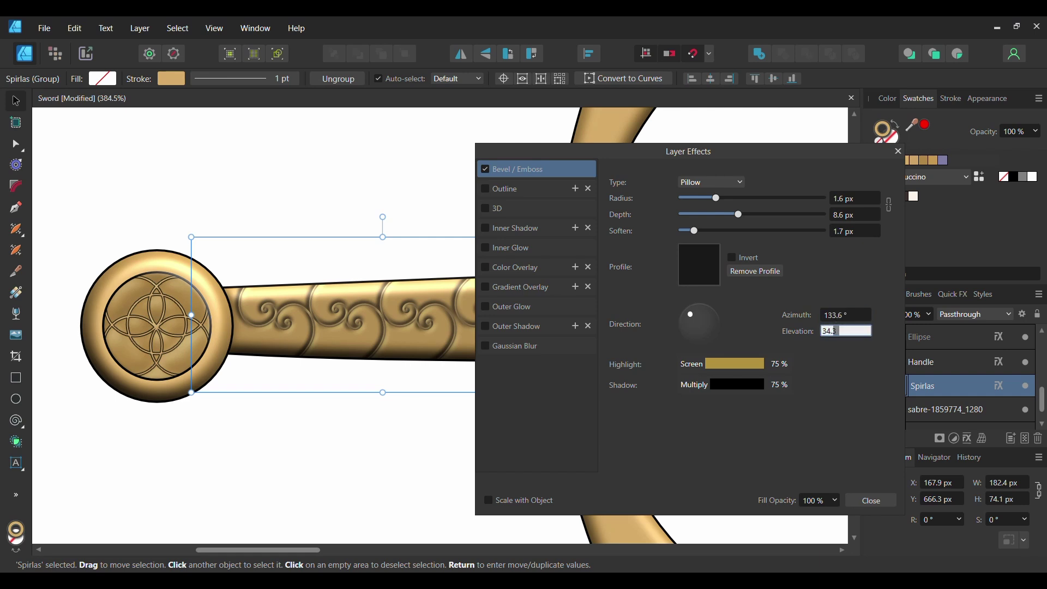
{"action": "key", "text": "Return"}
{"action": "left_click", "coordinate": [488, 501]}
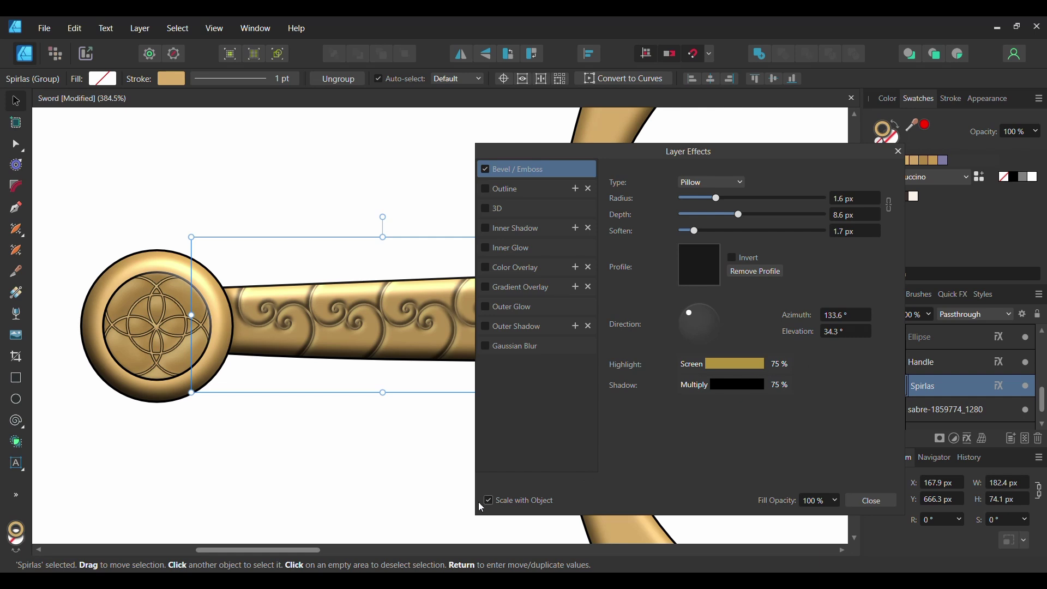
{"action": "left_click", "coordinate": [818, 506]}
{"action": "type", "text": "66"}
{"action": "key", "text": "Return"}
Close Layer Effects, stretch the spiral group wider on both sides, then deselect it.
{"action": "left_click", "coordinate": [873, 500]}
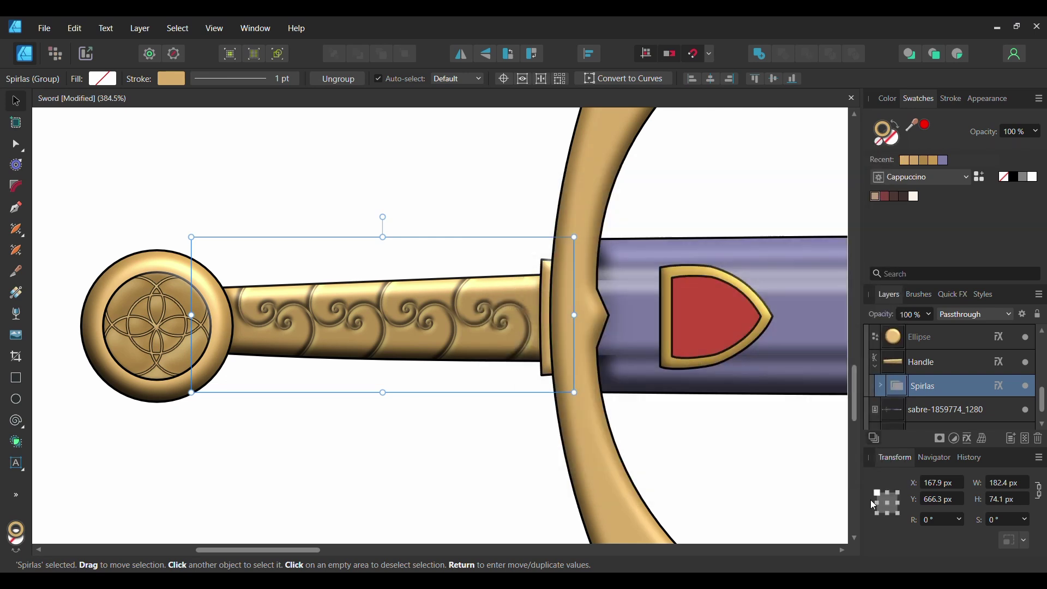
{"action": "scroll", "coordinate": [529, 347], "scroll_direction": "down", "scroll_amount": 1}
{"action": "left_click_drag", "start_coordinate": [530, 347], "coordinate": [543, 346]}
{"action": "left_click_drag", "start_coordinate": [209, 347], "coordinate": [195, 347]}
{"action": "left_click", "coordinate": [221, 212]}
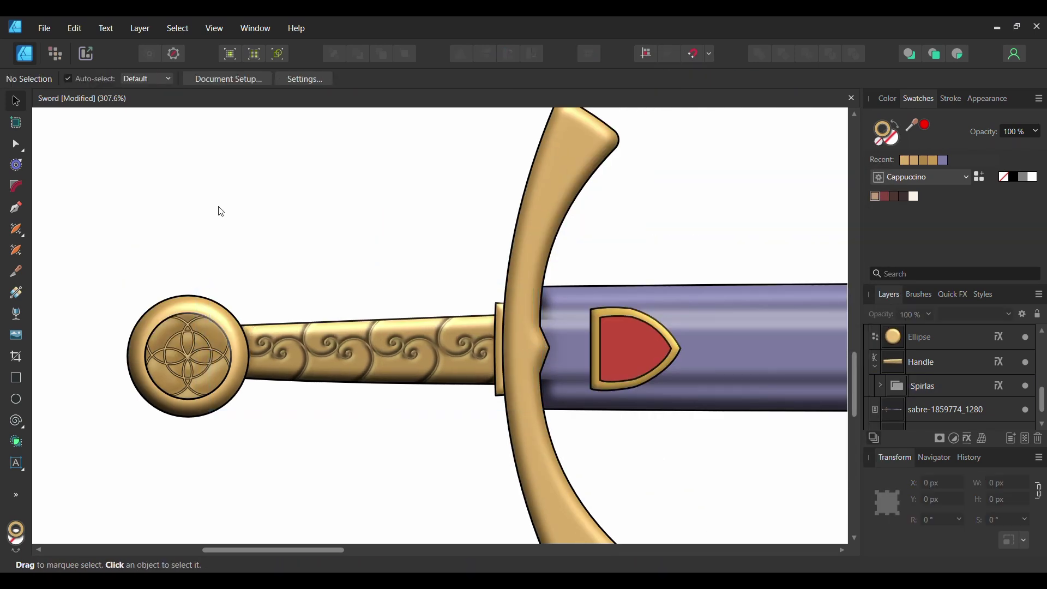
Set the Spiral Tool to the Plotted style with a darker gold AC9562 stroke.
{"action": "left_click", "coordinate": [17, 424]}
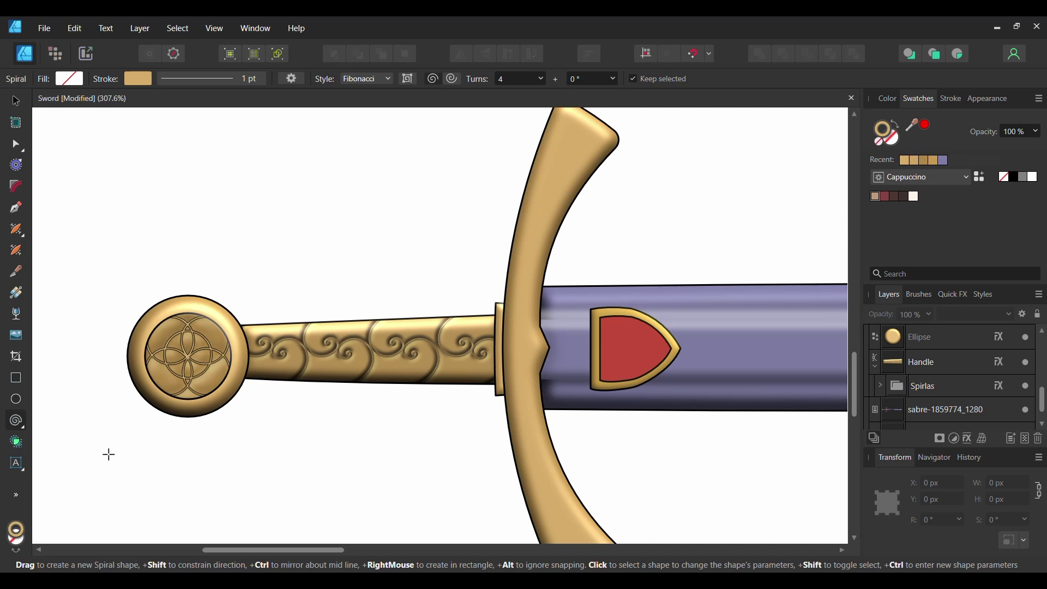
{"action": "left_click", "coordinate": [364, 78]}
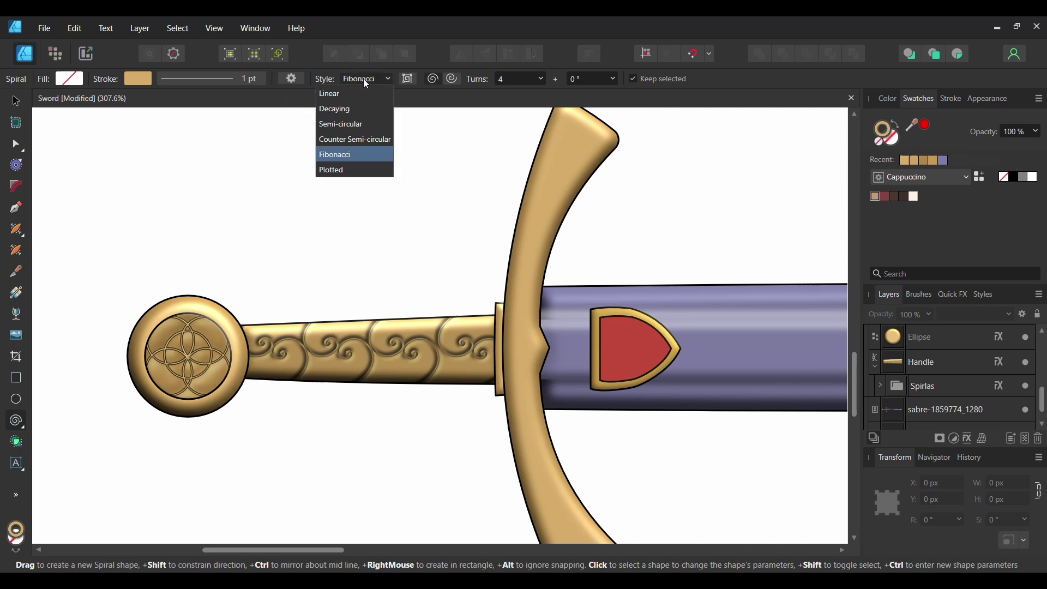
{"action": "left_click", "coordinate": [360, 172]}
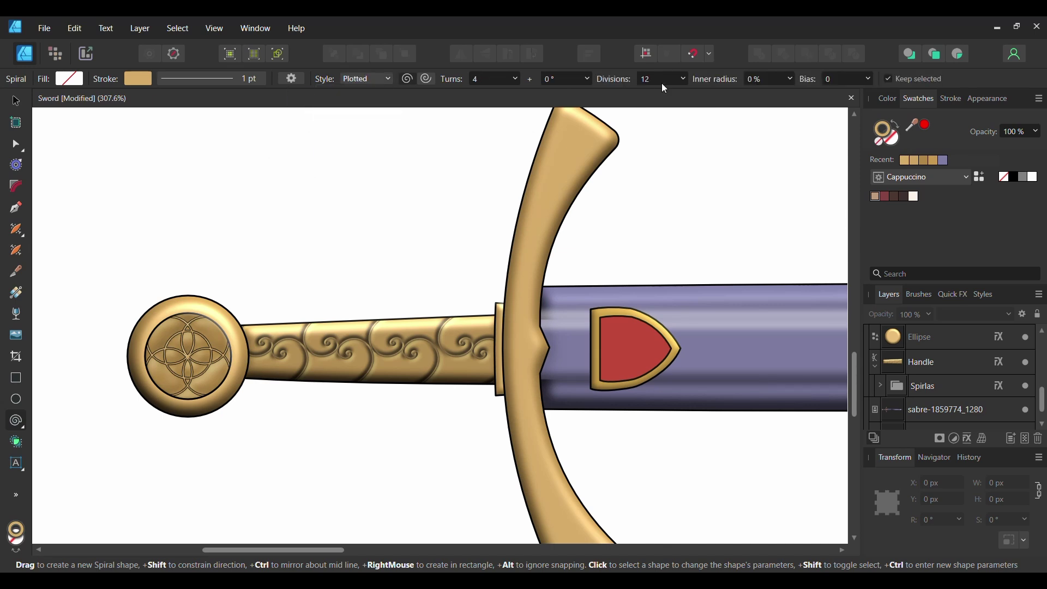
{"action": "double_click", "coordinate": [875, 128]}
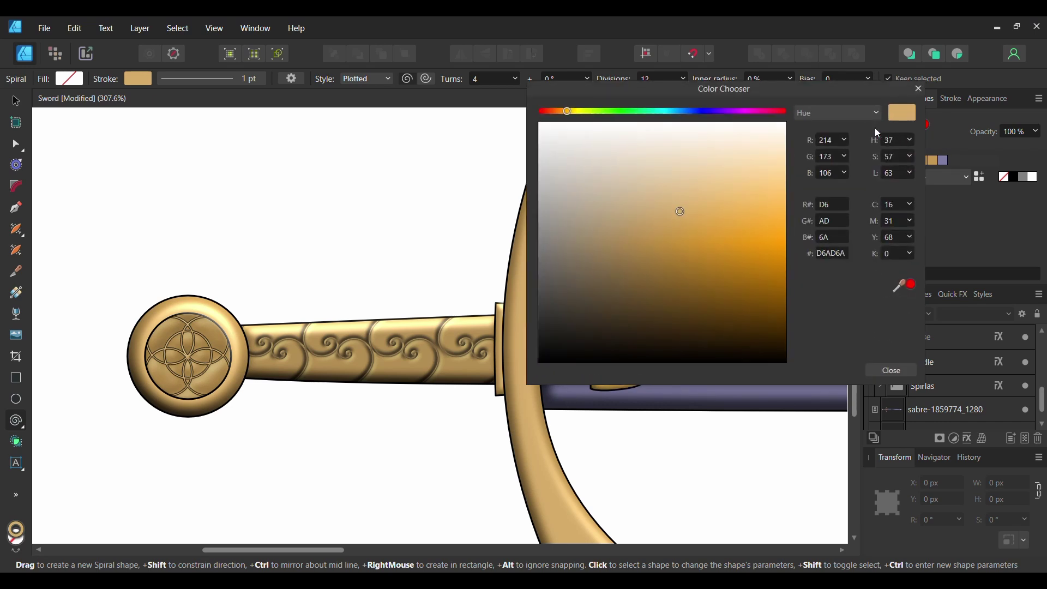
{"action": "left_click", "coordinate": [825, 253]}
{"action": "type", "text": "ac9562"}
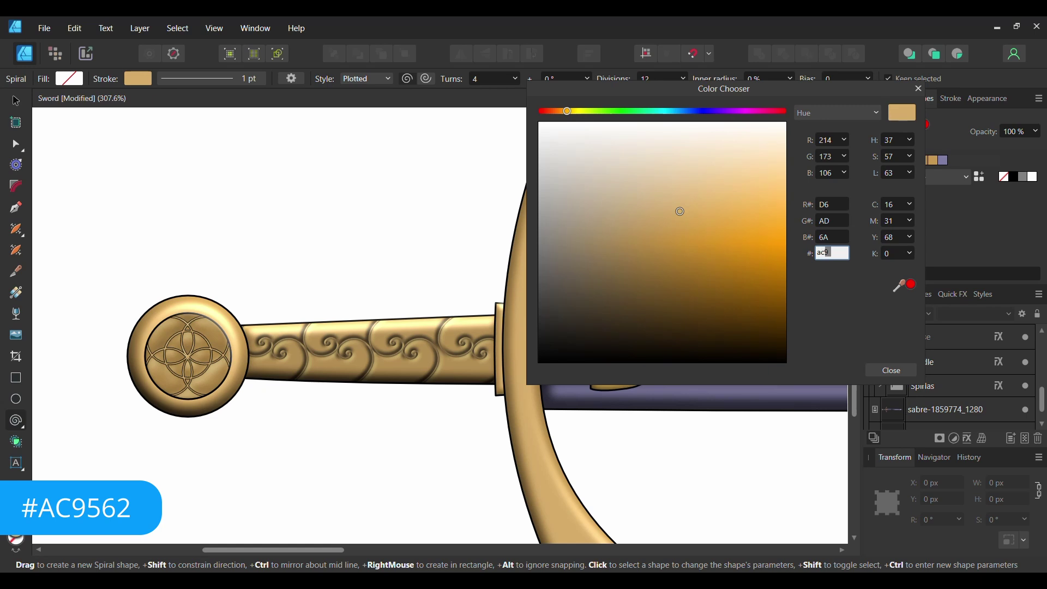
{"action": "key", "text": "Return"}
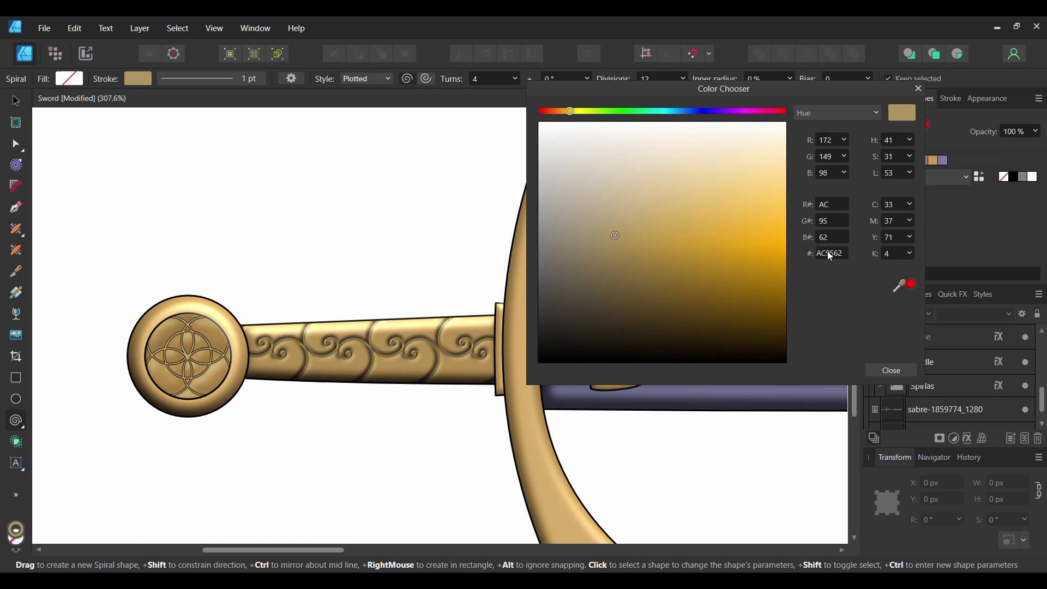
{"action": "left_click", "coordinate": [892, 369]}
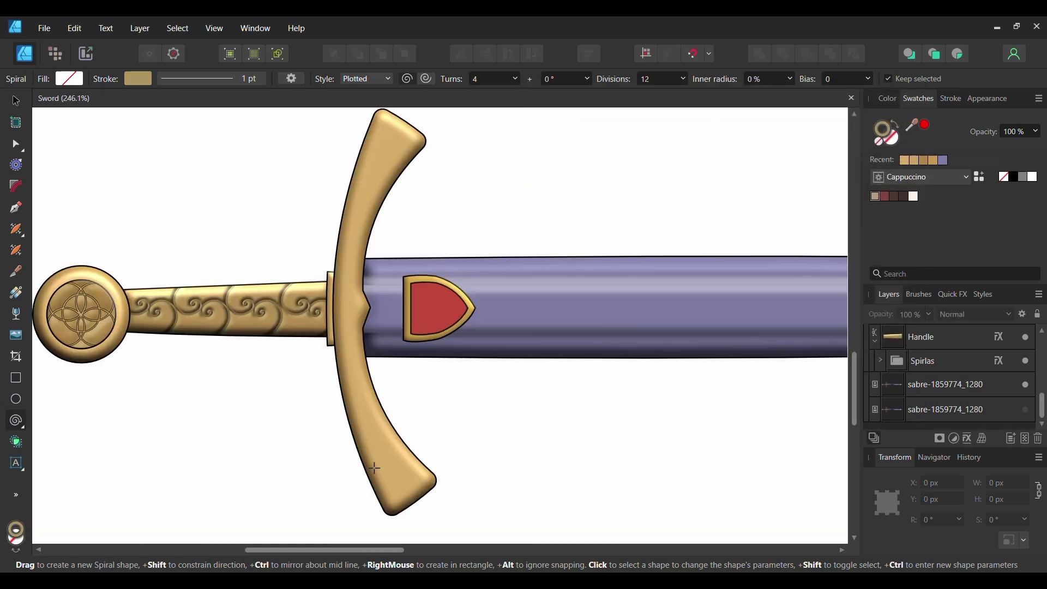
Draw plotted spirals along the crossguard, then select and group them.
{"action": "left_click_drag", "start_coordinate": [374, 468], "coordinate": [423, 507]}
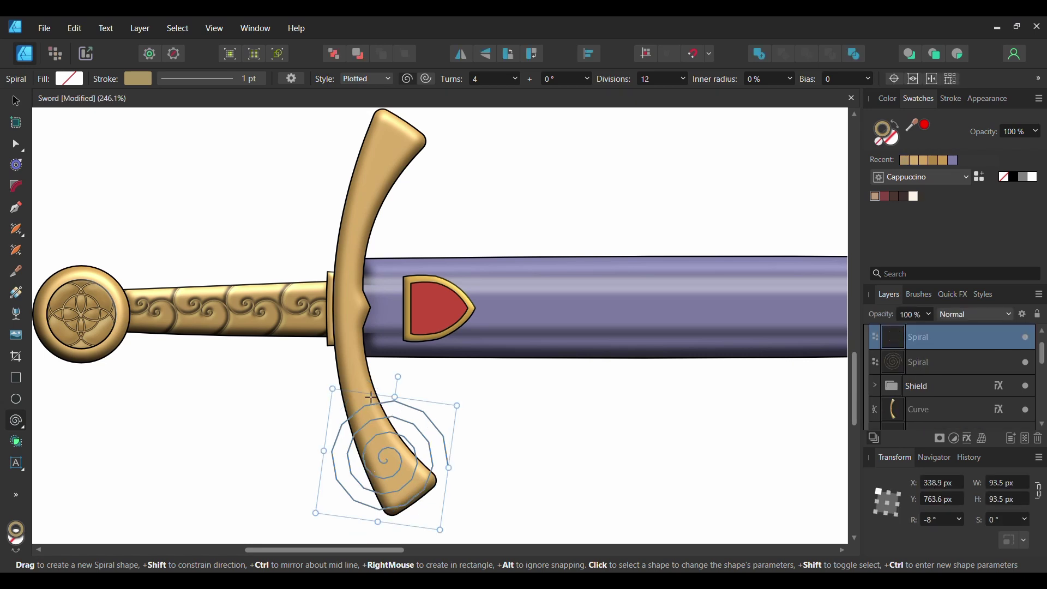
{"action": "left_click_drag", "start_coordinate": [370, 393], "coordinate": [414, 173]}
{"action": "scroll", "coordinate": [603, 166], "scroll_direction": "down", "scroll_amount": 2}
{"action": "left_click_drag", "start_coordinate": [281, 161], "coordinate": [409, 442]}
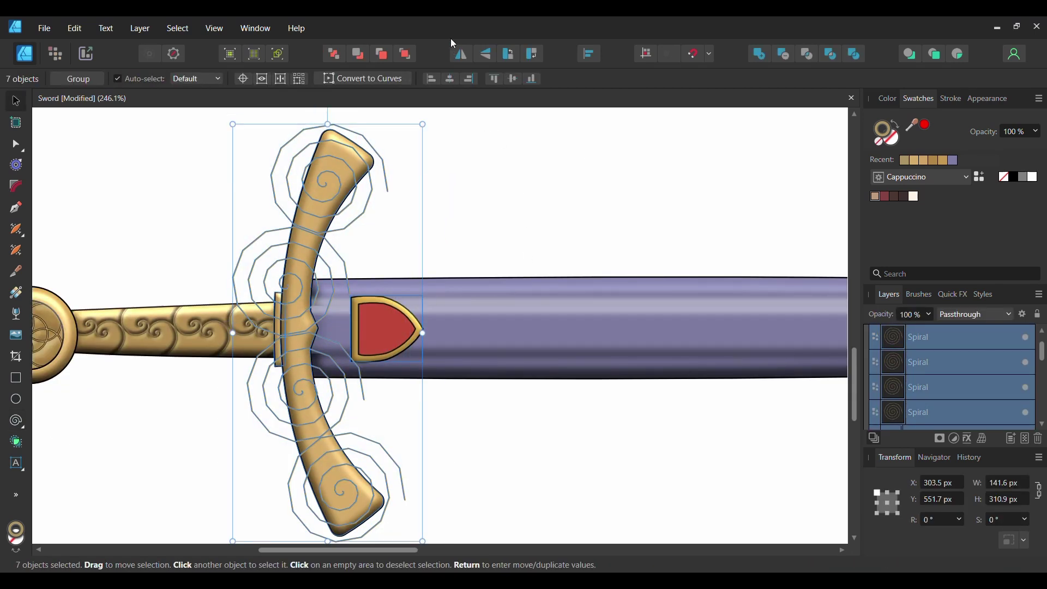
{"action": "key", "text": "ctrl+g"}
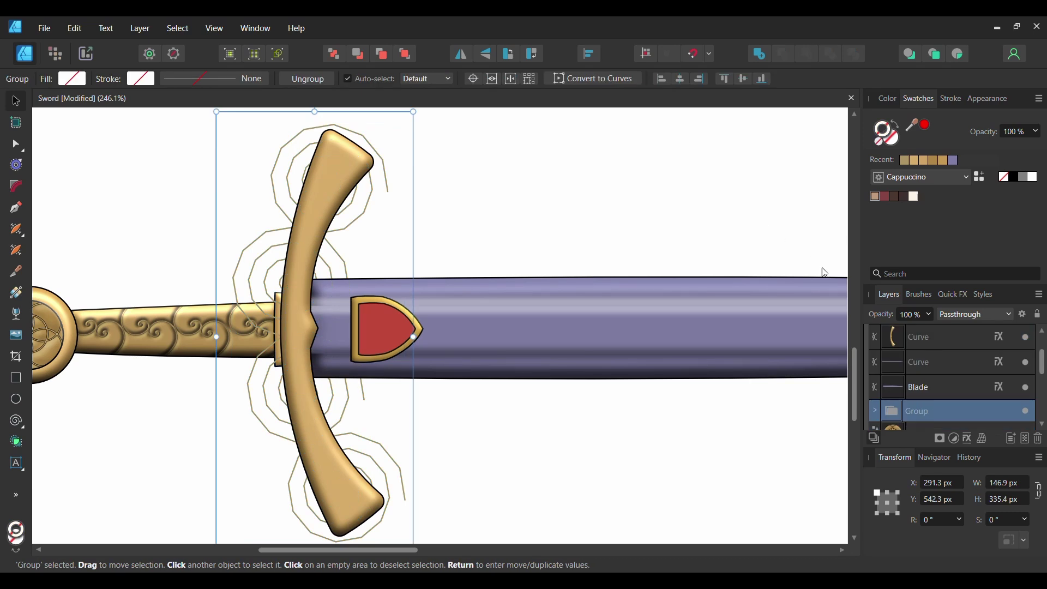
Nest the spiral group inside the crossguard shape and name it 'Spirals 2'.
{"action": "left_click_drag", "start_coordinate": [927, 407], "coordinate": [912, 340]}
{"action": "left_click", "coordinate": [876, 343]}
{"action": "double_click", "coordinate": [946, 360]}
{"action": "type", "text": "Spirals 2"}
{"action": "key", "text": "Return"}
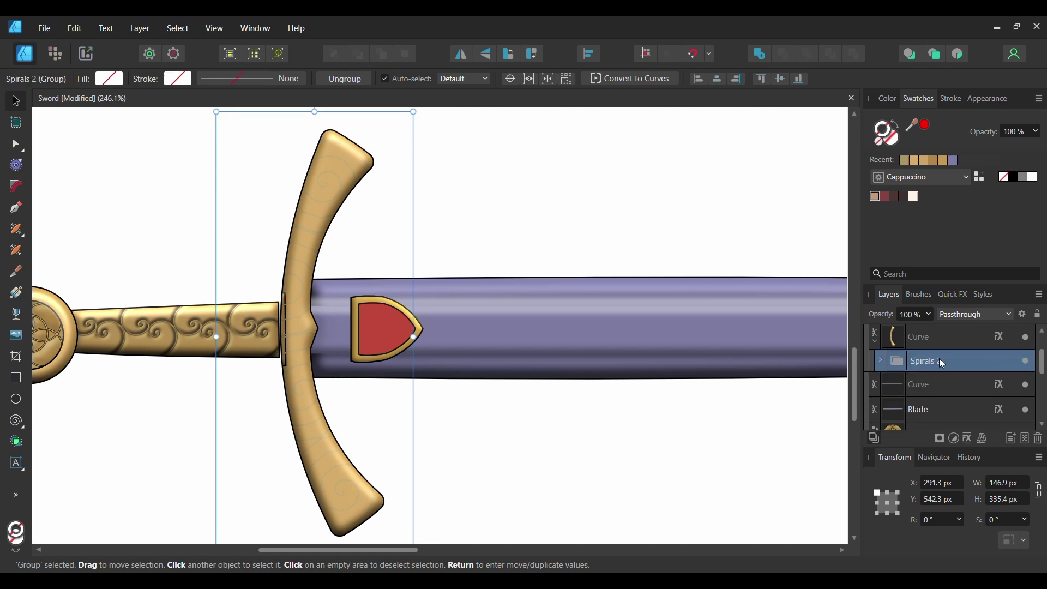
Give Spirals 2 an Outer bevel with radius 3.3, depth 8.4 and soften 3.4 px.
{"action": "scroll", "coordinate": [943, 360], "scroll_direction": "up", "scroll_amount": 2}
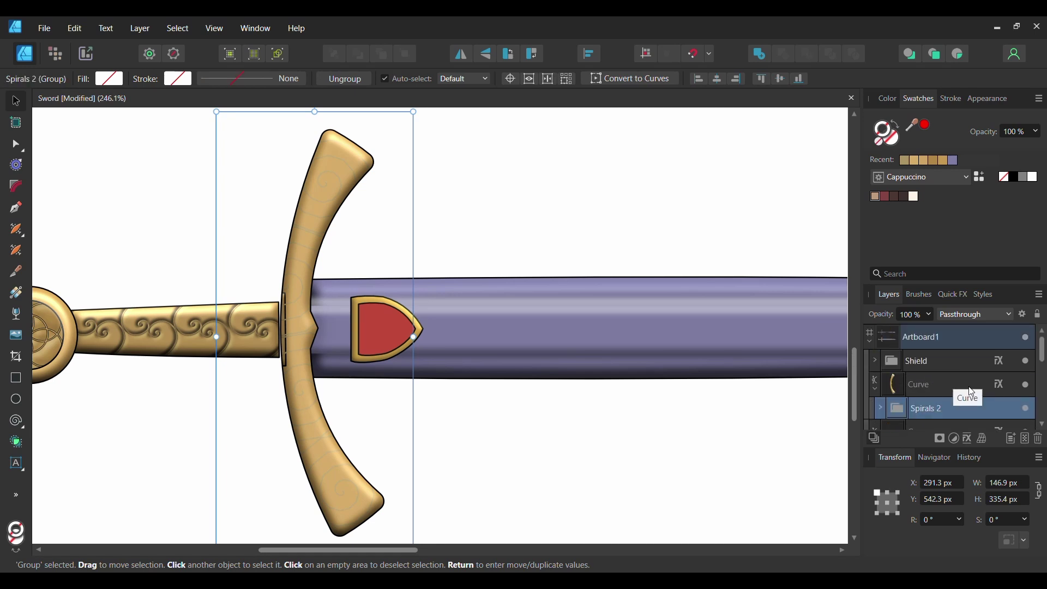
{"action": "scroll", "coordinate": [972, 392], "scroll_direction": "down", "scroll_amount": 3}
{"action": "left_click", "coordinate": [968, 439]}
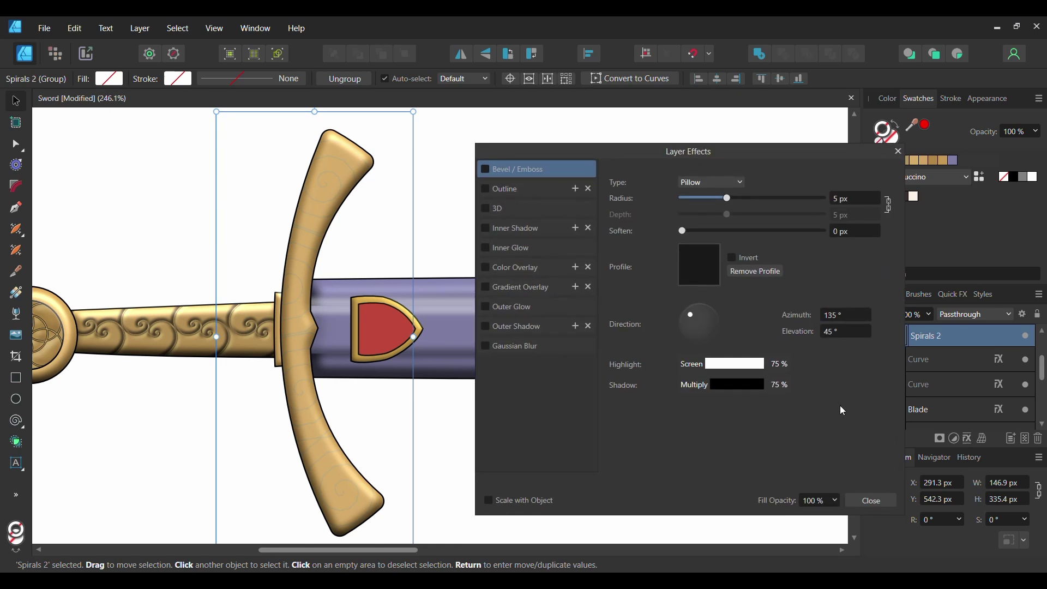
{"action": "left_click", "coordinate": [486, 169]}
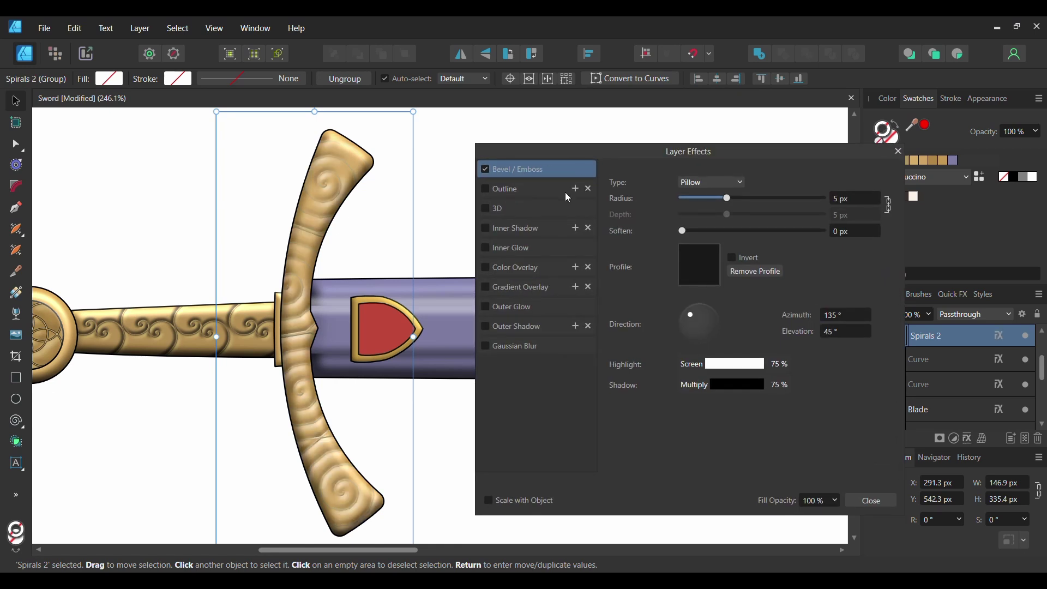
{"action": "left_click", "coordinate": [730, 185]}
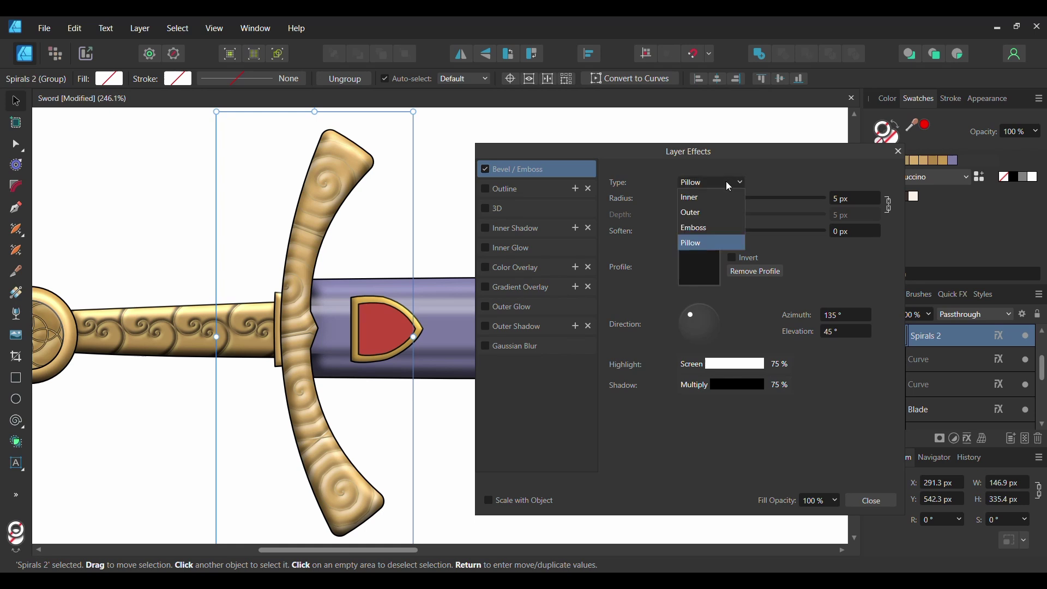
{"action": "left_click", "coordinate": [709, 212]}
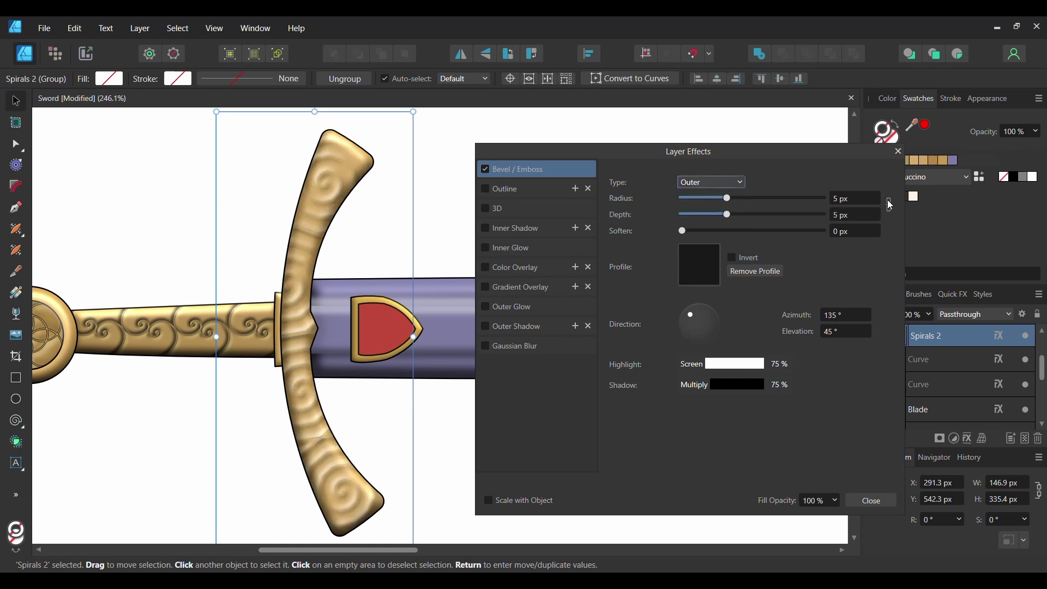
{"action": "left_click", "coordinate": [867, 199]}
{"action": "type", "text": "3.3"}
{"action": "key", "text": "Tab"}
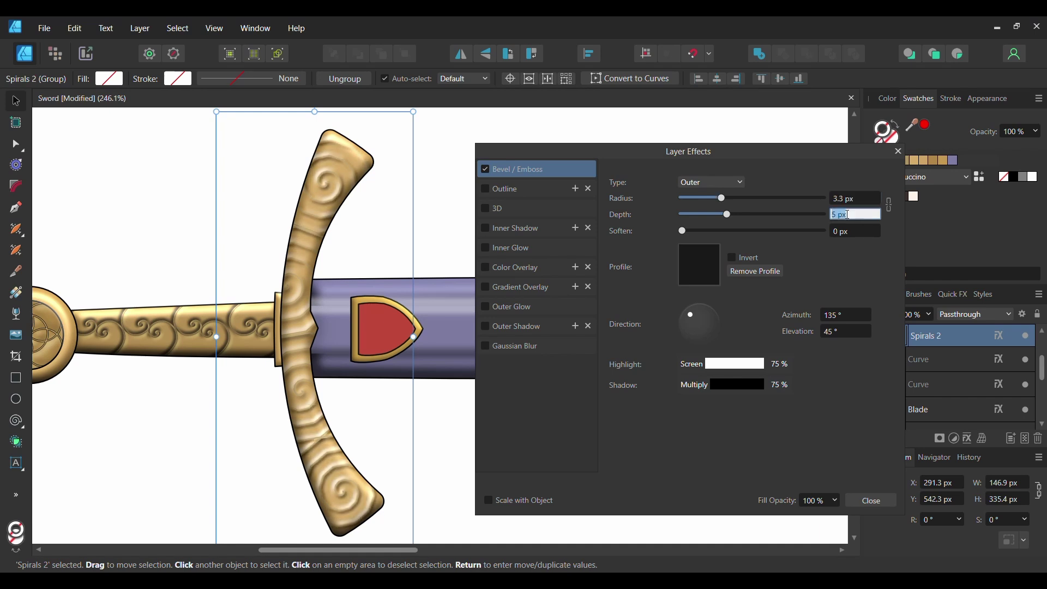
{"action": "type", "text": "8.4"}
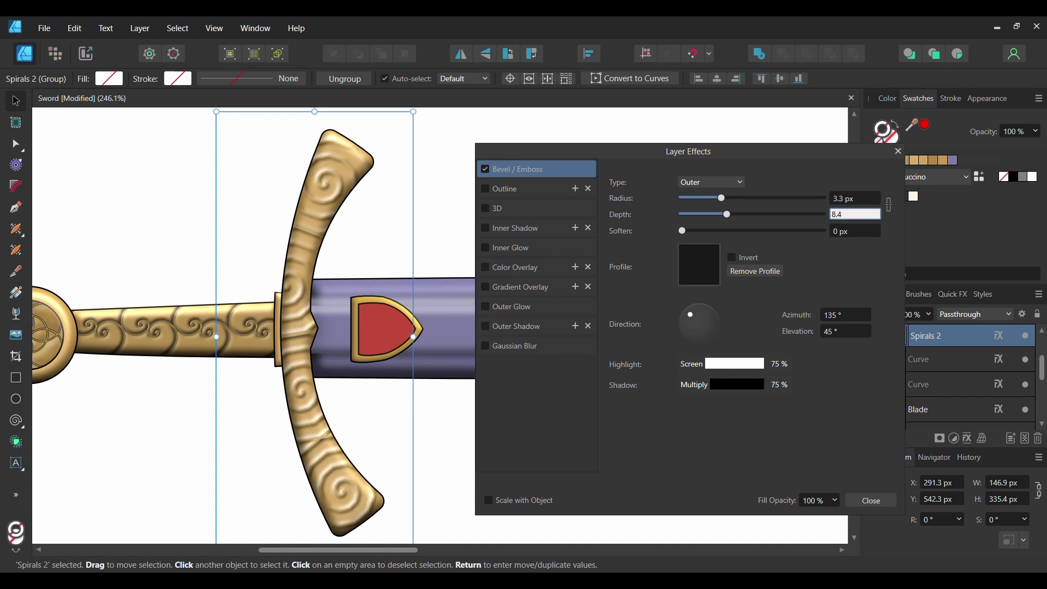
{"action": "key", "text": "Tab"}
{"action": "type", "text": "3.4"}
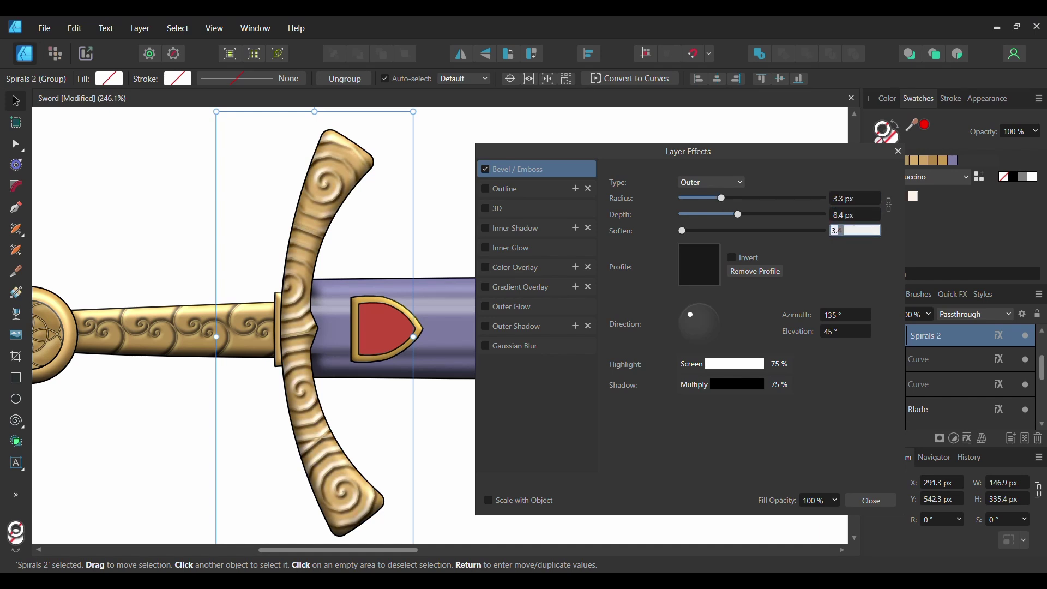
Set the bevel highlight to gold B0923E, lit at azimuth -68.6° and elevation 68.9°.
{"action": "left_click", "coordinate": [726, 366]}
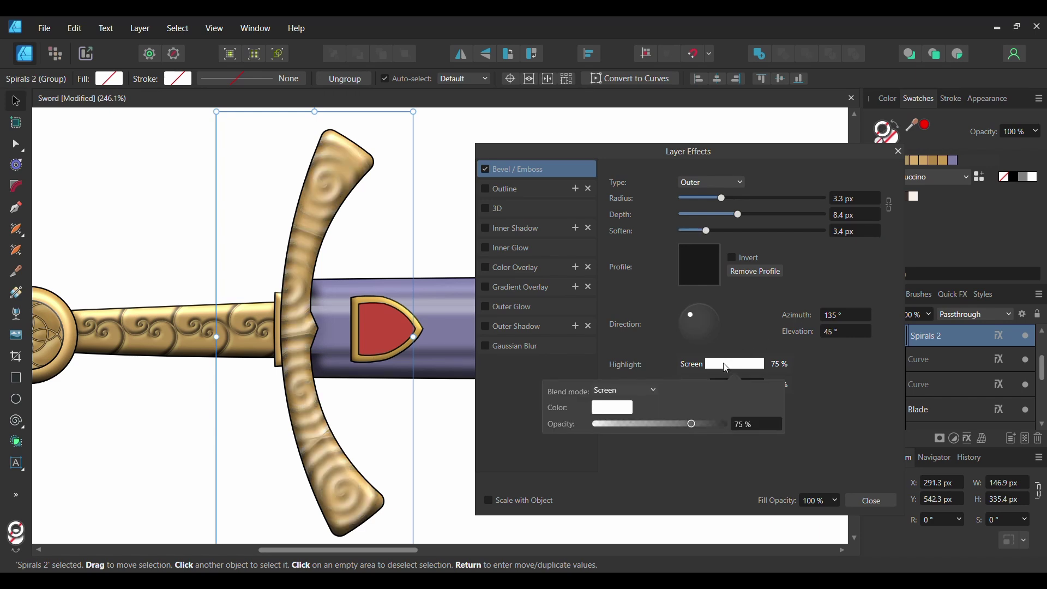
{"action": "left_click", "coordinate": [611, 407]}
{"action": "left_click", "coordinate": [679, 545]}
{"action": "type", "text": "b0"}
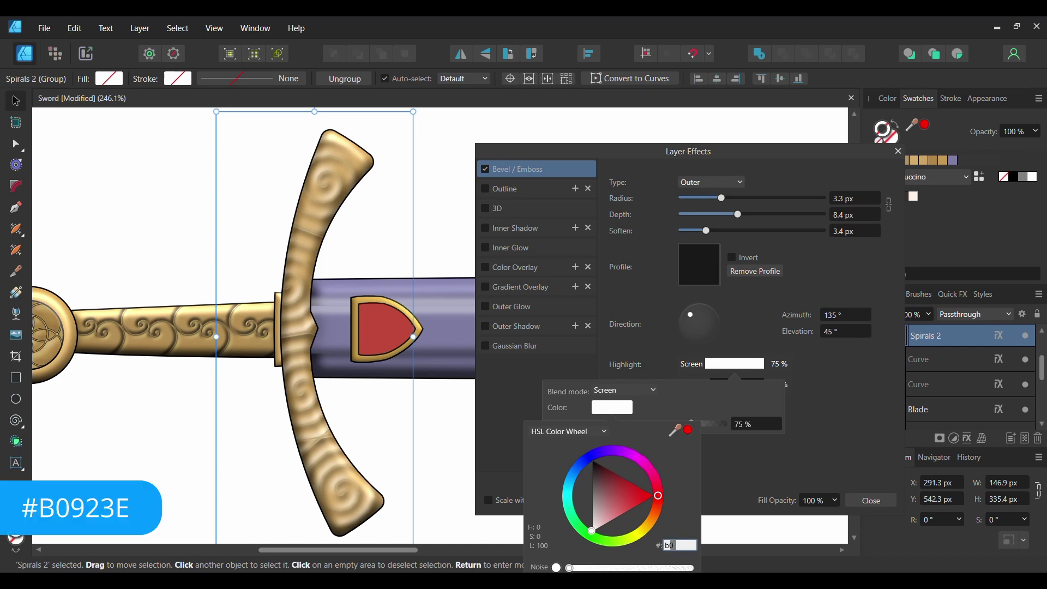
{"action": "type", "text": "923e"}
{"action": "left_click", "coordinate": [839, 313]}
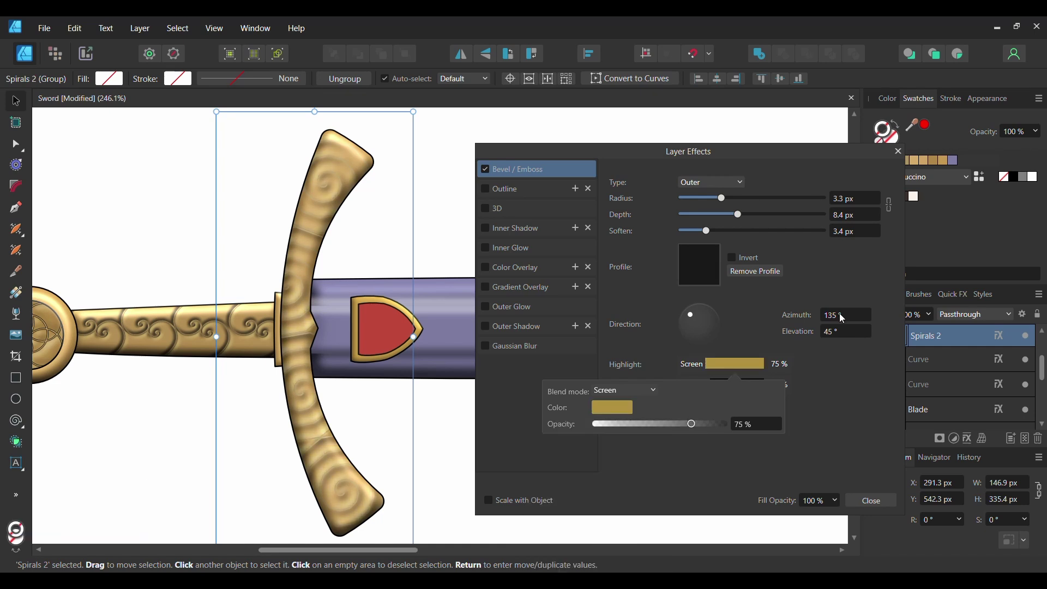
{"action": "left_click", "coordinate": [840, 313]}
{"action": "type", "text": "-68.6"}
{"action": "left_click", "coordinate": [849, 332]}
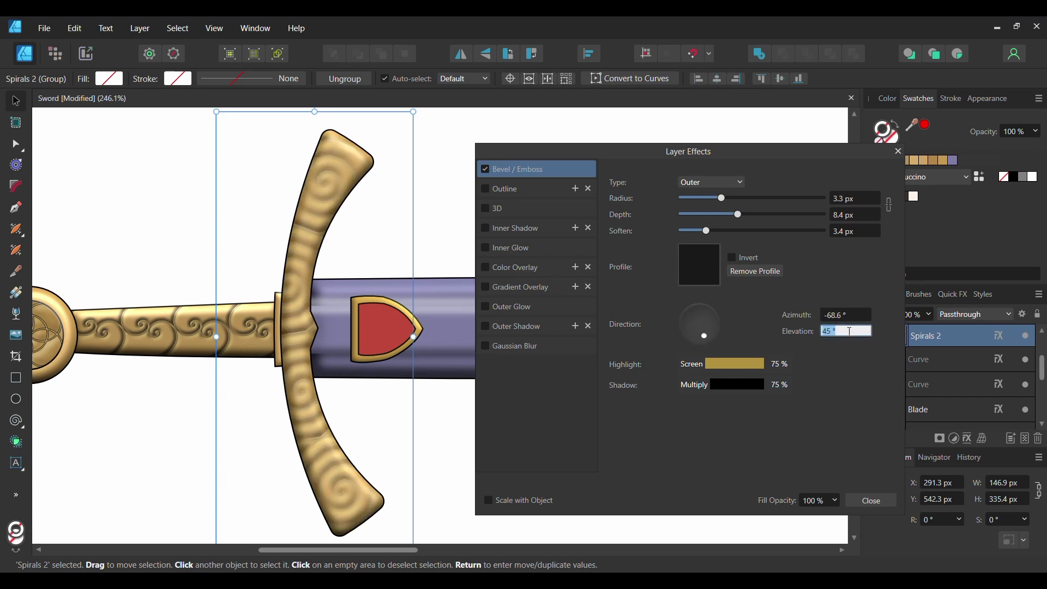
{"action": "type", "text": "68.9"}
{"action": "key", "text": "Return"}
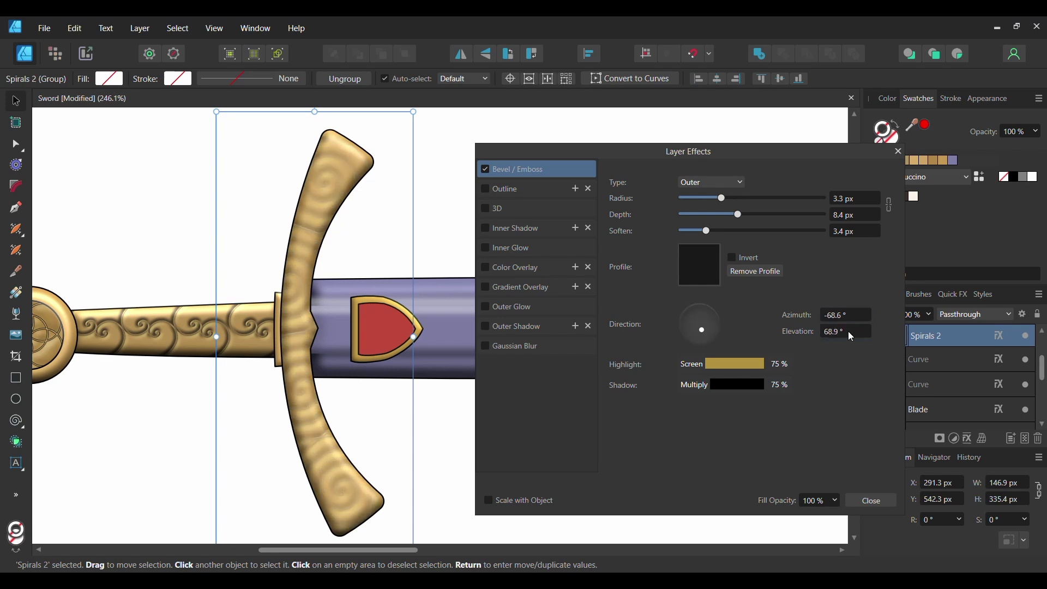
Add a 0.5 px outline at 90% opacity and close Layer Effects.
{"action": "left_click", "coordinate": [485, 189]}
{"action": "left_click", "coordinate": [519, 190]}
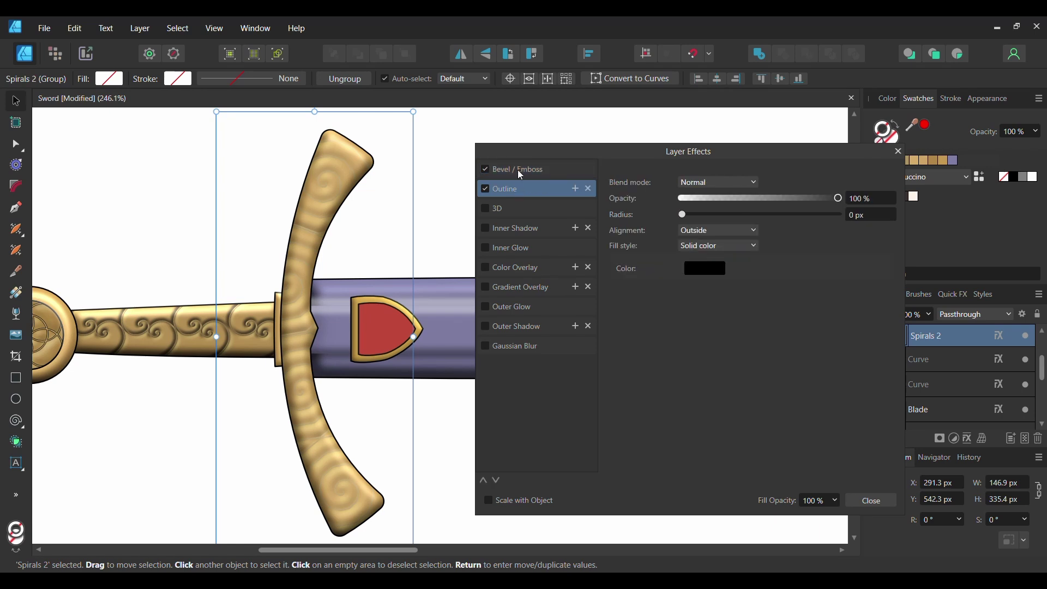
{"action": "left_click", "coordinate": [872, 214]}
{"action": "type", "text": ".5"}
{"action": "key", "text": "Return"}
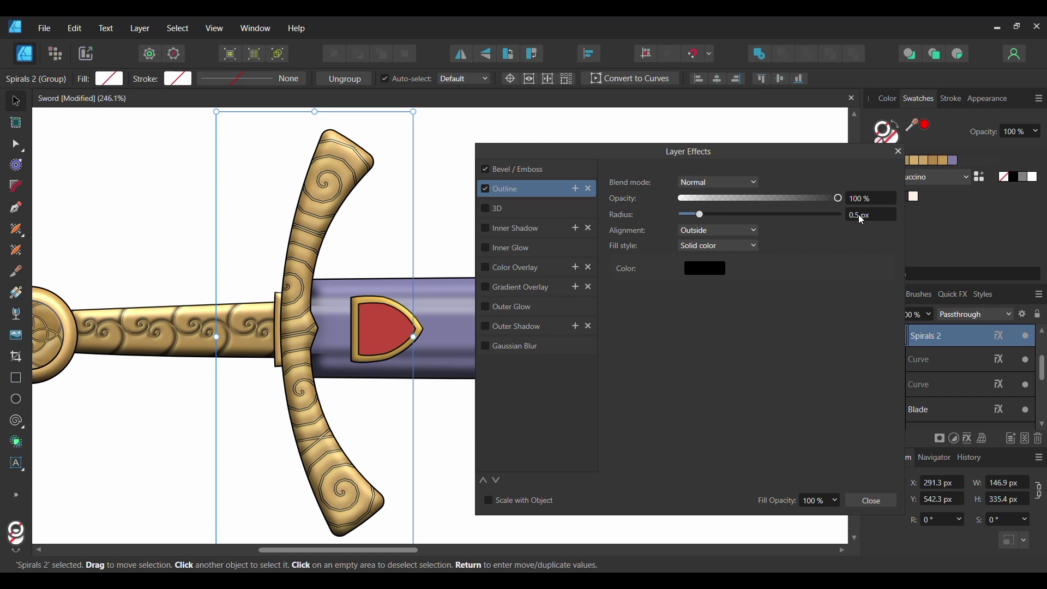
{"action": "left_click", "coordinate": [871, 198]}
{"action": "type", "text": "90"}
{"action": "key", "text": "Return"}
{"action": "left_click", "coordinate": [874, 500]}
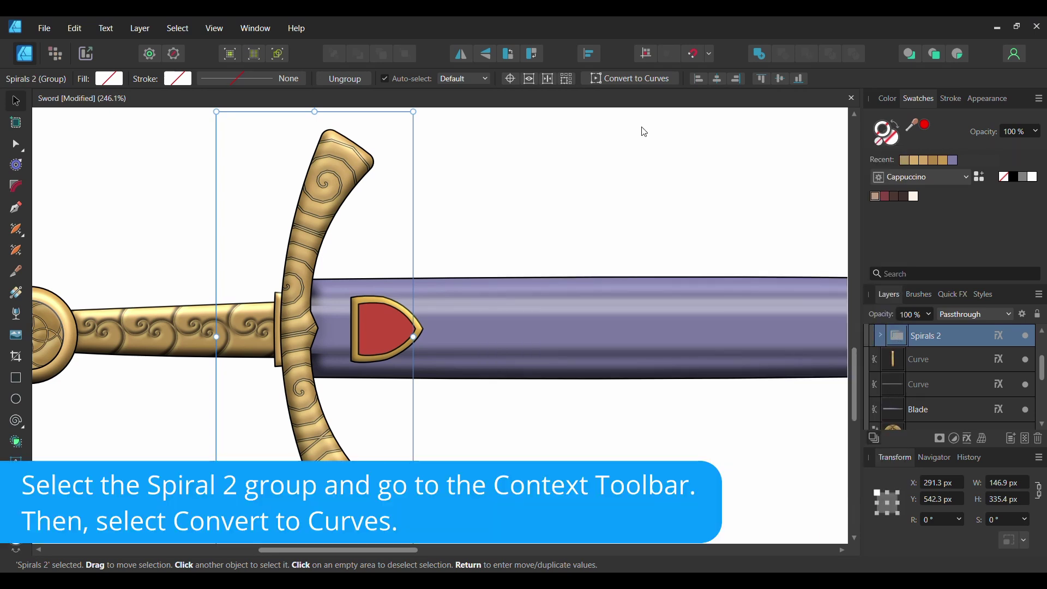
Convert Spirals 2 to curves and set the Spiral Tool to Semi-circular, keeping the AC9562 stroke.
{"action": "left_click", "coordinate": [622, 80]}
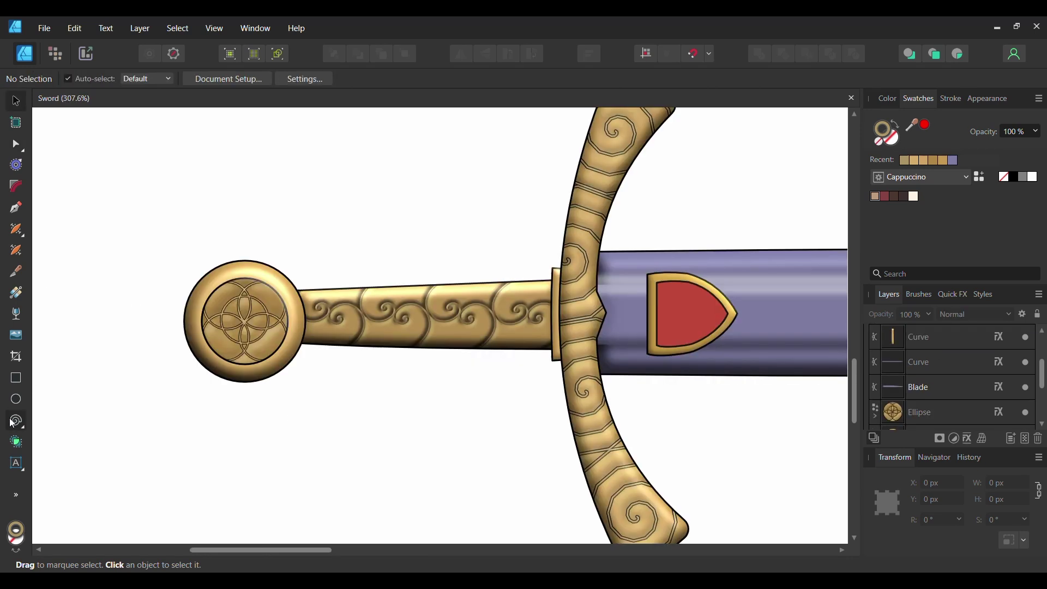
{"action": "left_click", "coordinate": [16, 421]}
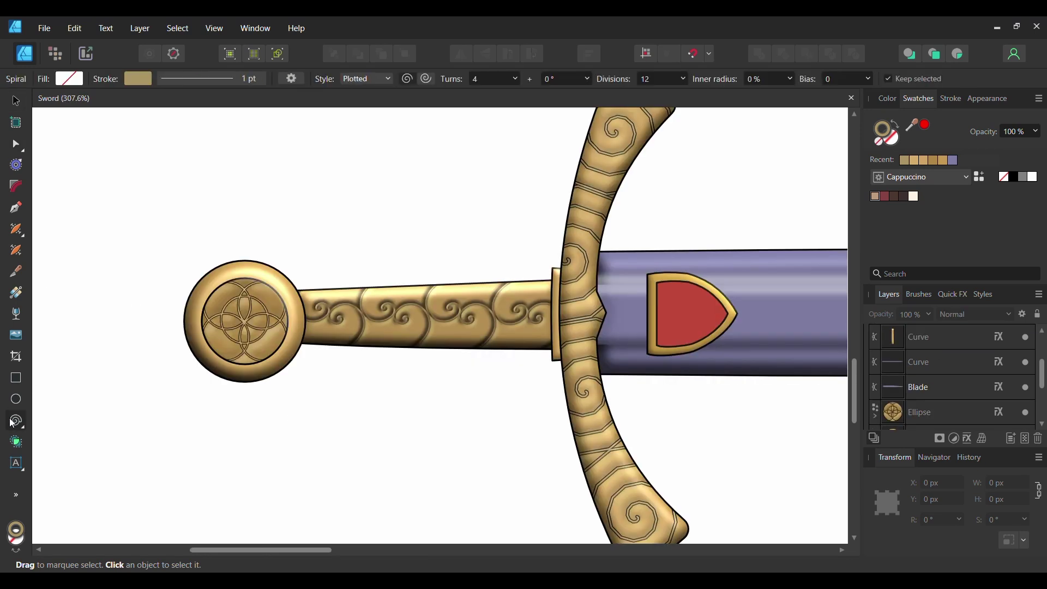
{"action": "double_click", "coordinate": [881, 133]}
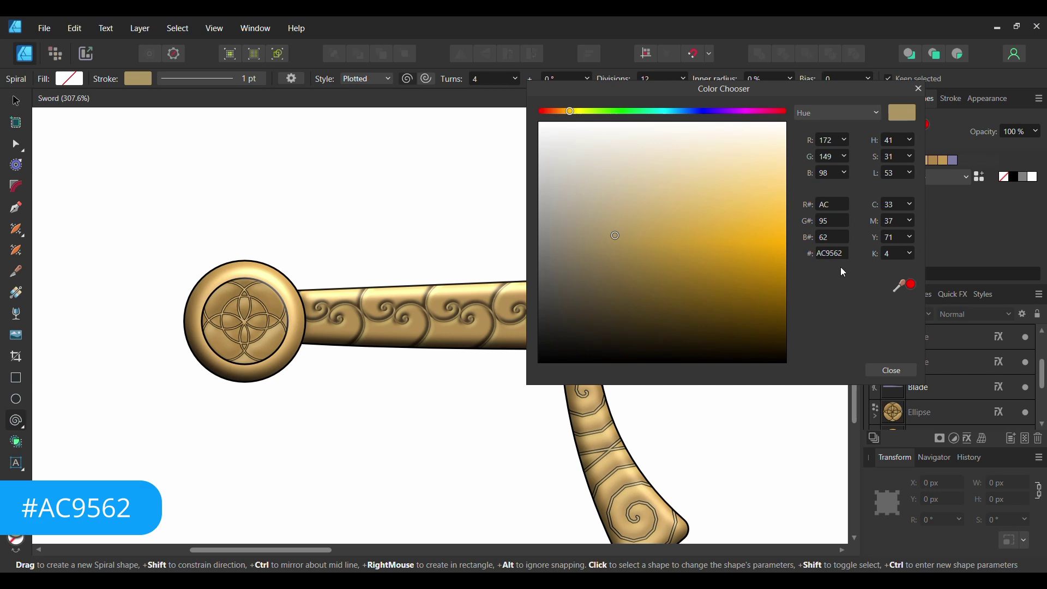
{"action": "left_click", "coordinate": [898, 373]}
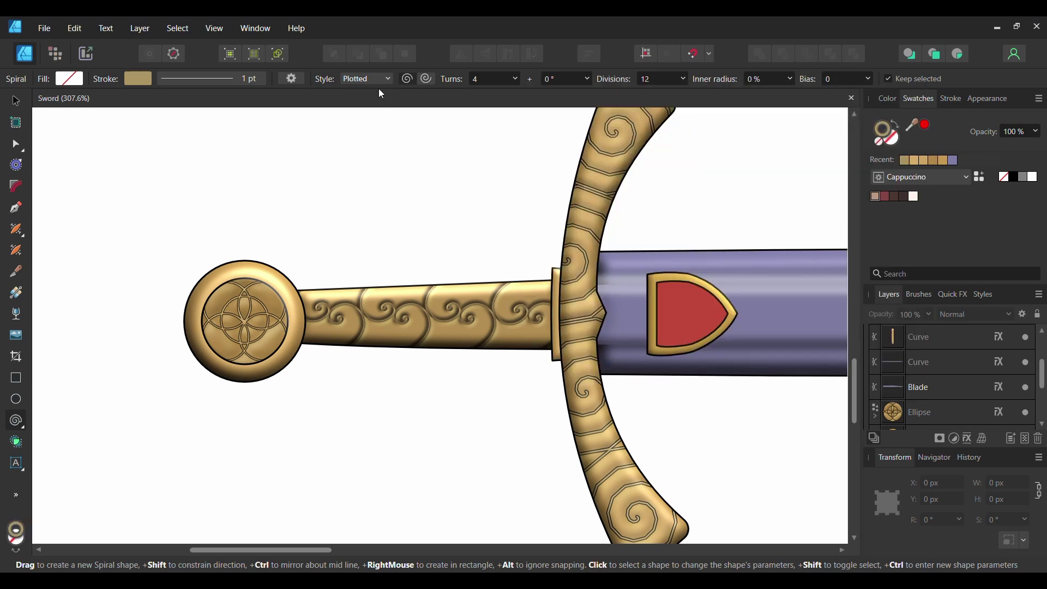
{"action": "left_click", "coordinate": [364, 78]}
{"action": "left_click", "coordinate": [364, 124]}
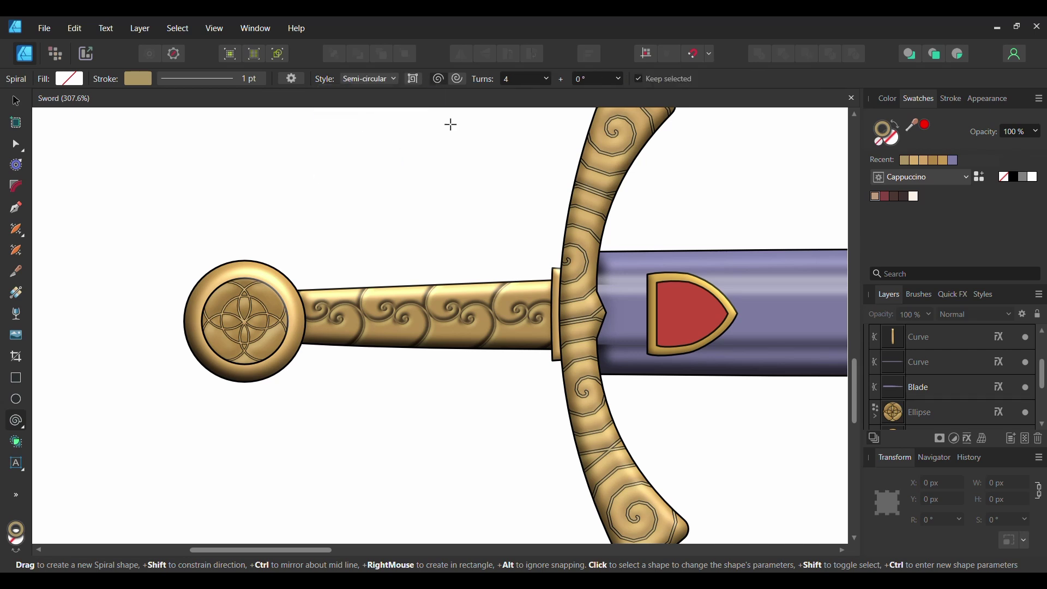
Draw semi-circular spirals over the pommel, duplicating one and shifting it right.
{"action": "left_click", "coordinate": [518, 78]}
{"action": "left_click_drag", "start_coordinate": [169, 257], "coordinate": [217, 250]}
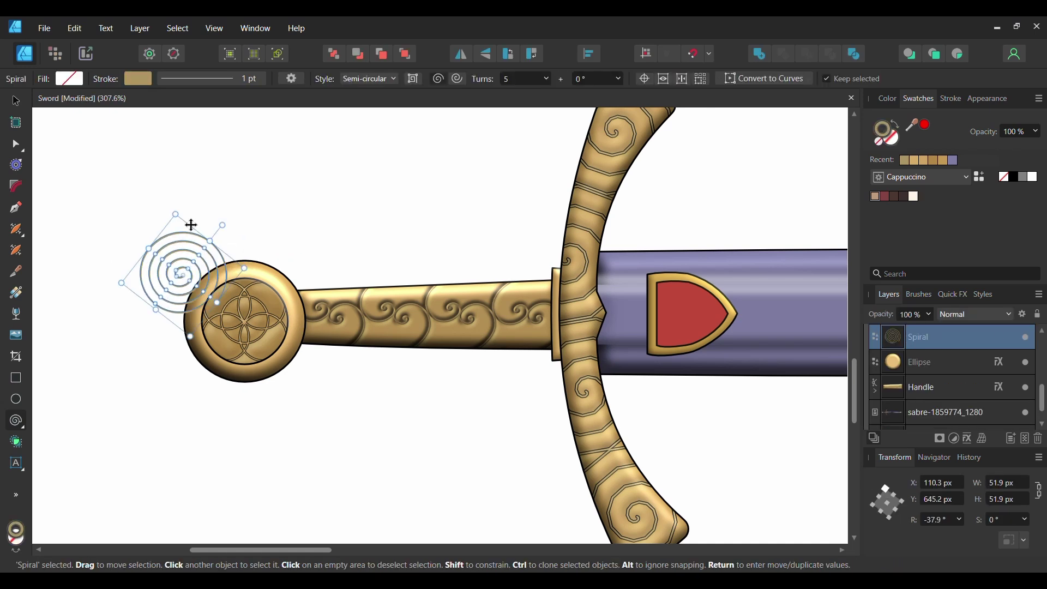
{"action": "key", "text": "ctrl+j"}
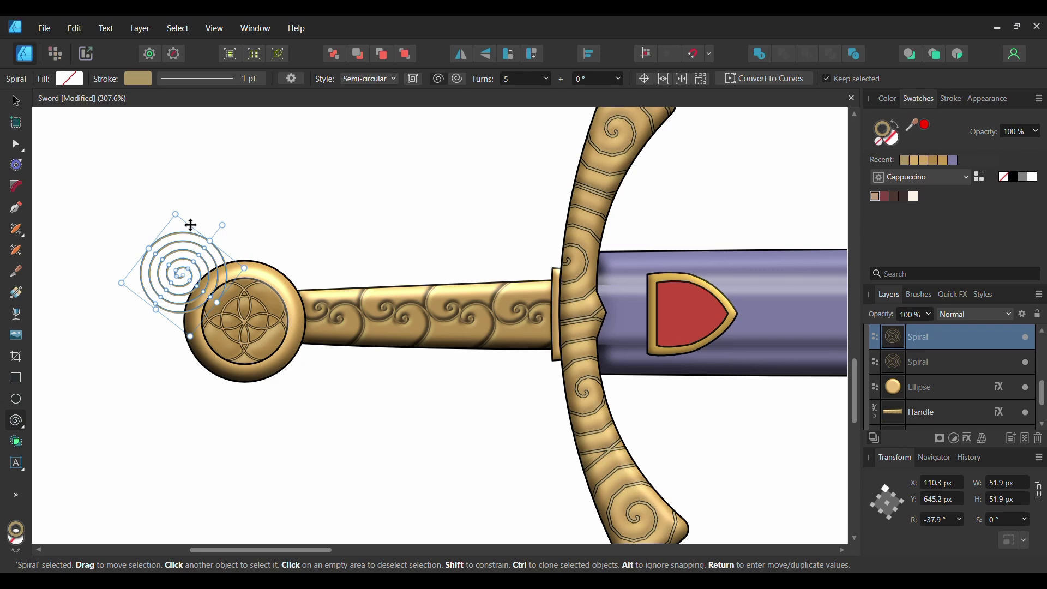
{"action": "left_click_drag", "start_coordinate": [191, 224], "coordinate": [278, 226]}
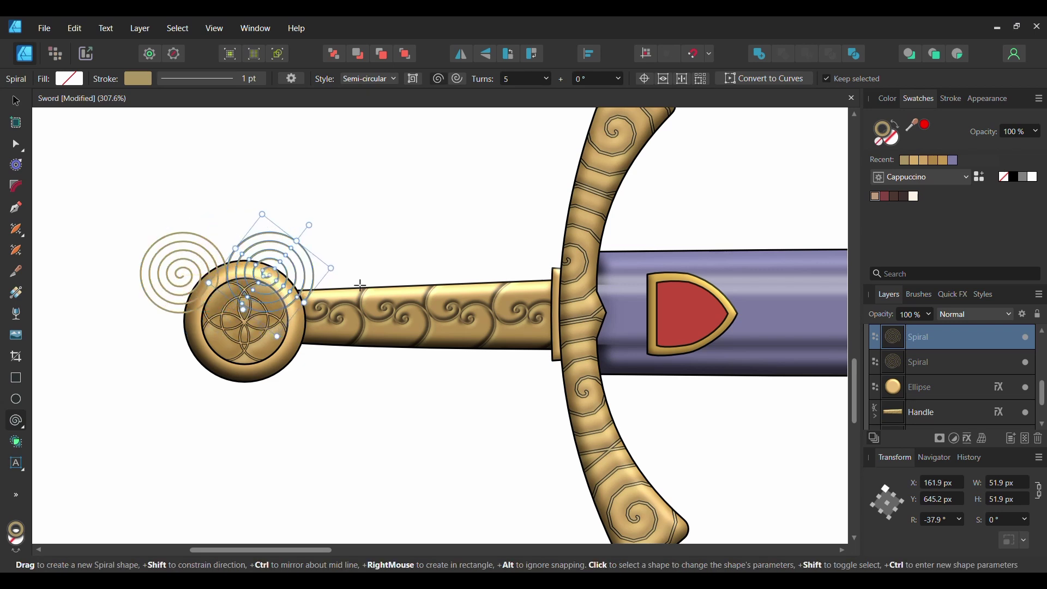
{"action": "left_click_drag", "start_coordinate": [230, 298], "coordinate": [325, 285]}
Select the three pommel spirals, rotate them and move them below the pommel.
{"action": "key", "text": "v"}
{"action": "left_click_drag", "start_coordinate": [93, 194], "coordinate": [351, 364]}
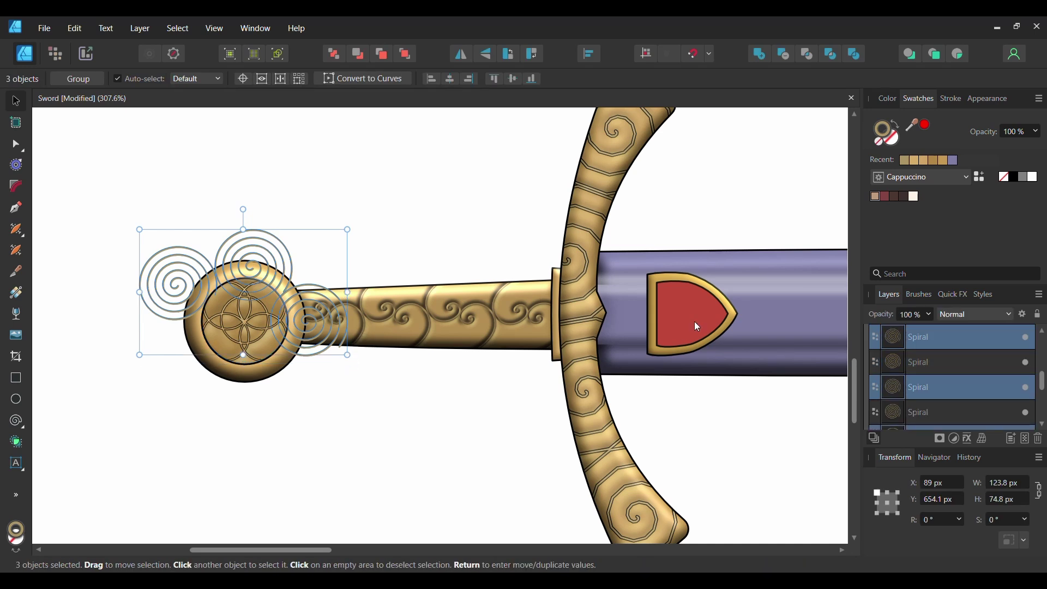
{"action": "left_click_drag", "start_coordinate": [244, 210], "coordinate": [245, 416]}
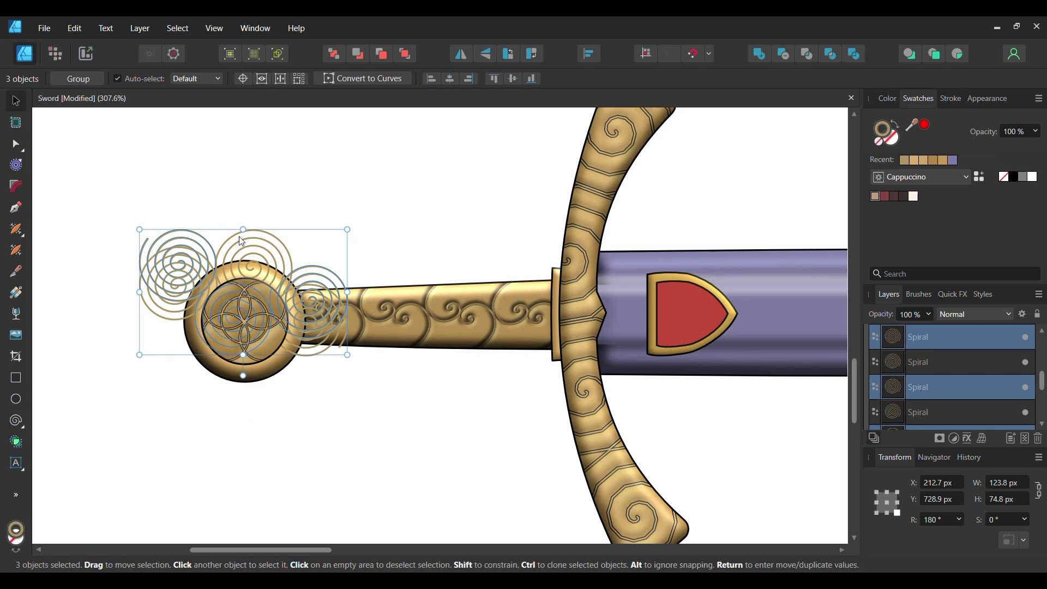
{"action": "left_click_drag", "start_coordinate": [191, 264], "coordinate": [188, 348]}
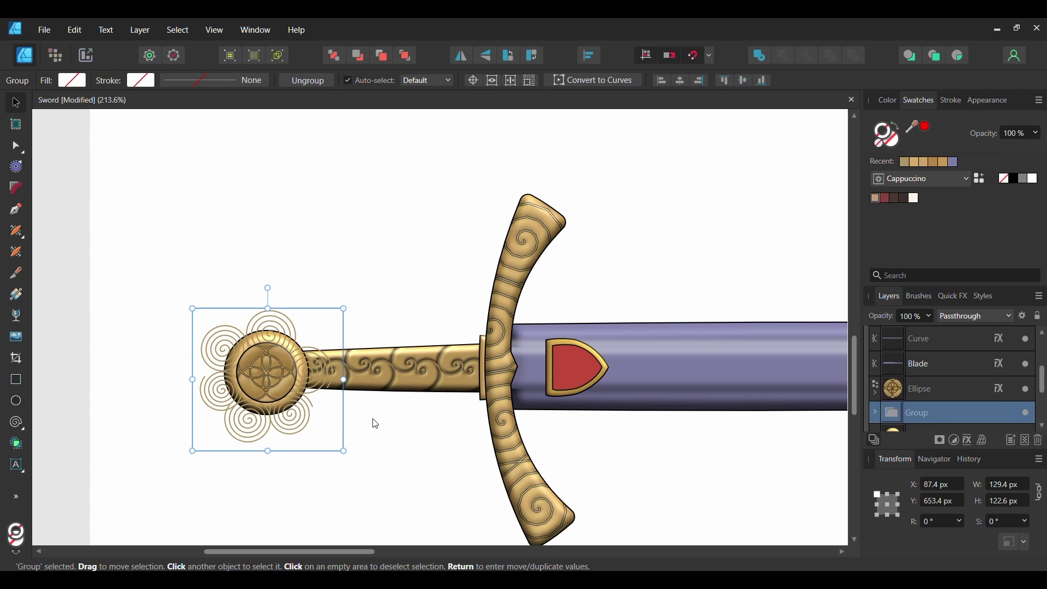
Tuck the spiral group behind the pommel ellipse in Layers and name it 'Spirals 3'.
{"action": "scroll", "coordinate": [872, 336], "scroll_direction": "down", "scroll_amount": 3}
{"action": "left_click_drag", "start_coordinate": [900, 359], "coordinate": [906, 365]}
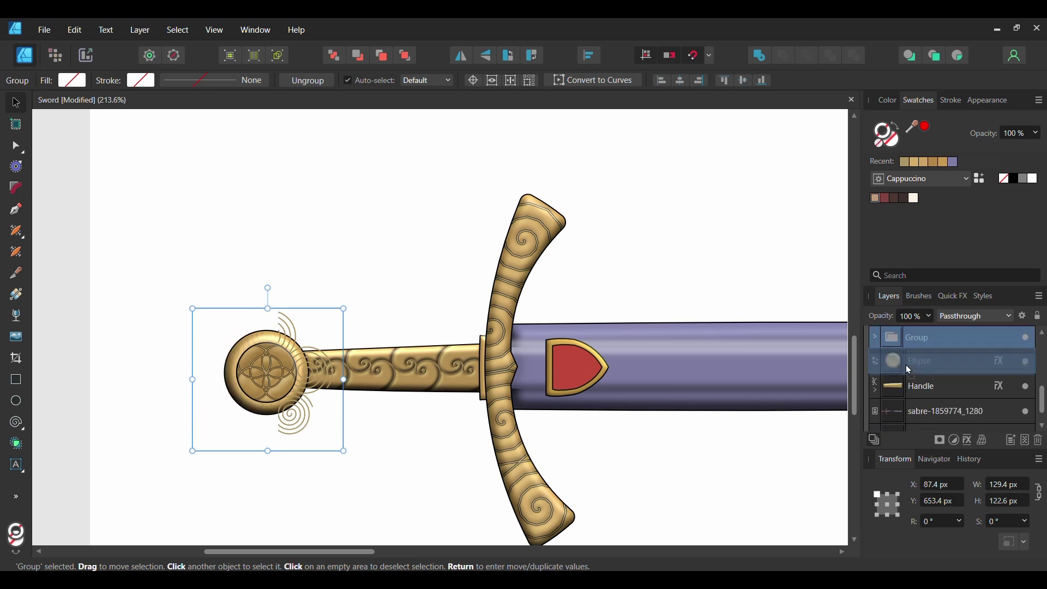
{"action": "double_click", "coordinate": [906, 363]}
{"action": "type", "text": "Spirals 3"}
{"action": "key", "text": "Return"}
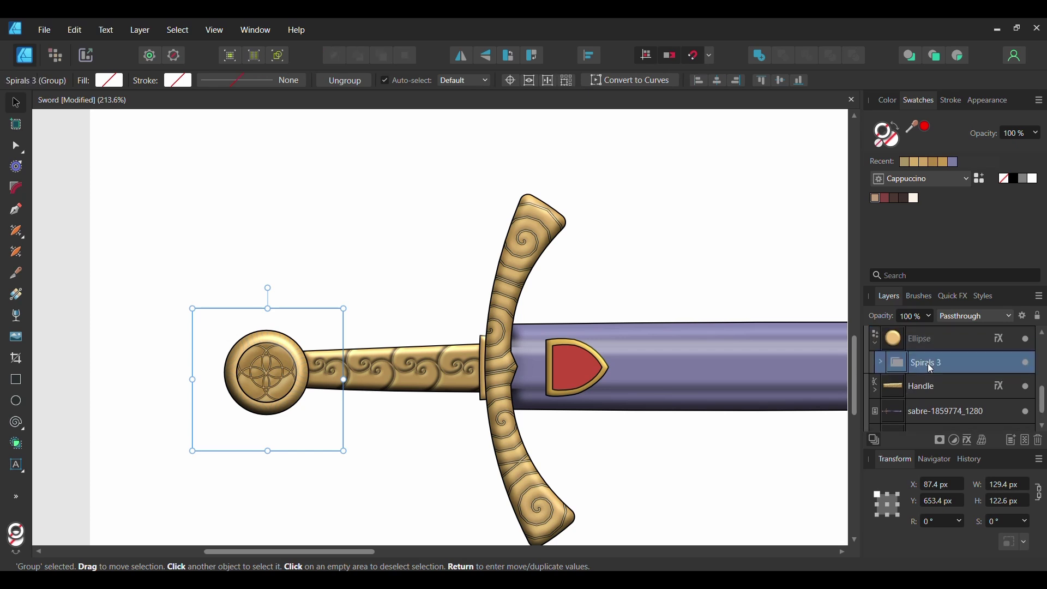
Give Spirals 3 an Outer bevel with radius 3, depth 8 and soften 4 px.
{"action": "left_click", "coordinate": [969, 440]}
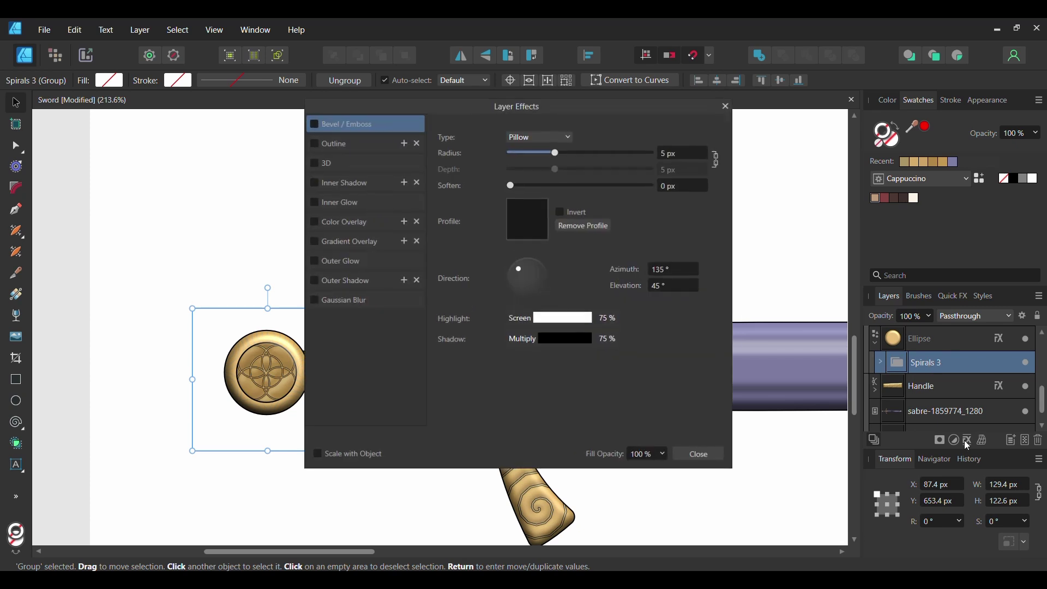
{"action": "left_click_drag", "start_coordinate": [491, 106], "coordinate": [680, 121]}
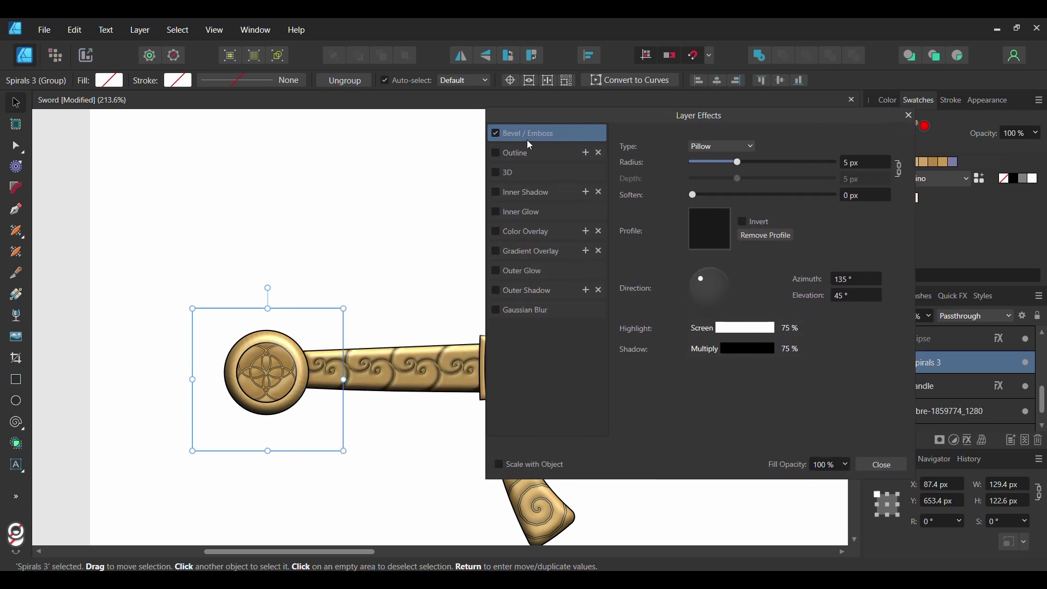
{"action": "left_click", "coordinate": [722, 146]}
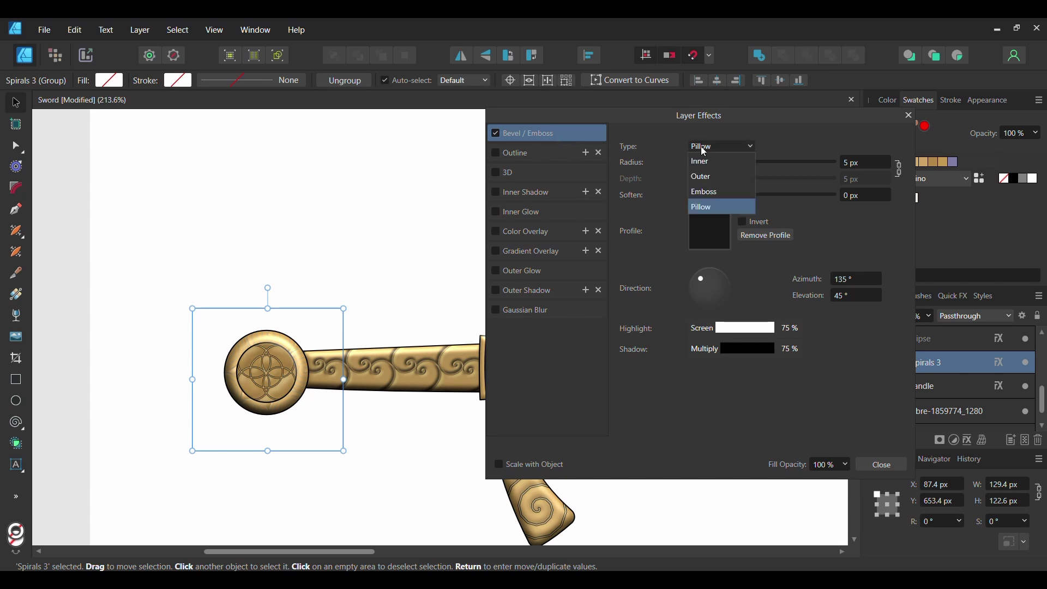
{"action": "left_click", "coordinate": [704, 174]}
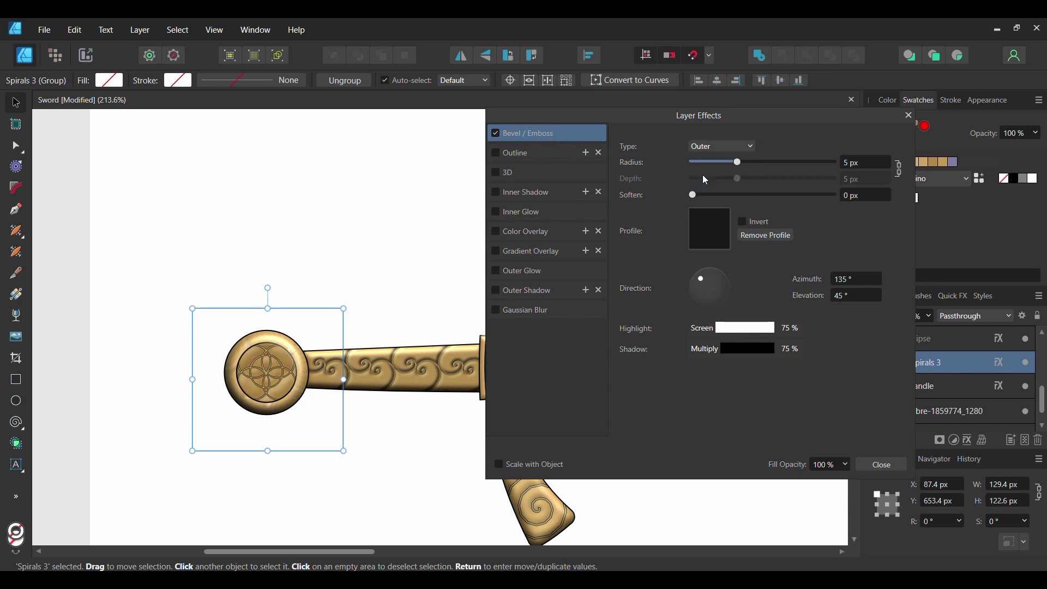
{"action": "left_click", "coordinate": [903, 169]}
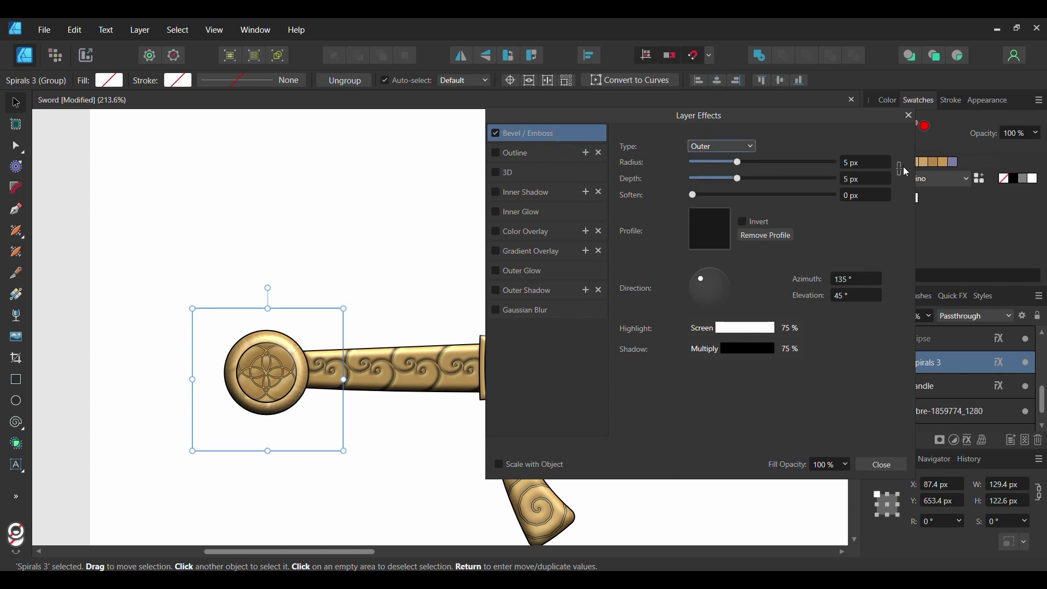
{"action": "left_click", "coordinate": [866, 162]}
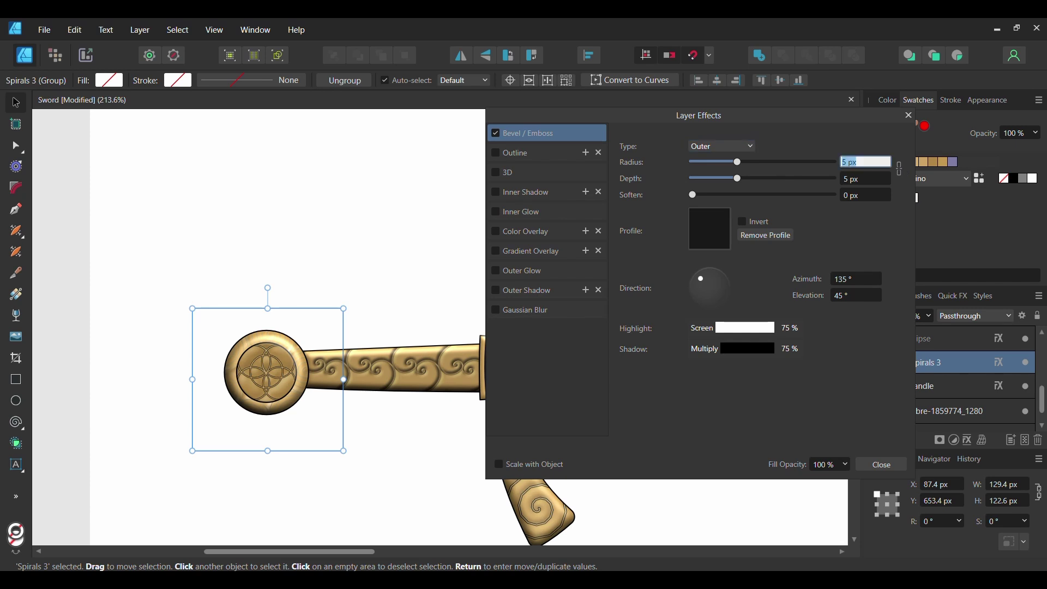
{"action": "type", "text": "3"}
{"action": "key", "text": "Tab"}
{"action": "type", "text": "8"}
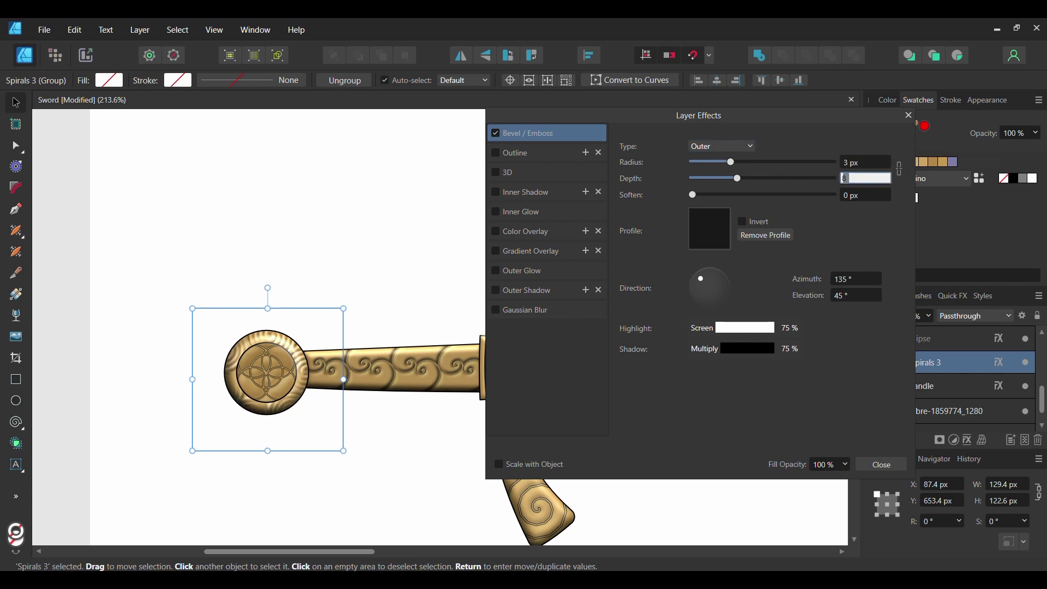
{"action": "key", "text": "Tab"}
{"action": "type", "text": "4"}
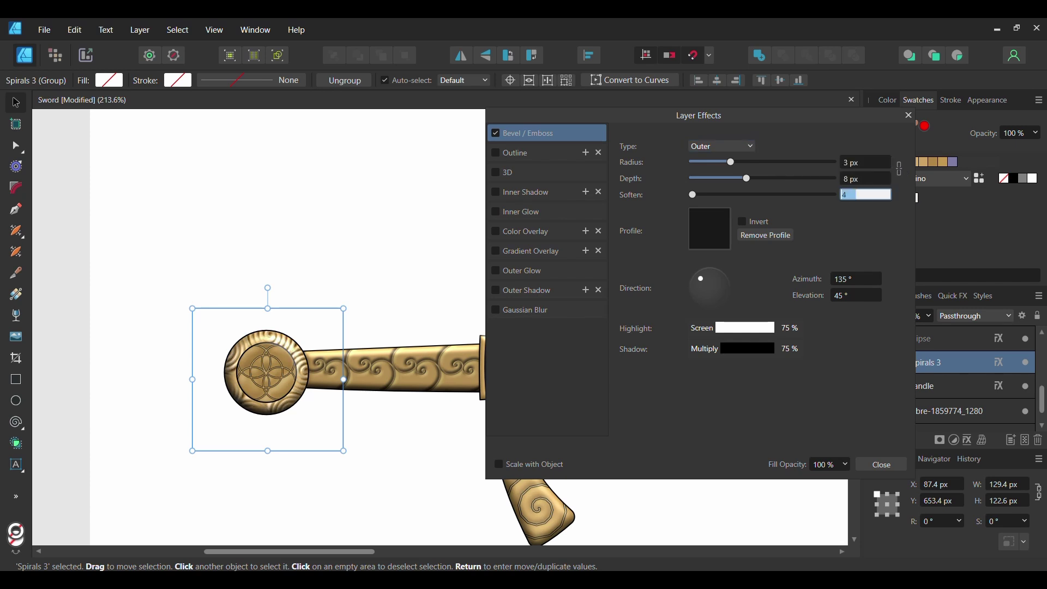
{"action": "key", "text": "Return"}
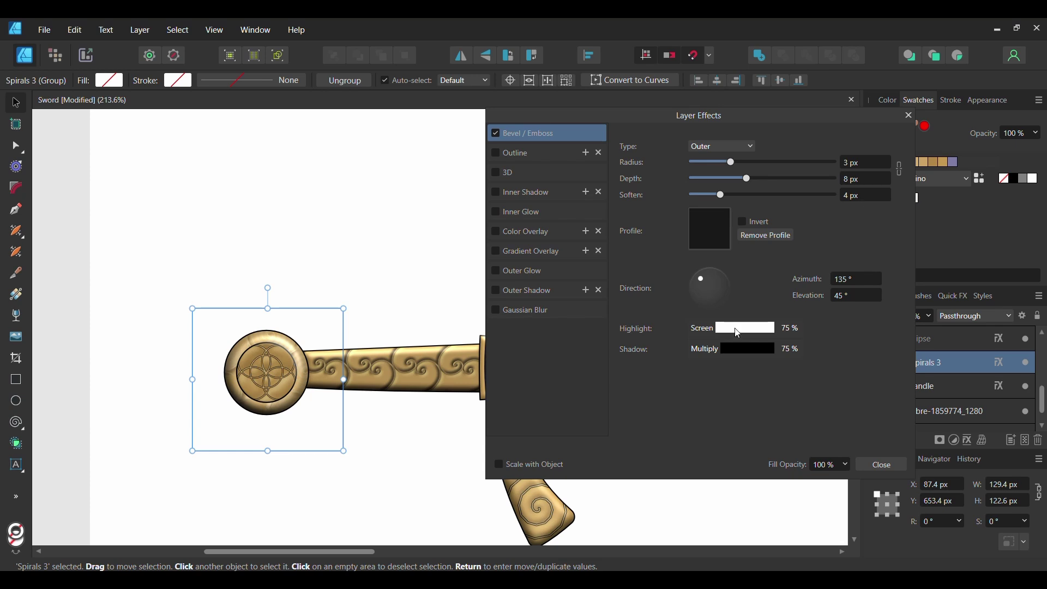
Set the bevel highlight to gold B0923E, lit at azimuth -169° and elevation 77°.
{"action": "left_click", "coordinate": [738, 332]}
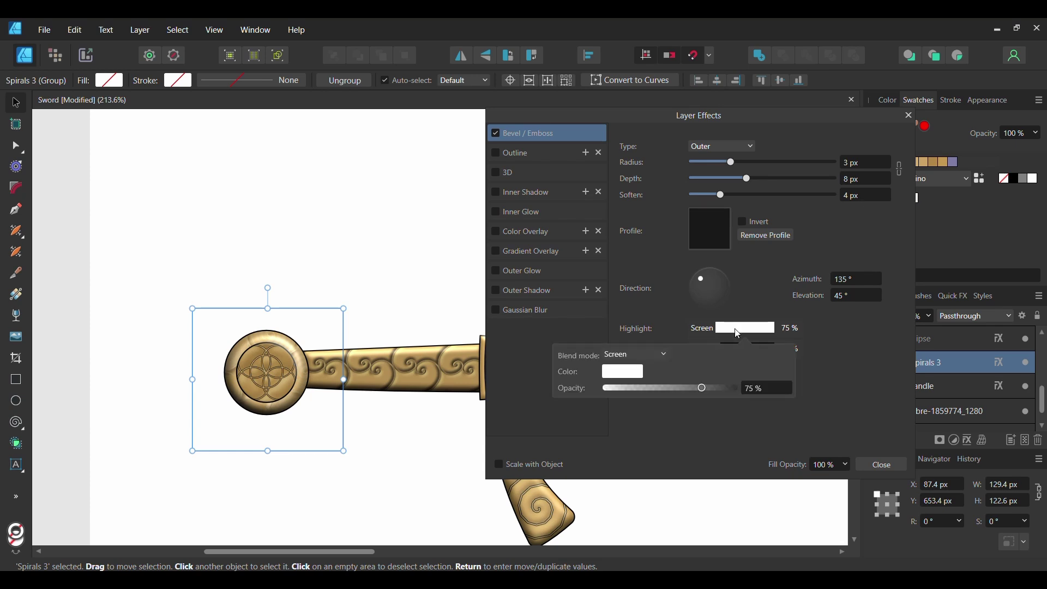
{"action": "left_click", "coordinate": [616, 375]}
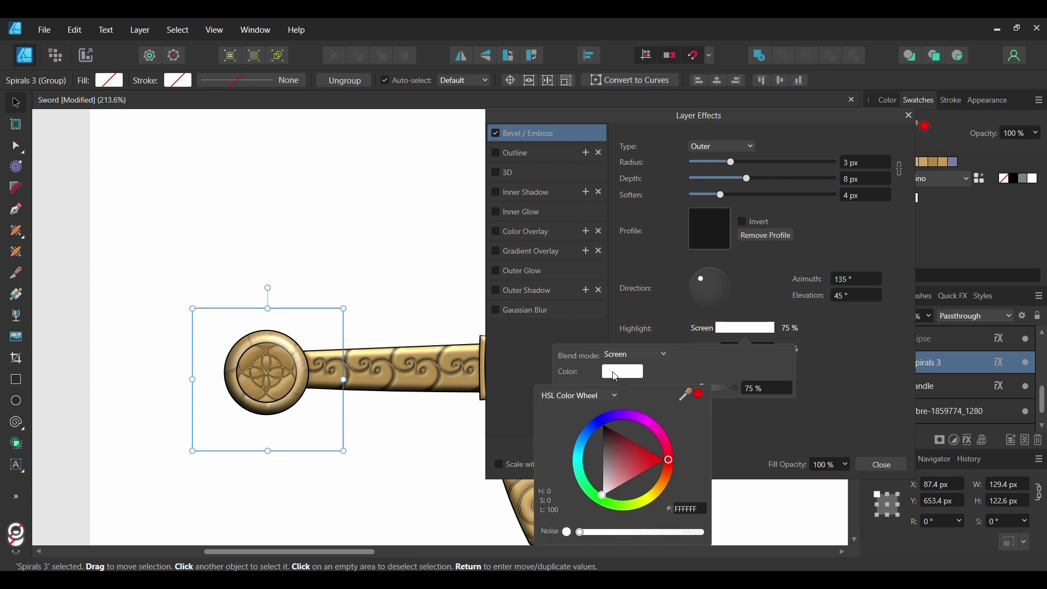
{"action": "left_click", "coordinate": [690, 509]}
{"action": "type", "text": "b0"}
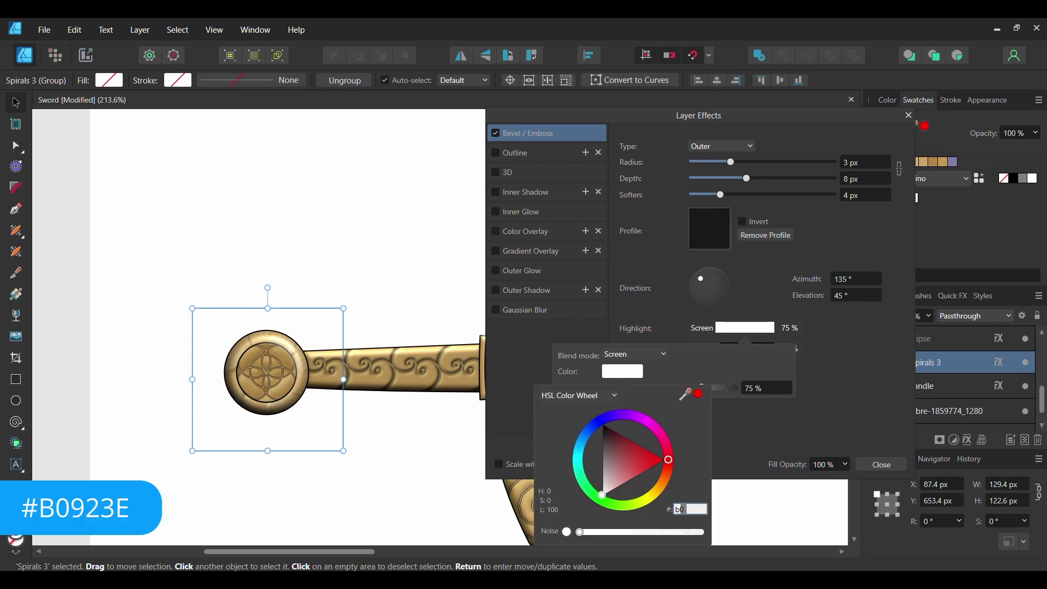
{"action": "type", "text": "923e"}
{"action": "key", "text": "Return"}
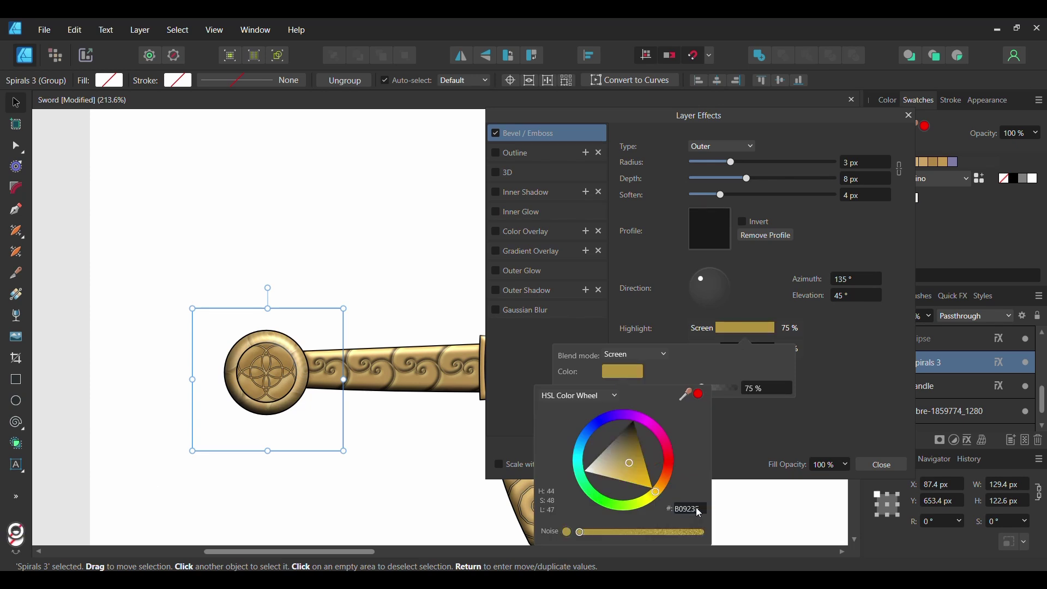
{"action": "left_click", "coordinate": [838, 361]}
{"action": "left_click", "coordinate": [838, 362]}
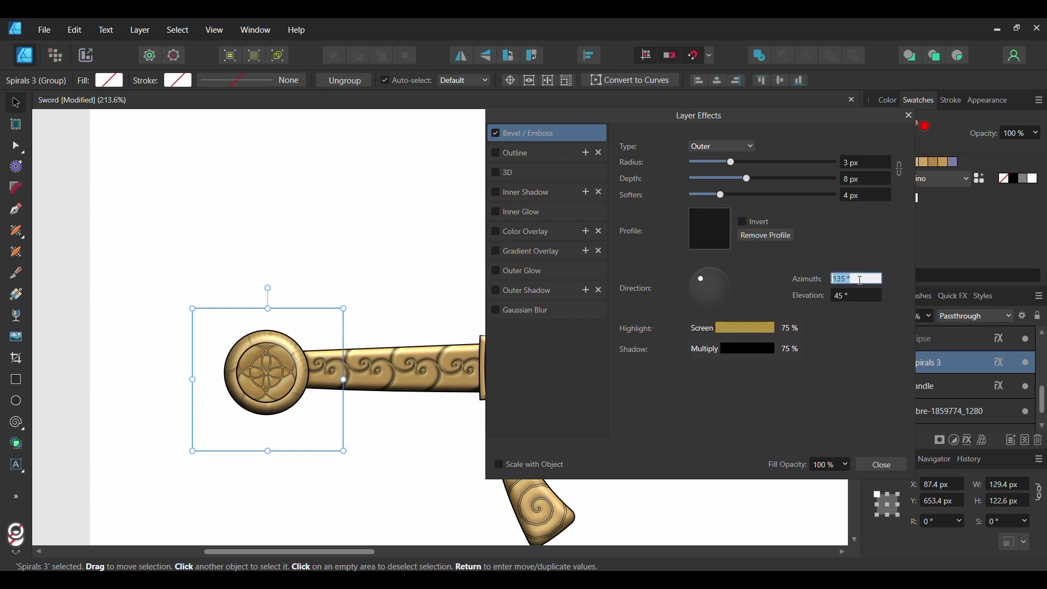
{"action": "type", "text": "-169"}
{"action": "key", "text": "Return"}
{"action": "left_click", "coordinate": [851, 297]}
{"action": "type", "text": "77"}
{"action": "key", "text": "Return"}
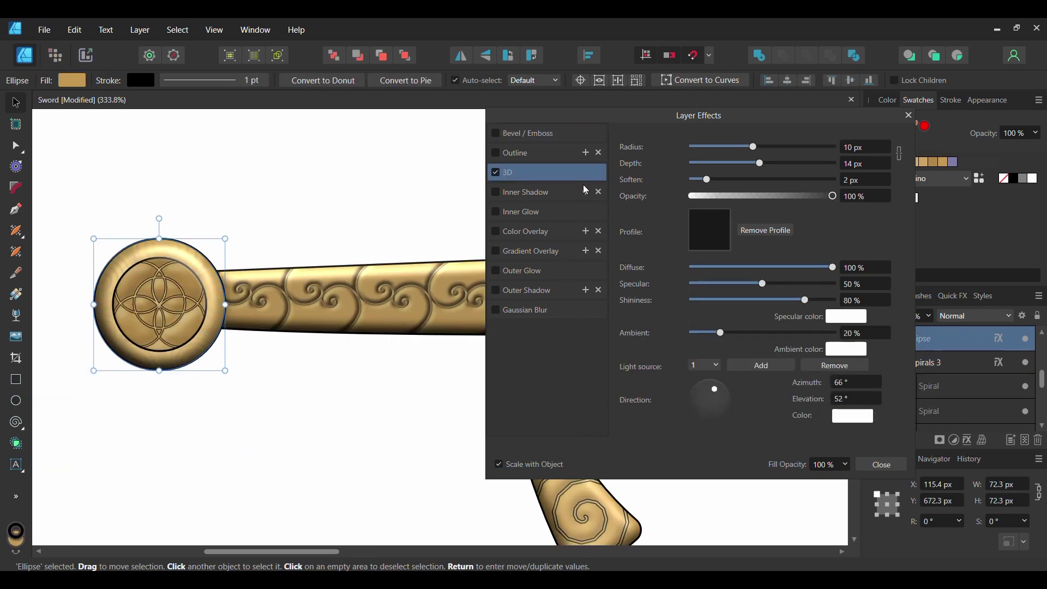
Add a 0.3 px black outline to Spirals 3 and close Layer Effects.
{"action": "left_click", "coordinate": [495, 152]}
{"action": "left_click", "coordinate": [522, 156]}
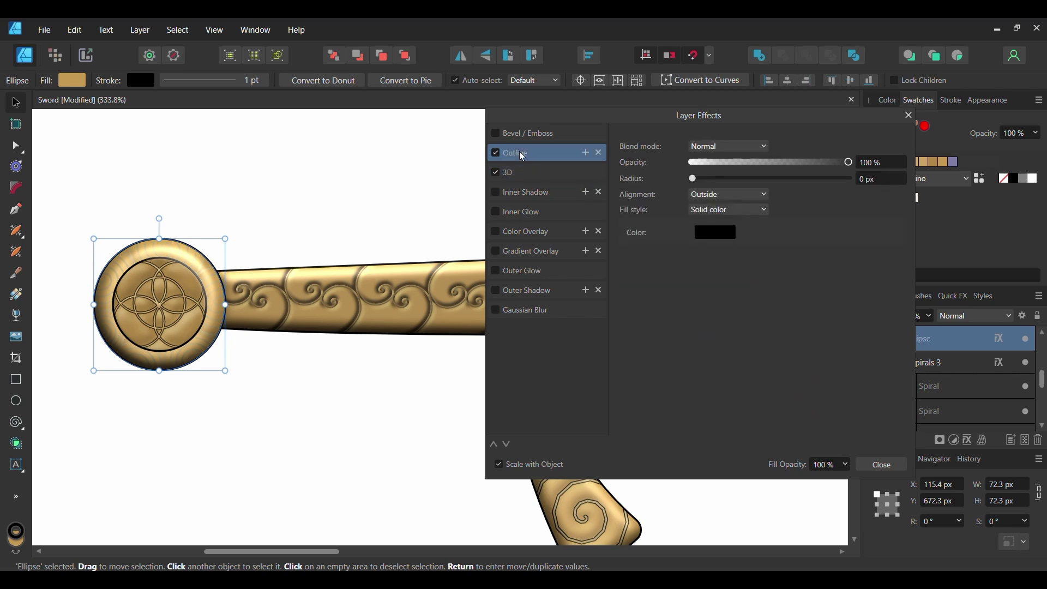
{"action": "left_click", "coordinate": [884, 178]}
{"action": "type", "text": "0.3"}
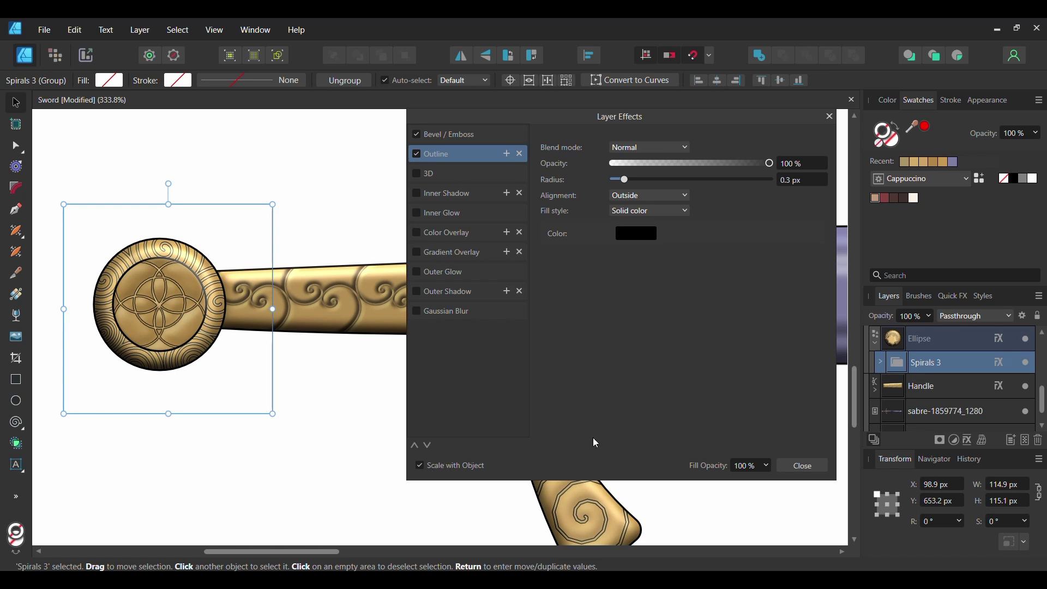
{"action": "key", "text": "ctrl+minus"}
{"action": "left_click", "coordinate": [800, 467]}
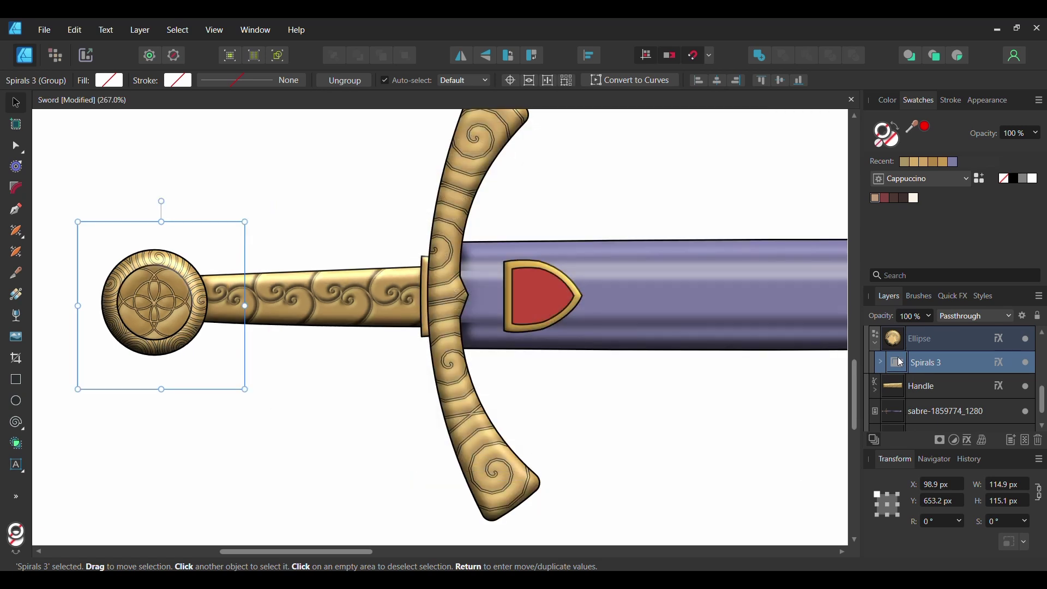
Convert Spirals 3 to curves and deselect it.
{"action": "left_click", "coordinate": [628, 81]}
{"action": "key", "text": "a"}
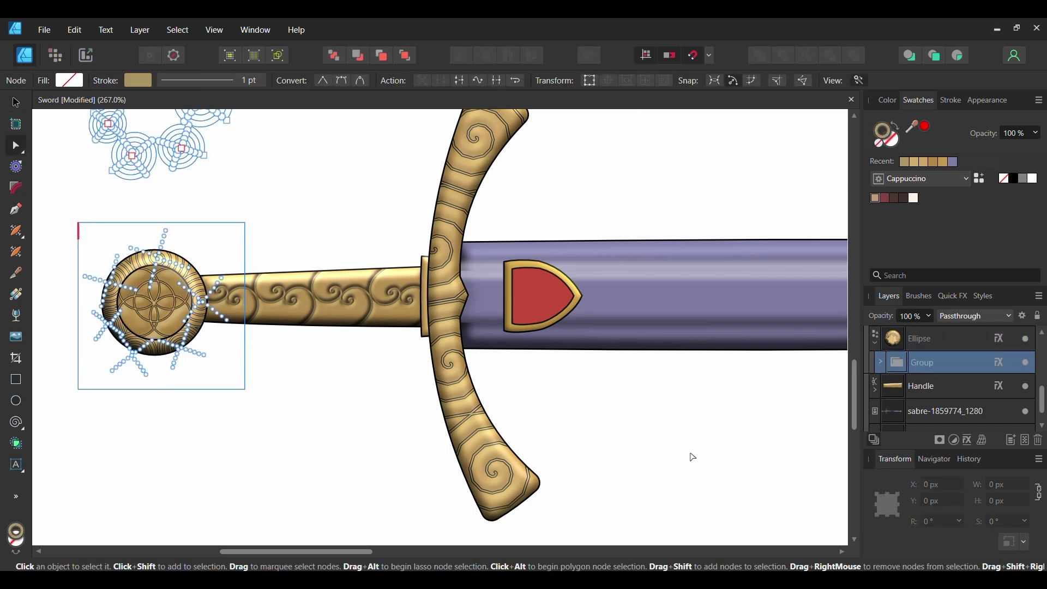
{"action": "left_click", "coordinate": [691, 455]}
{"action": "key", "text": "v"}
Group every part of the traced sword and name the group 'Sword'.
{"action": "left_click_drag", "start_coordinate": [121, 240], "coordinate": [781, 472]}
{"action": "key", "text": "ctrl+g"}
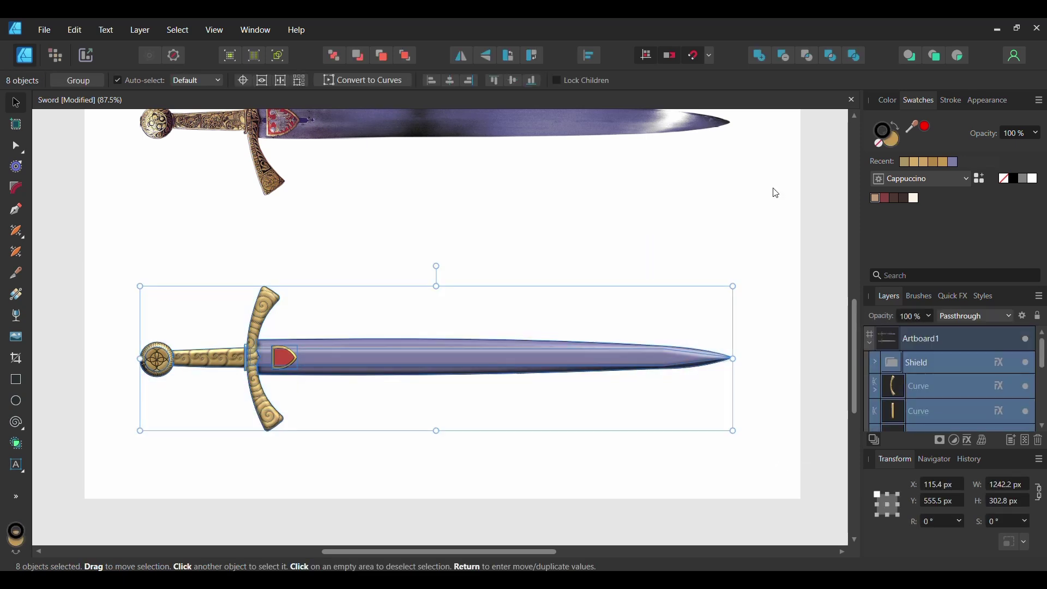
{"action": "double_click", "coordinate": [934, 364]}
{"action": "type", "text": "Sword"}
{"action": "key", "text": "Return"}
{"action": "left_click", "coordinate": [813, 358]}
{"action": "scroll", "coordinate": [814, 358], "scroll_direction": "up", "scroll_amount": 2}
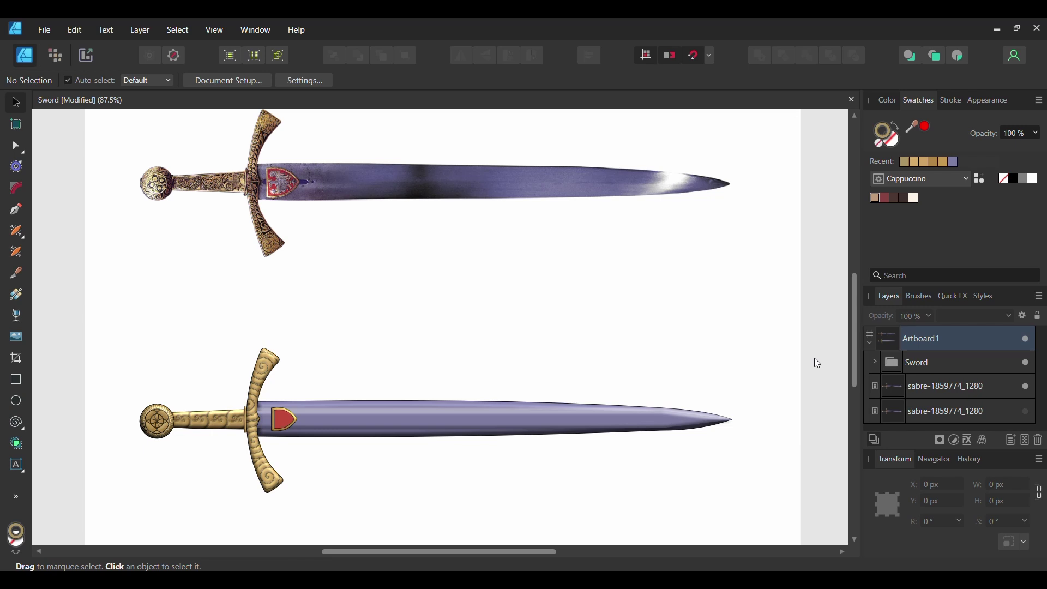
Show the Assets panel and add an empty asset category named 'Gaming'.
{"action": "left_click", "coordinate": [254, 30]}
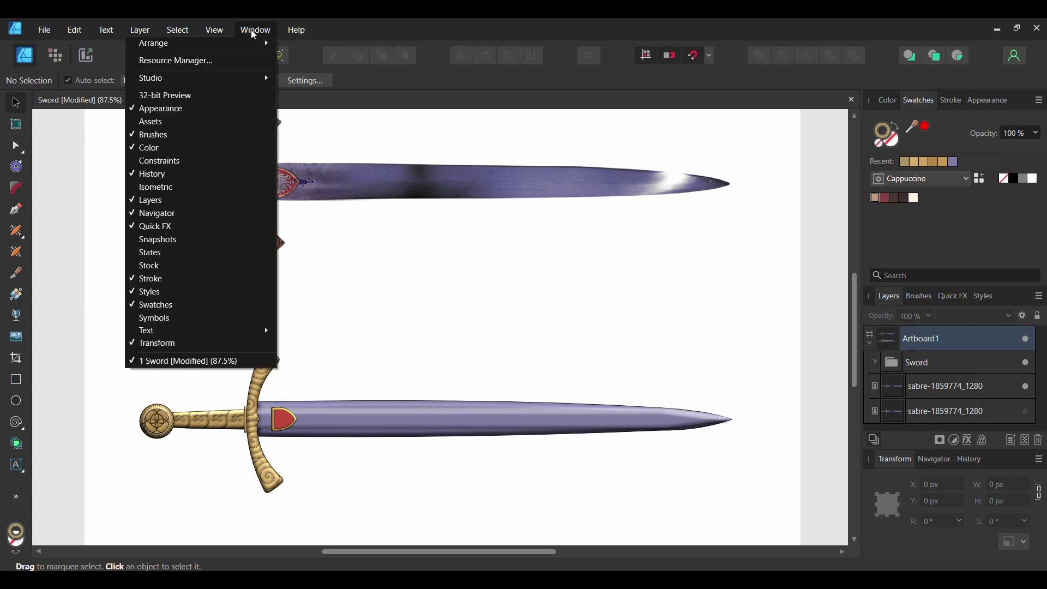
{"action": "left_click", "coordinate": [201, 122]}
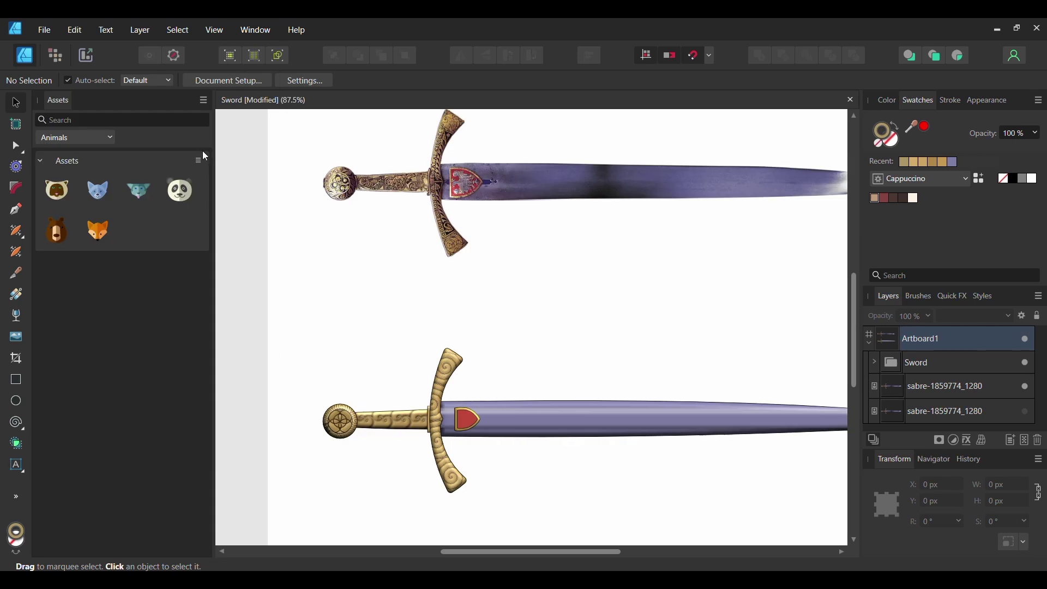
{"action": "left_click", "coordinate": [203, 100]}
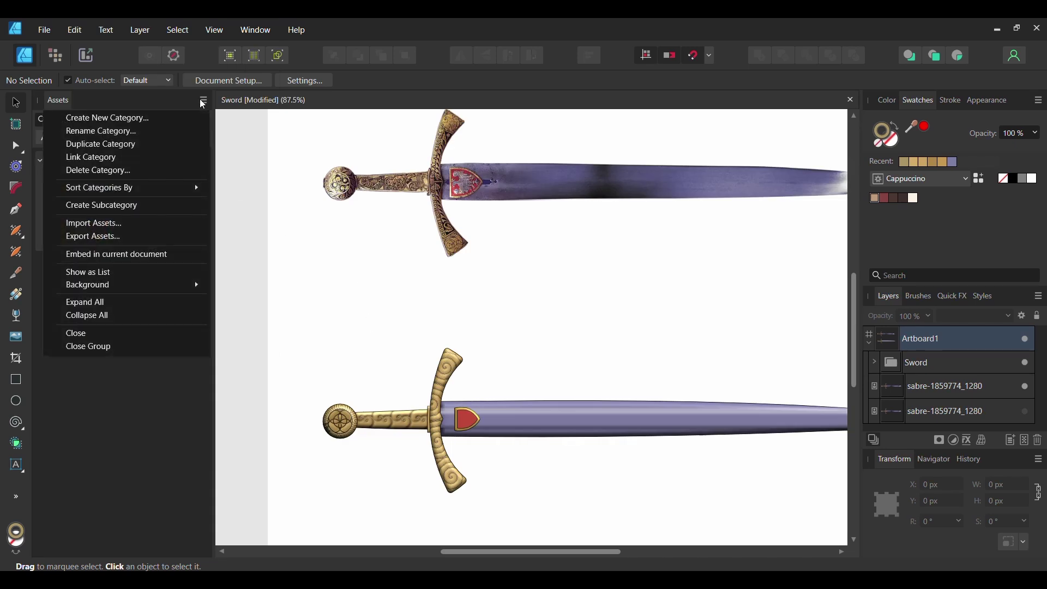
{"action": "left_click", "coordinate": [151, 118]}
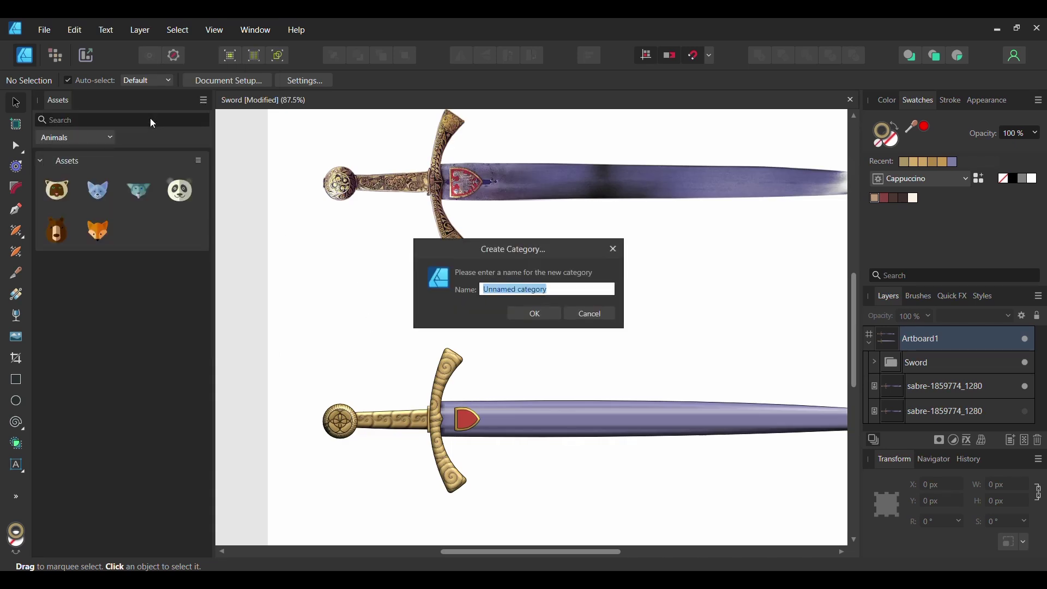
{"action": "type", "text": "Gaming"}
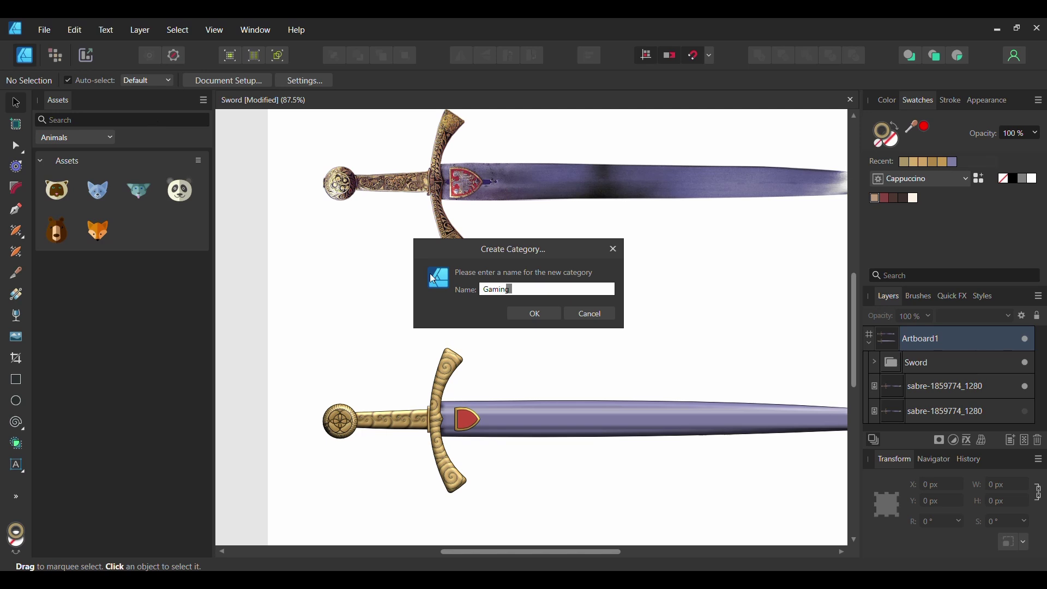
{"action": "left_click", "coordinate": [532, 314]}
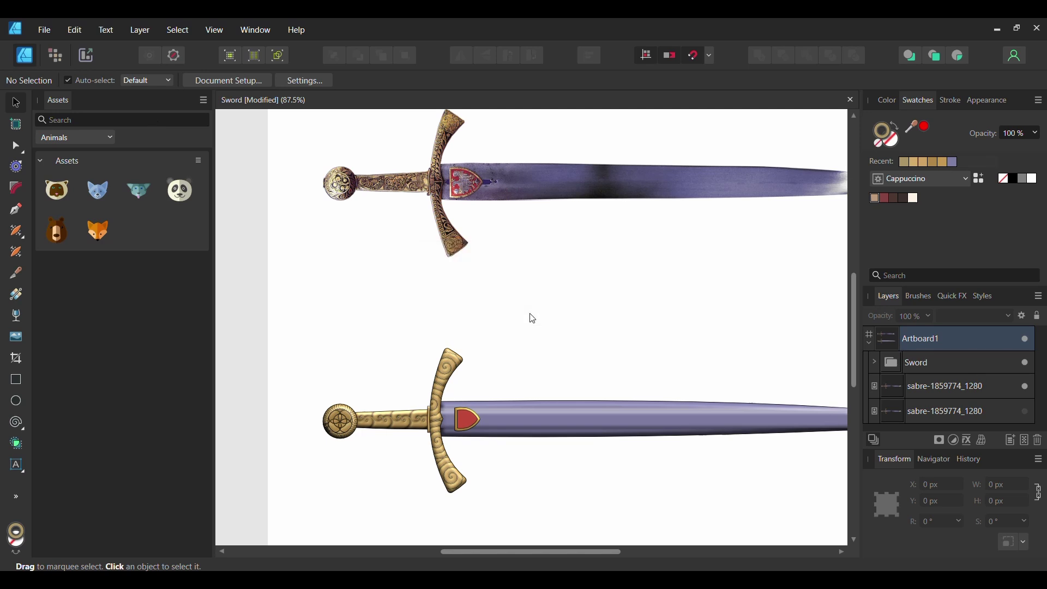
Save the Sword group as an asset in the Gaming category.
{"action": "left_click", "coordinate": [890, 363]}
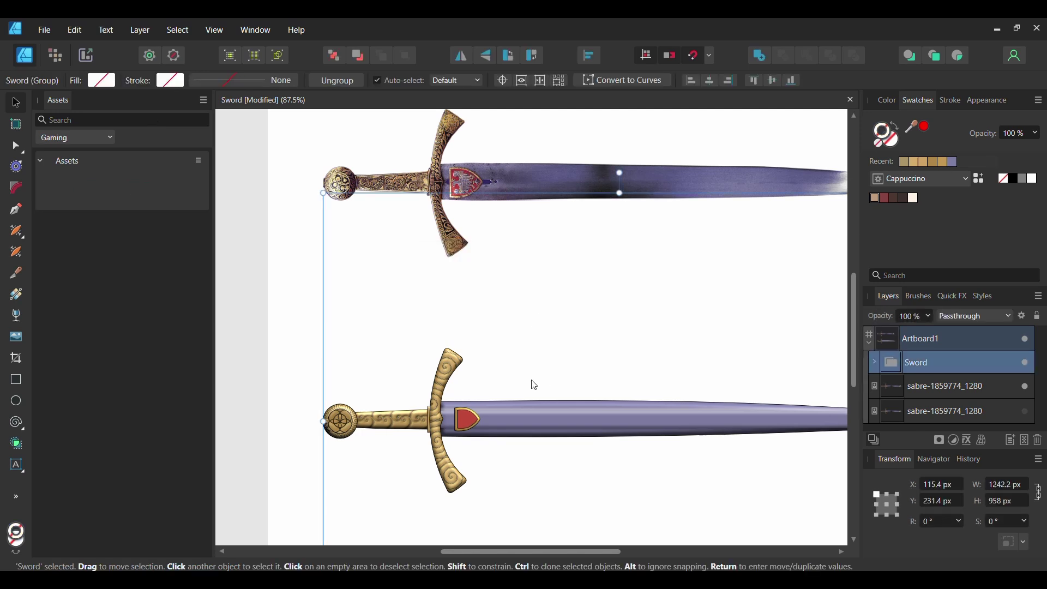
{"action": "left_click_drag", "start_coordinate": [535, 385], "coordinate": [76, 189]}
{"action": "scroll", "coordinate": [621, 378], "scroll_direction": "down", "scroll_amount": 3}
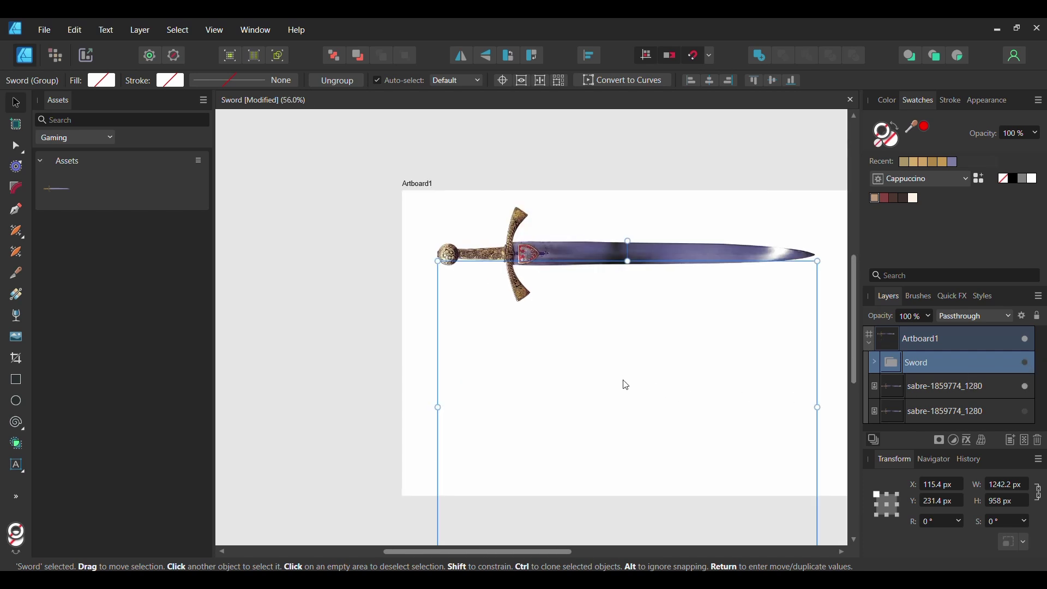
Place a copy of the Sword asset onto the artboard.
{"action": "left_click", "coordinate": [297, 424]}
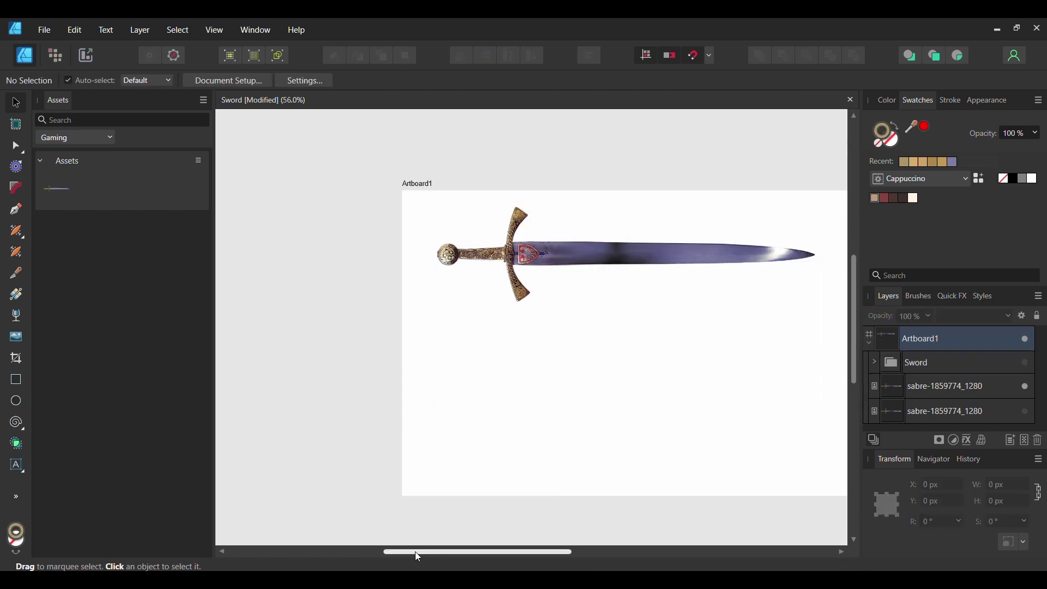
{"action": "left_click_drag", "start_coordinate": [418, 554], "coordinate": [485, 554]}
{"action": "left_click_drag", "start_coordinate": [171, 262], "coordinate": [411, 381]}
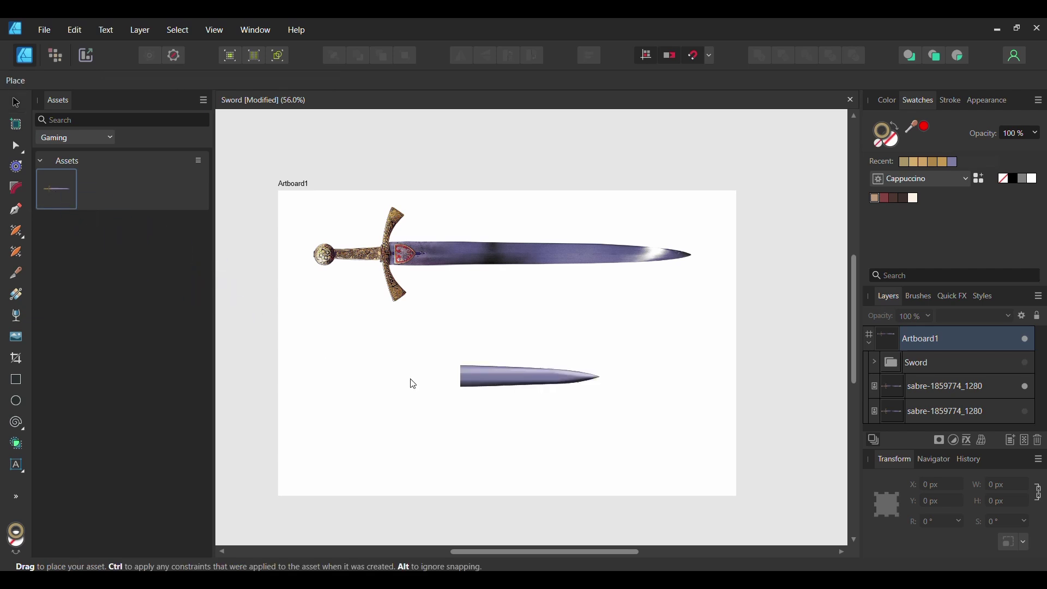